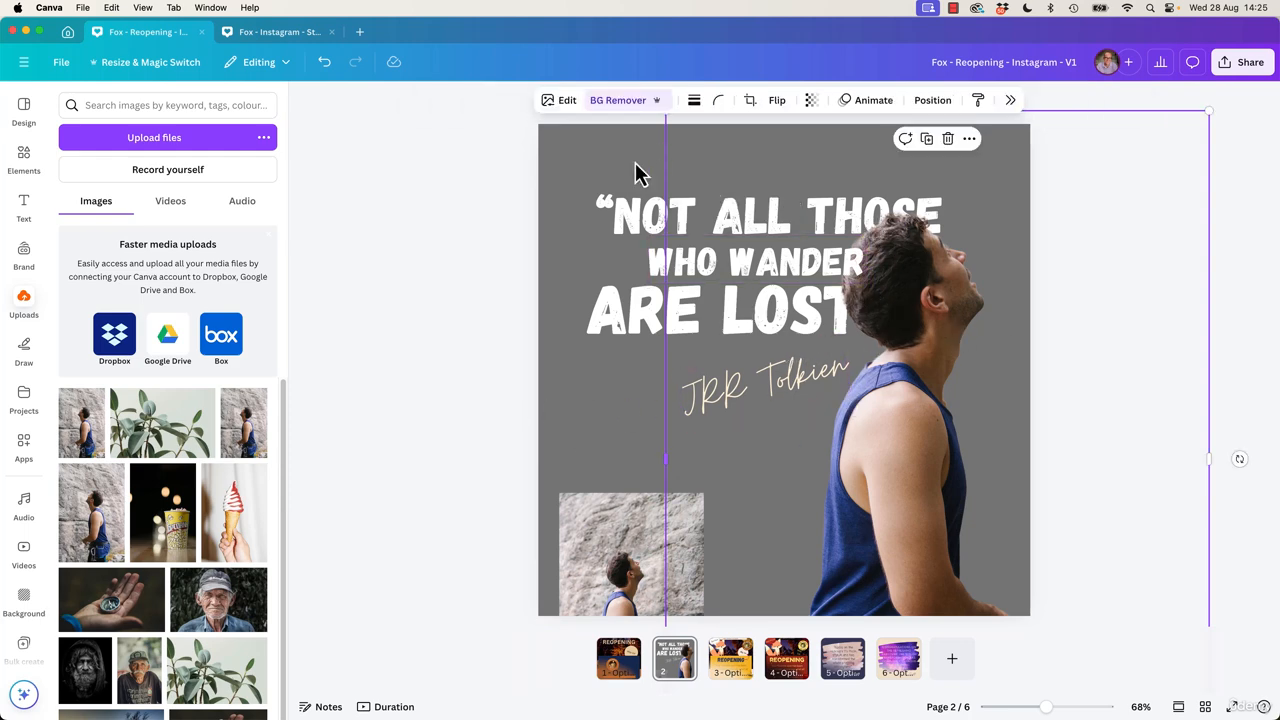
Step: Look through pages 4 to 9 of the Fox - Instagram - Store Re-opening V1 design for quote layouts with cut-out photos
{"action": "left_click", "coordinate": [441, 301]}
{"action": "left_click", "coordinate": [283, 38]}
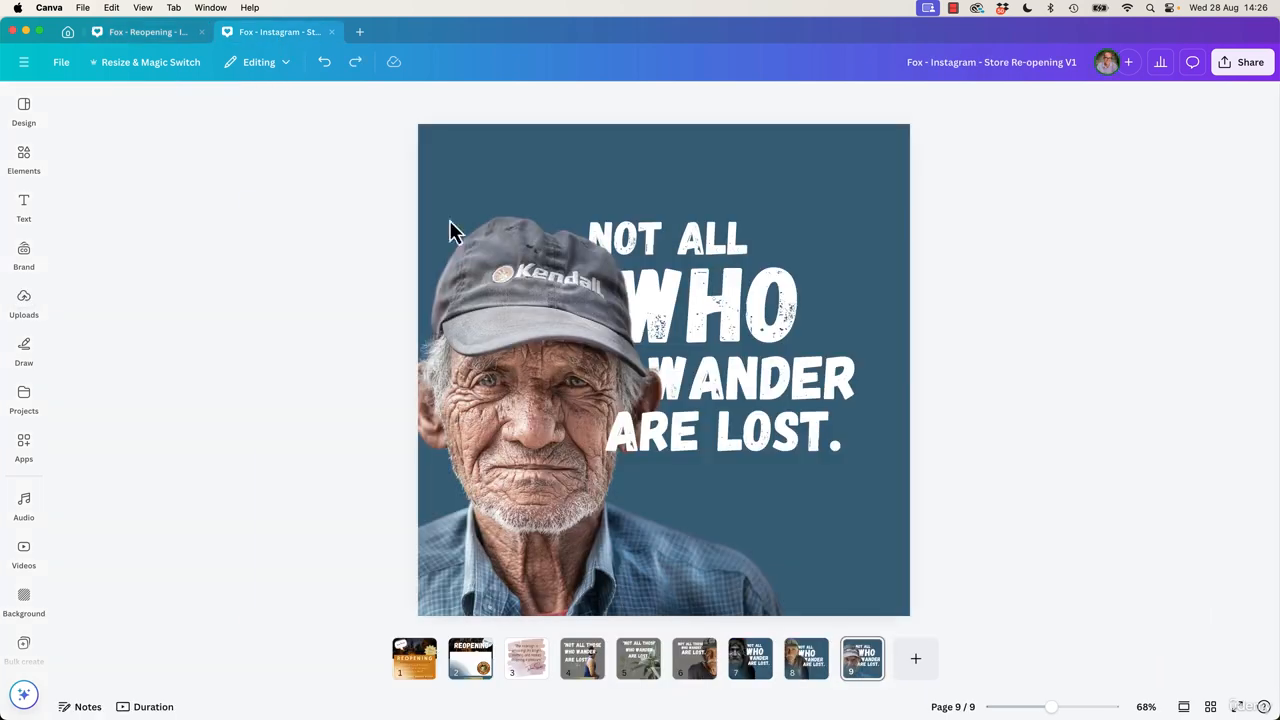
{"action": "left_click", "coordinate": [591, 677]}
{"action": "left_click", "coordinate": [630, 672]}
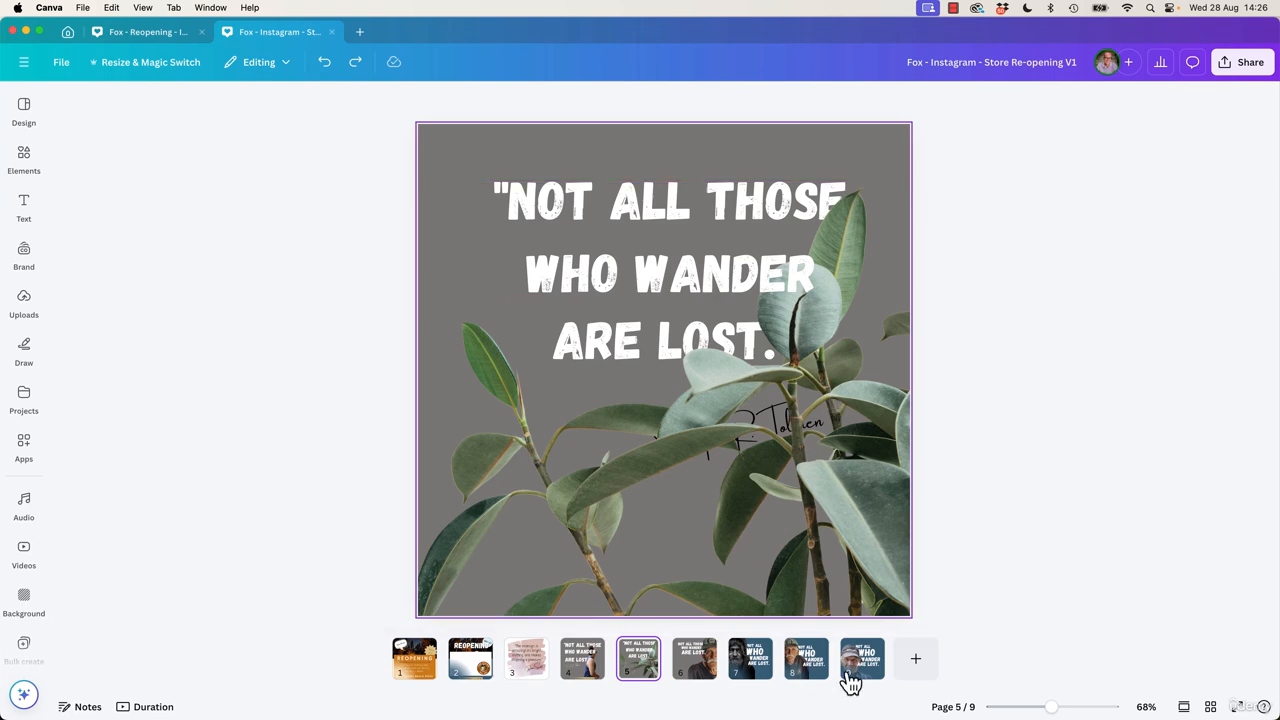
{"action": "left_click", "coordinate": [714, 688]}
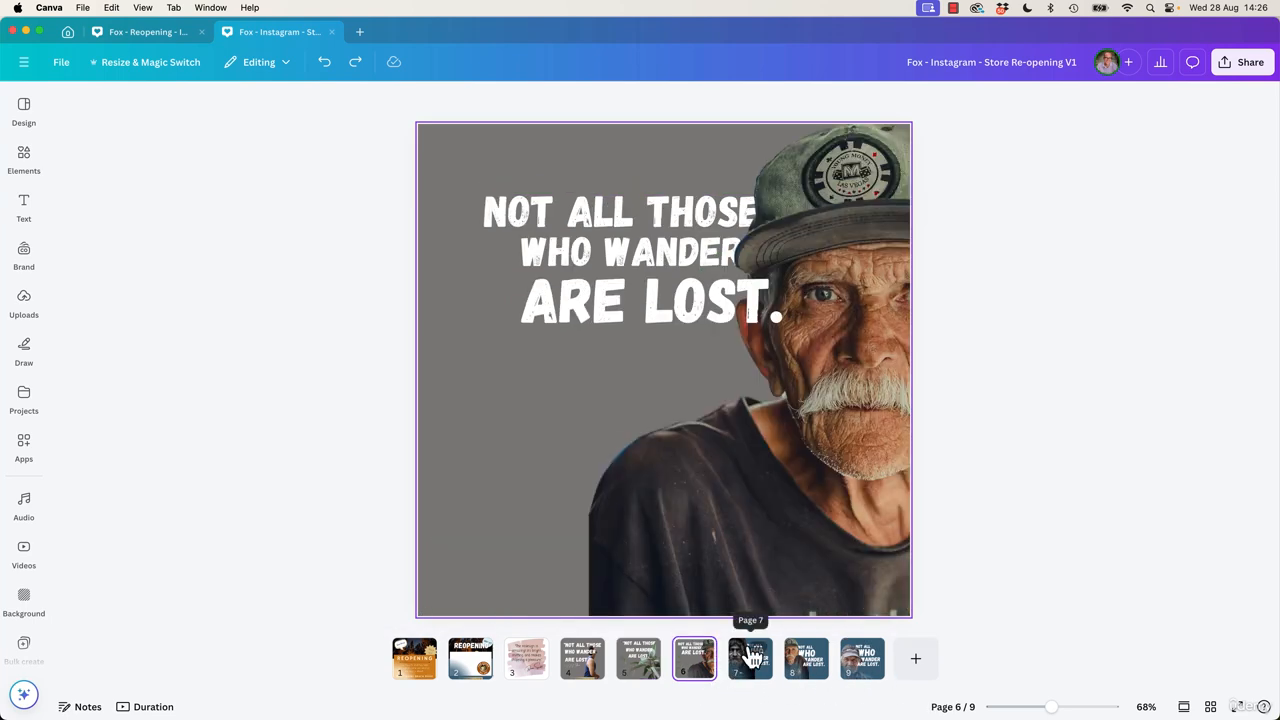
{"action": "left_click", "coordinate": [755, 677]}
{"action": "left_click", "coordinate": [809, 672]}
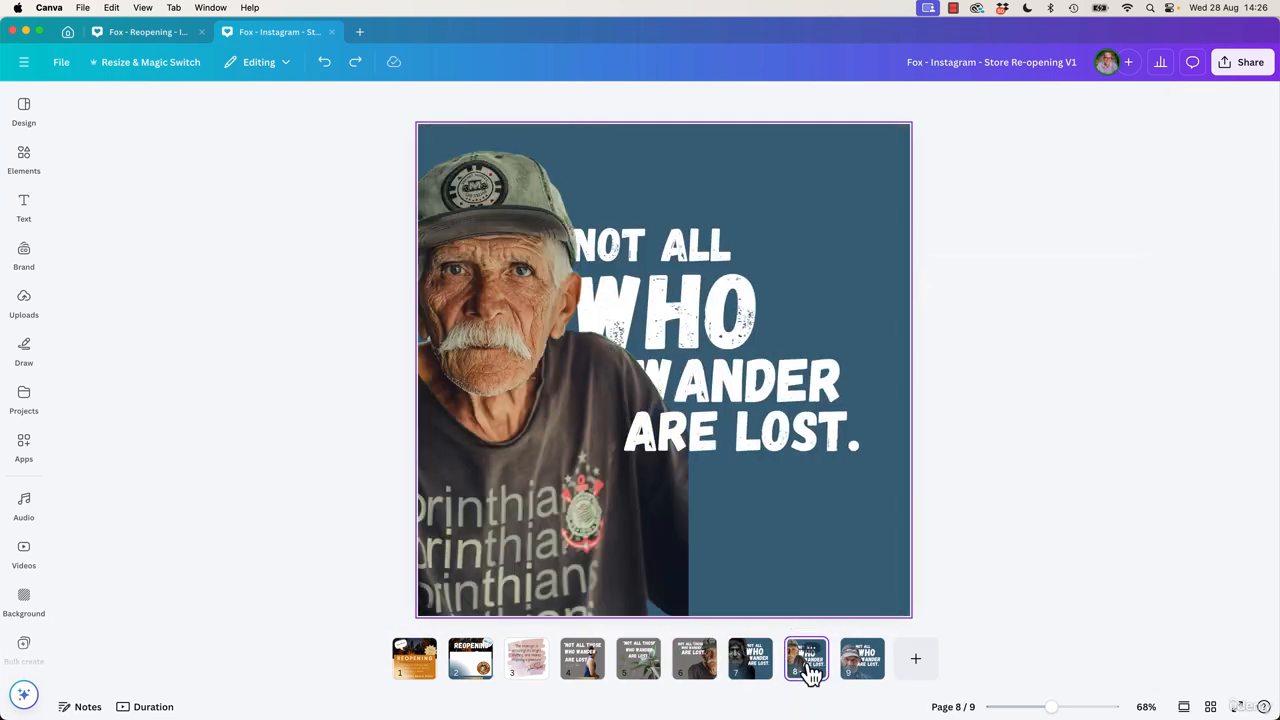
{"action": "left_click", "coordinate": [862, 672]}
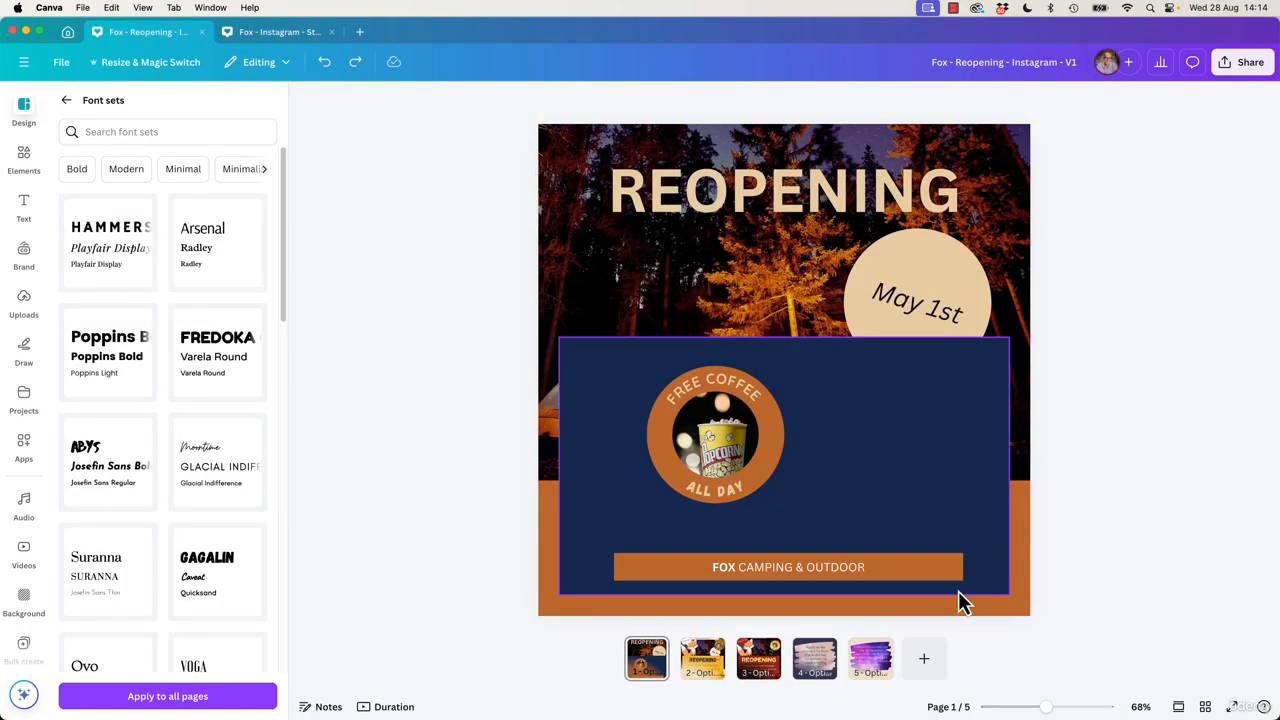
Step: Add a blank page directly after page 1 of the Fox - Reopening - Instagram - V1 design
{"action": "left_click", "coordinate": [930, 668]}
{"action": "key", "text": "super+z"}
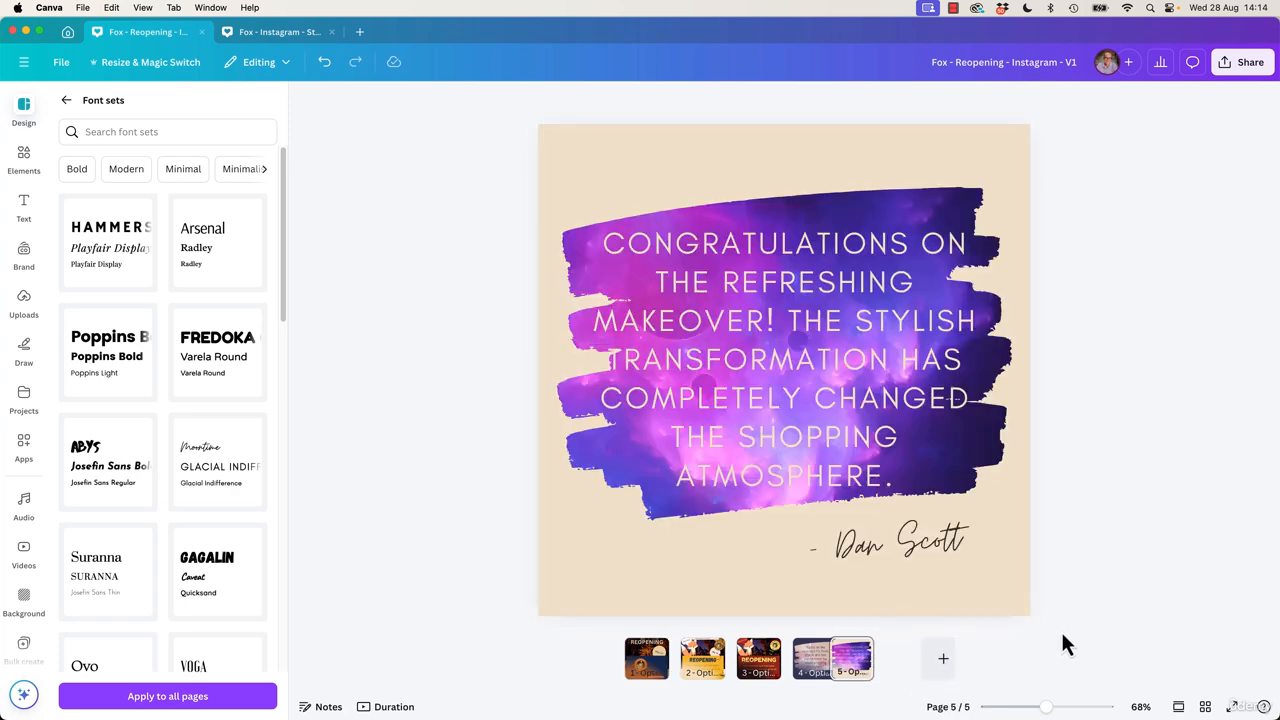
{"action": "left_click", "coordinate": [1178, 707]}
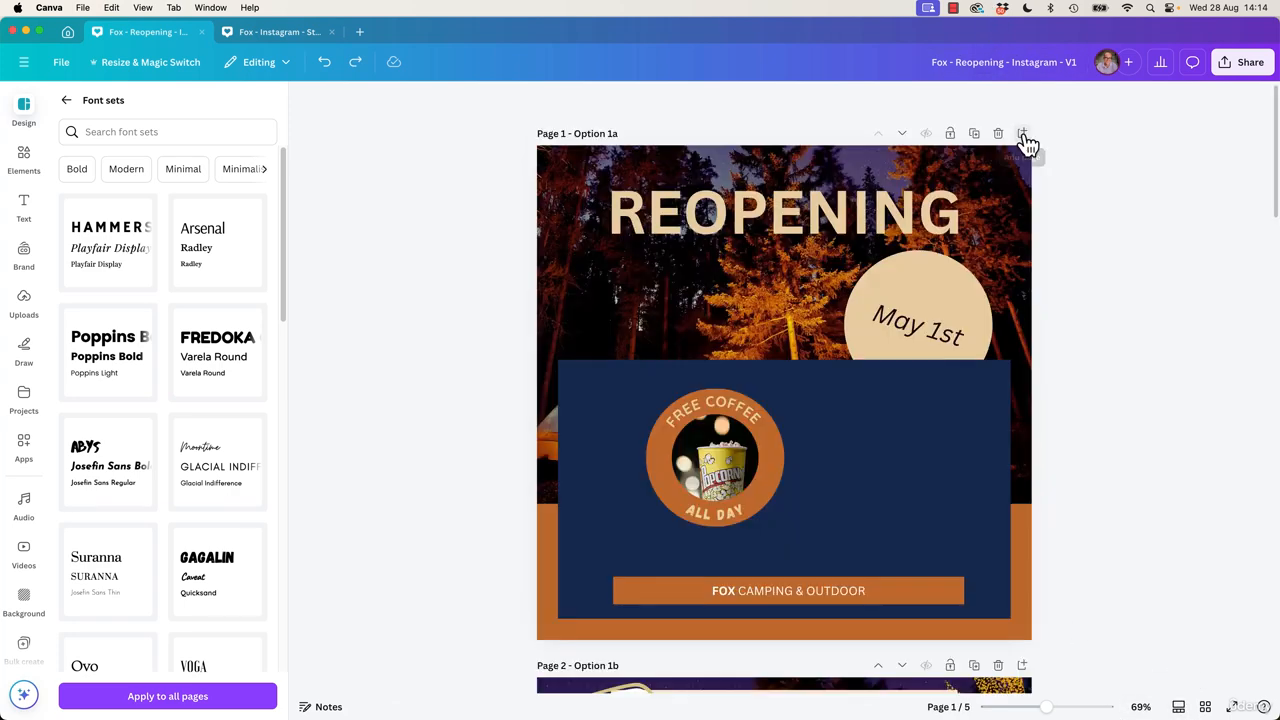
{"action": "left_click", "coordinate": [1022, 134]}
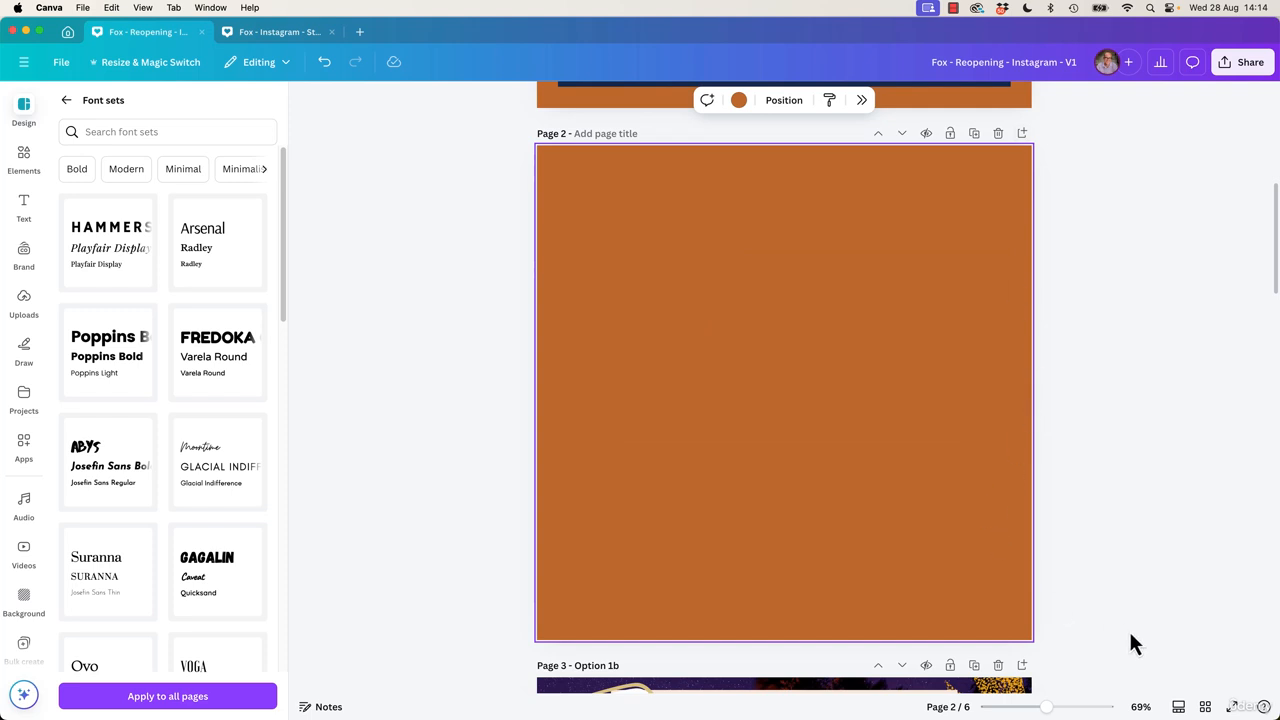
{"action": "left_click", "coordinate": [1179, 706]}
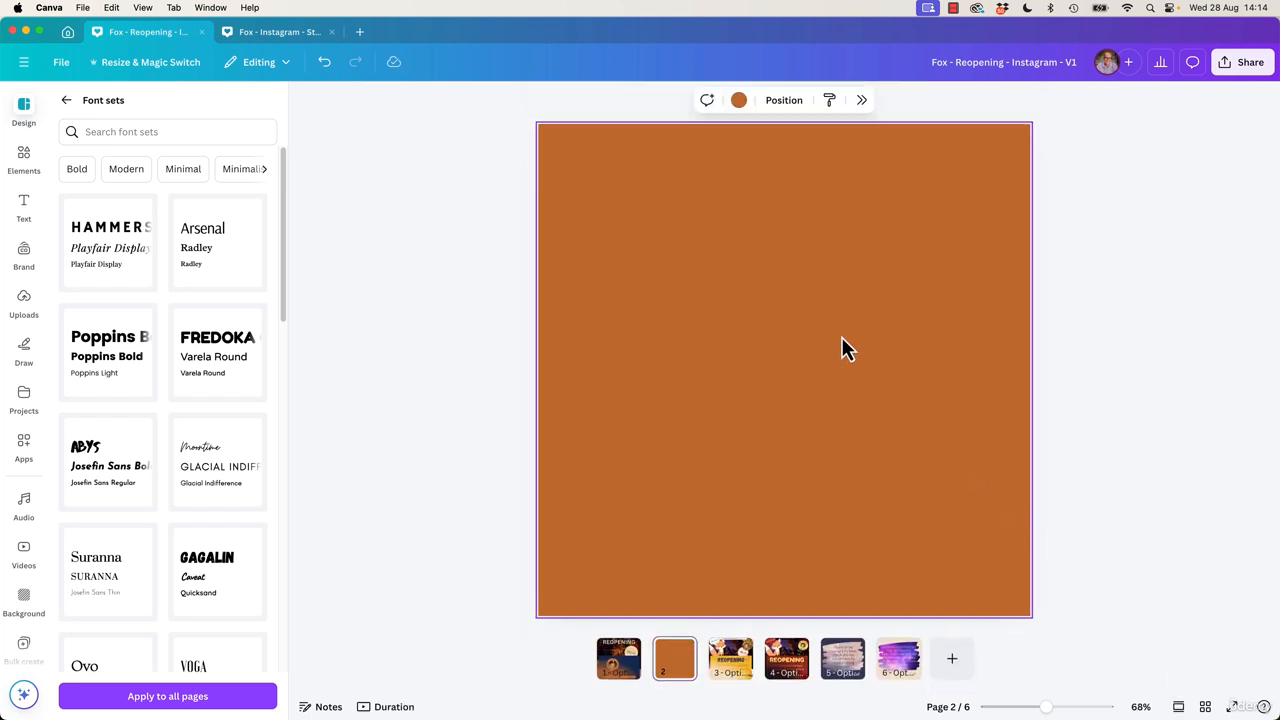
Step: Change the new page's background colour to the medium grey from the default solid colours
{"action": "left_click", "coordinate": [739, 101]}
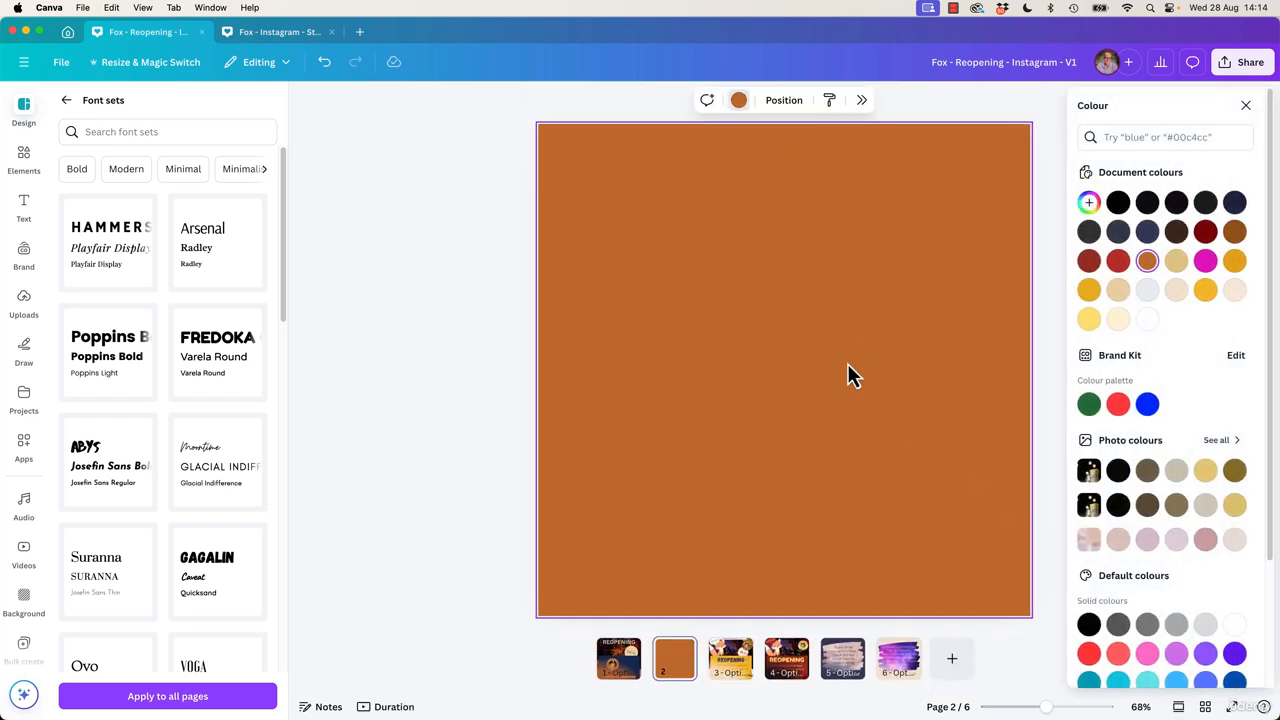
{"action": "left_click", "coordinate": [1147, 230]}
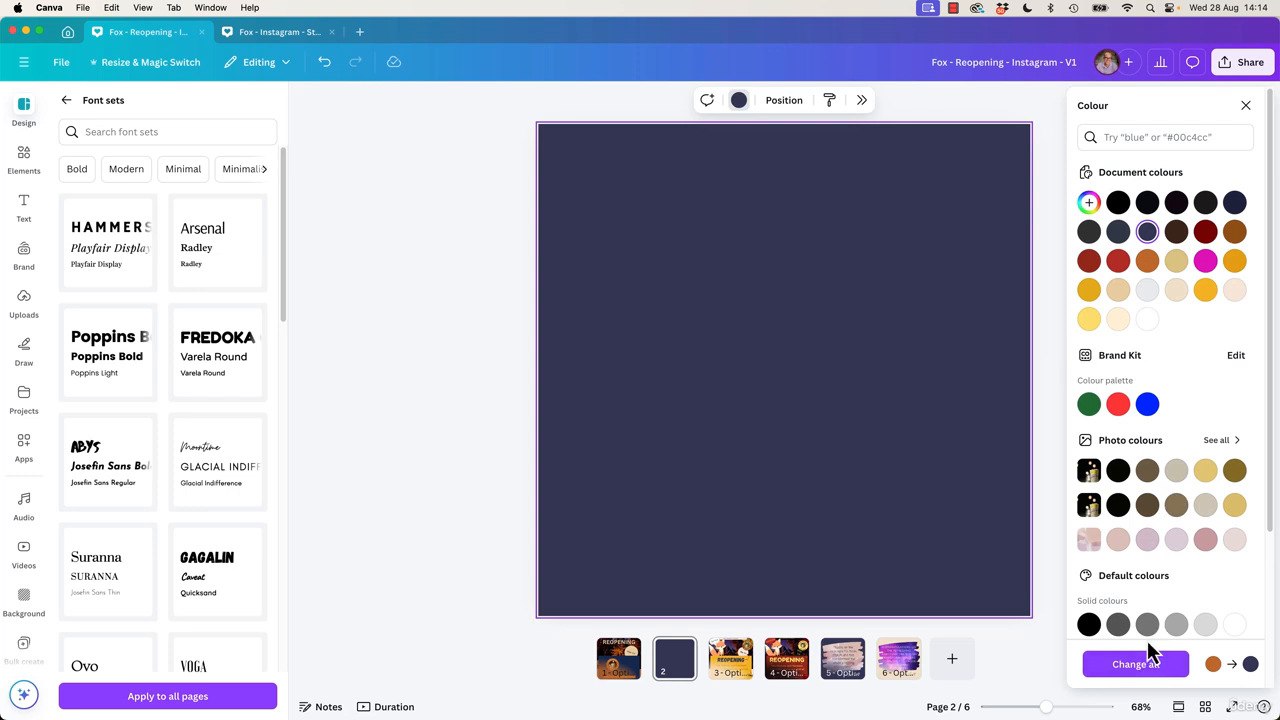
{"action": "left_click", "coordinate": [1147, 624]}
{"action": "left_click", "coordinate": [386, 268]}
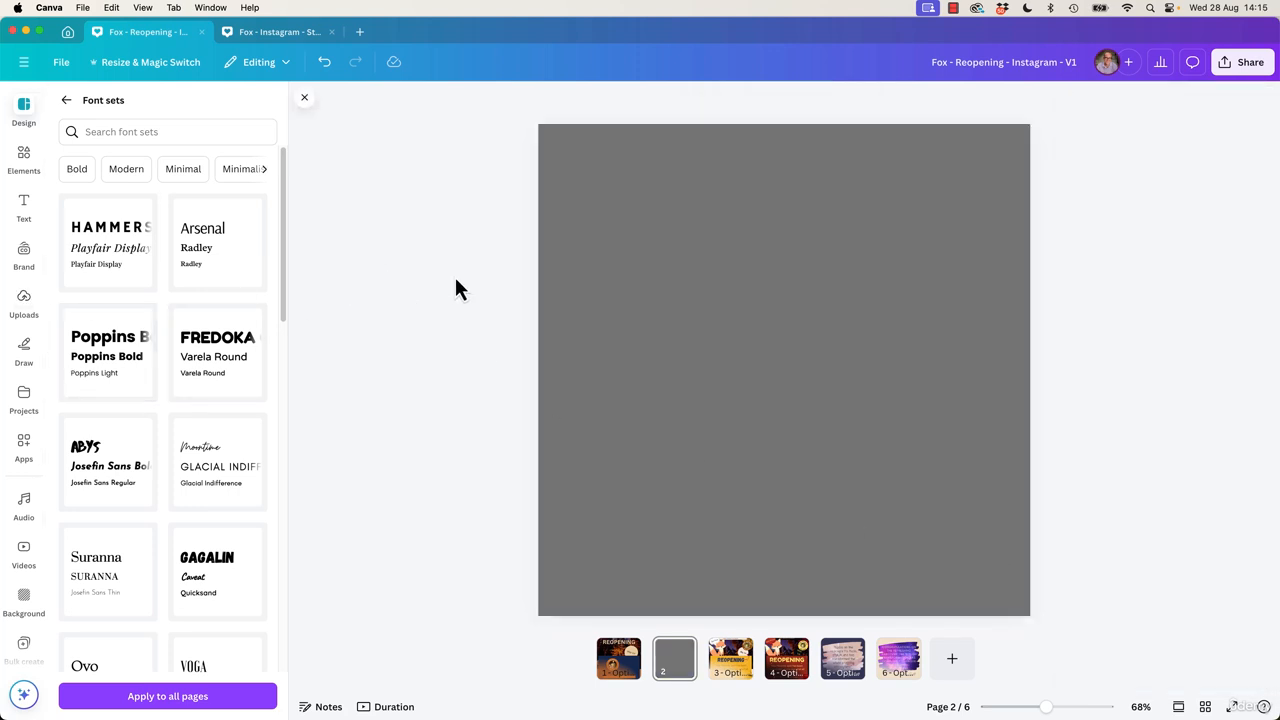
Step: Place the background-removal-01 photo from the Exercise Files folder on the grey page and remove its background
{"action": "key", "text": "super+Tab"}
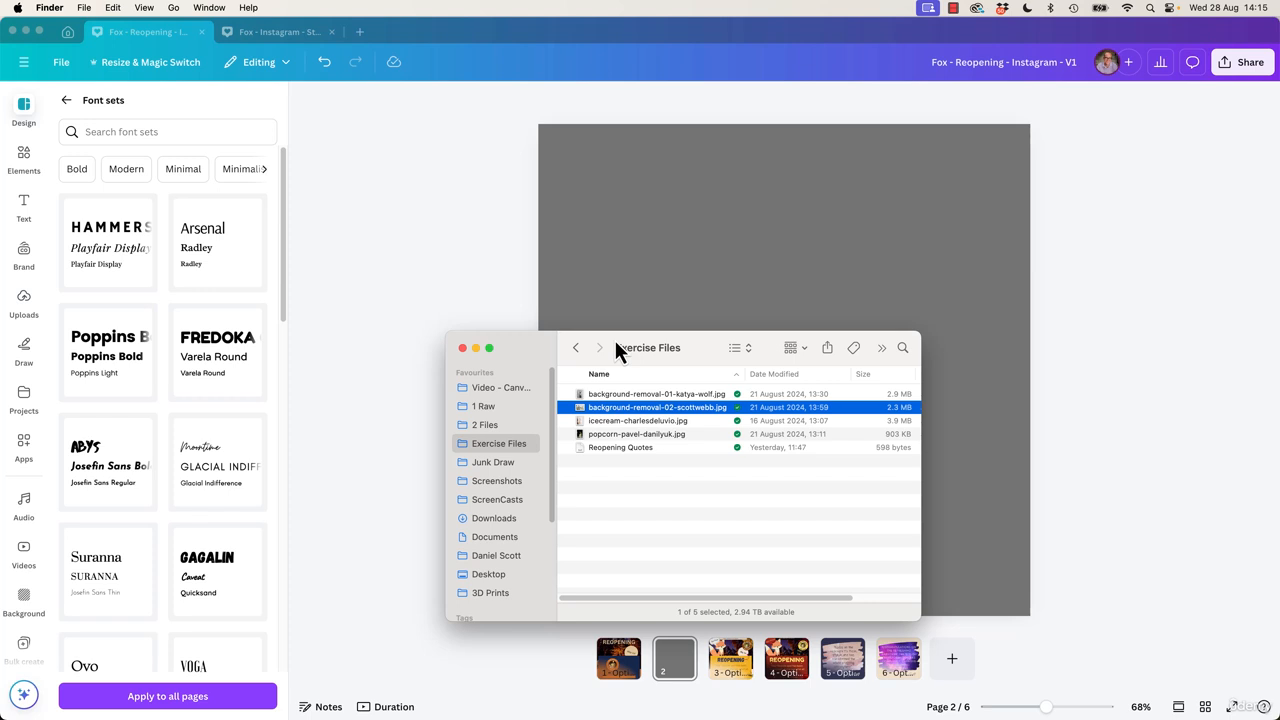
{"action": "left_click", "coordinate": [625, 394]}
{"action": "left_click_drag", "start_coordinate": [633, 395], "coordinate": [797, 288]}
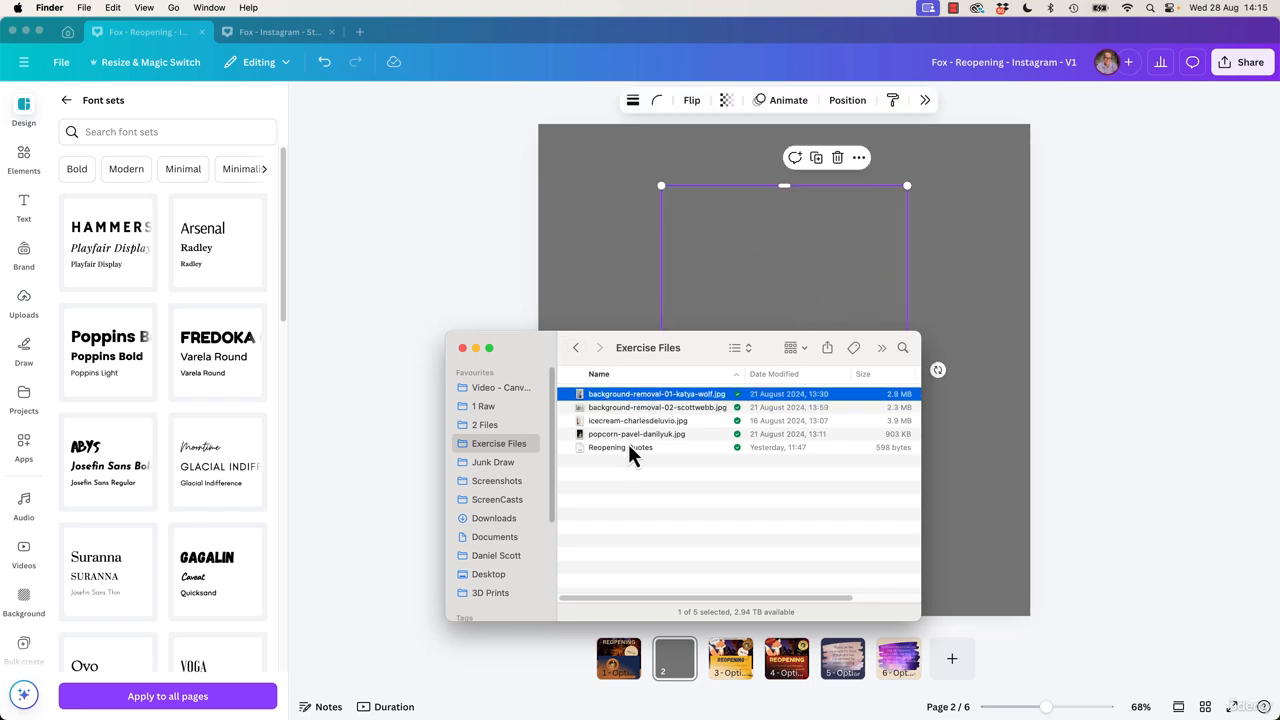
{"action": "key", "text": "super+Tab"}
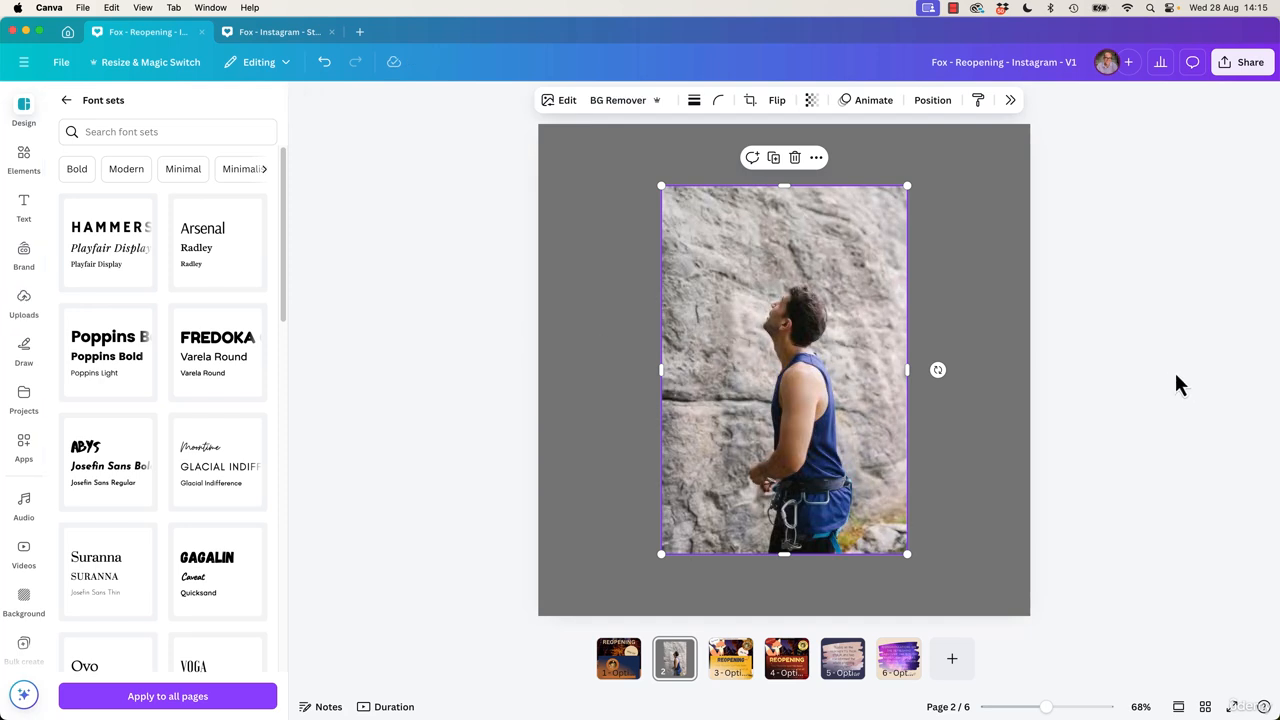
{"action": "left_click", "coordinate": [633, 104]}
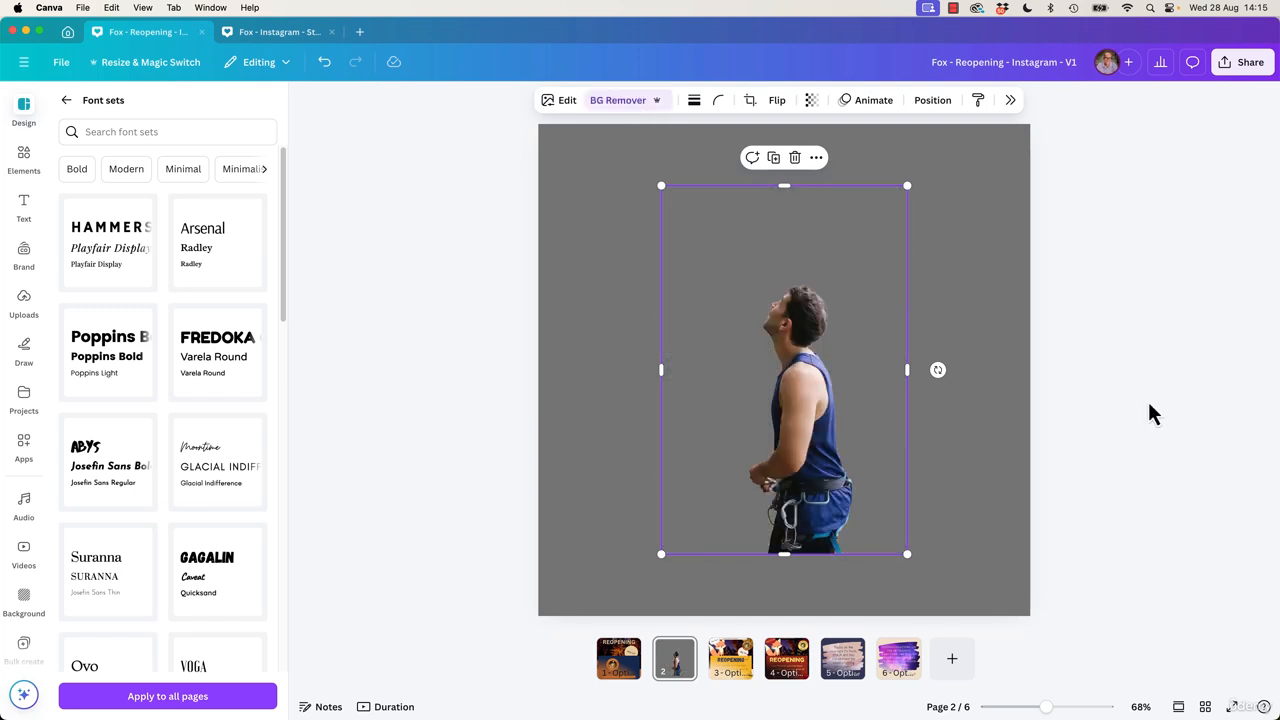
{"action": "left_click", "coordinate": [1130, 415]}
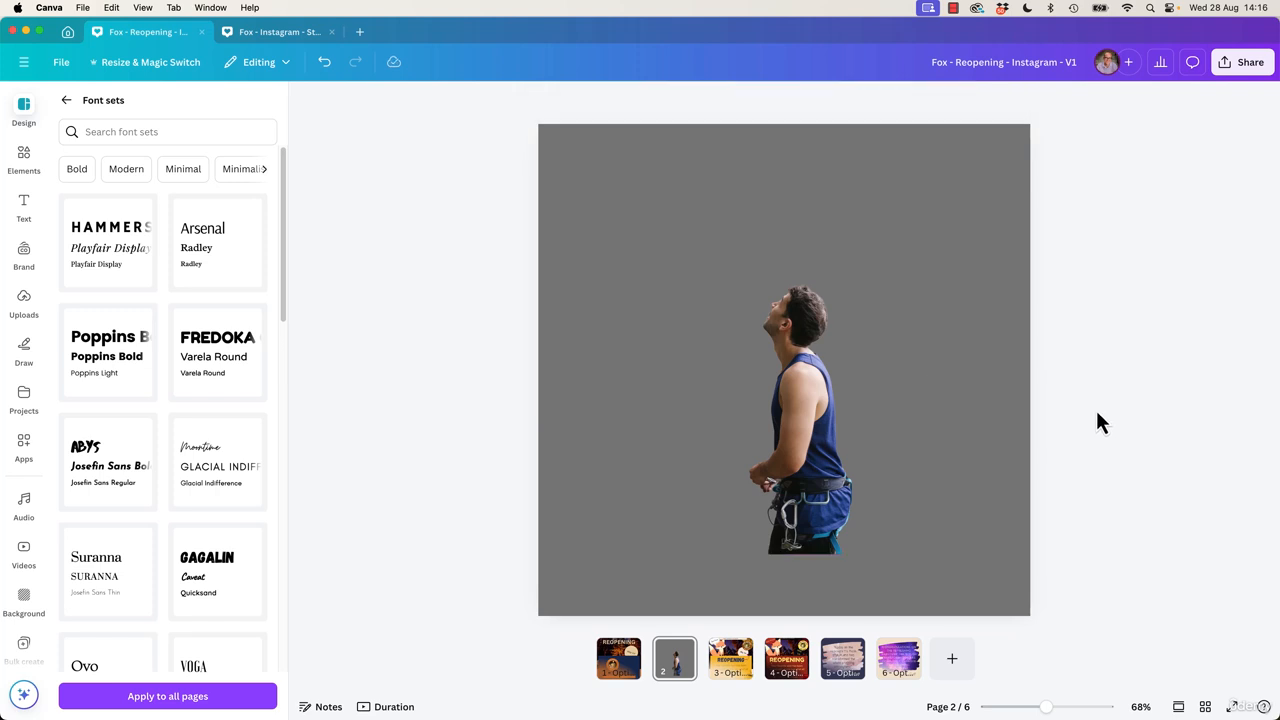
Step: Inspect the cut-out edges around the climber's hair, shoulder, harness and carabiner at 500% zoom
{"action": "scroll", "coordinate": [802, 519], "scroll_direction": "up", "scroll_amount": 10}
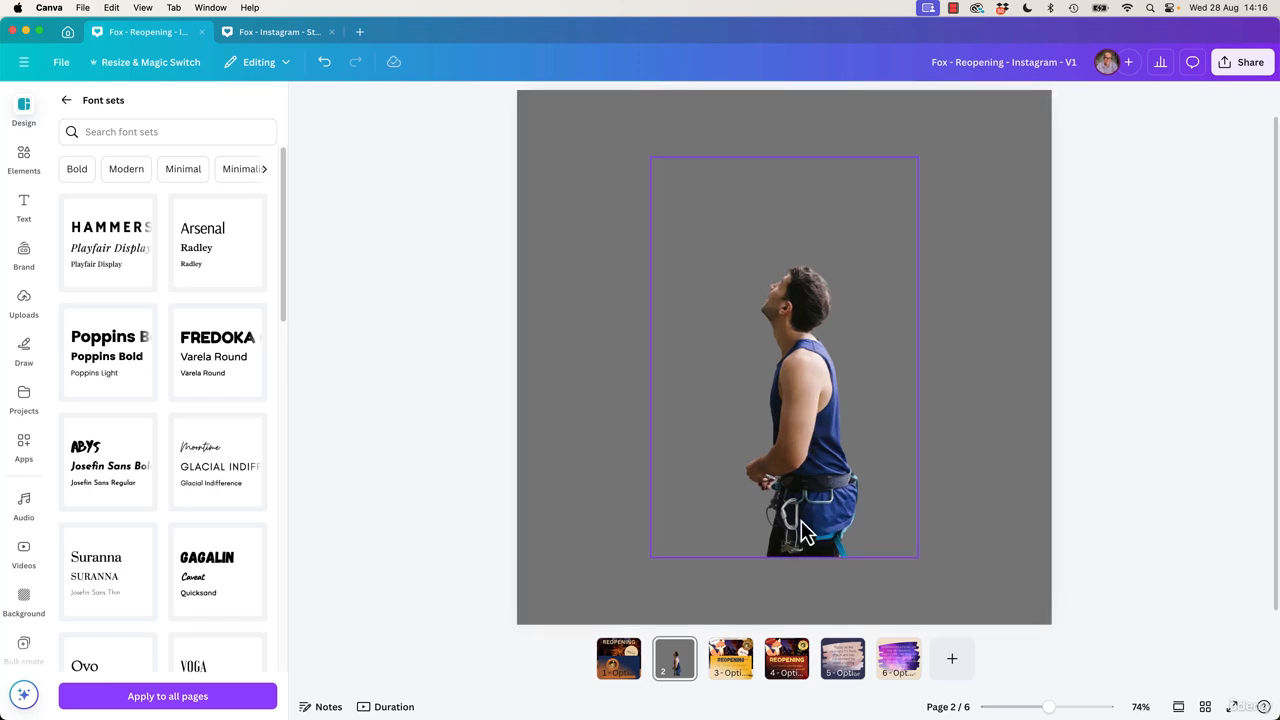
{"action": "scroll", "coordinate": [792, 537], "scroll_direction": "up", "scroll_amount": 5}
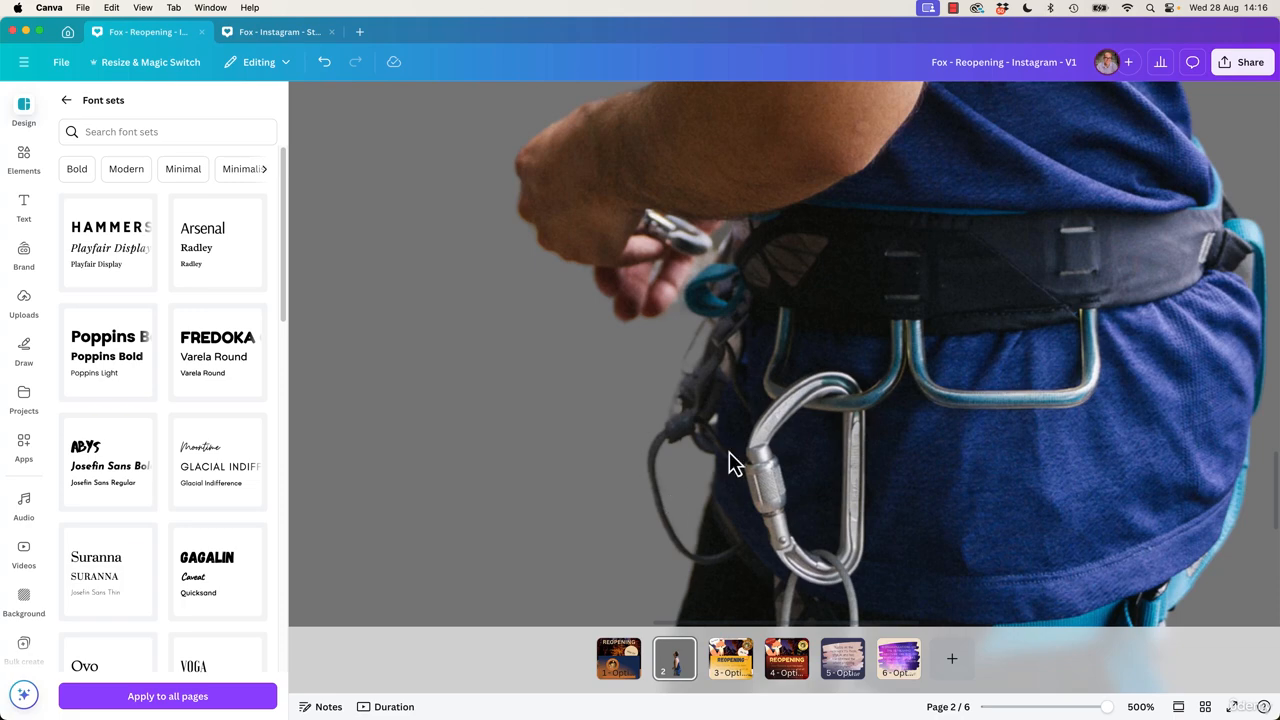
{"action": "left_click_drag", "start_coordinate": [948, 350], "coordinate": [695, 412]}
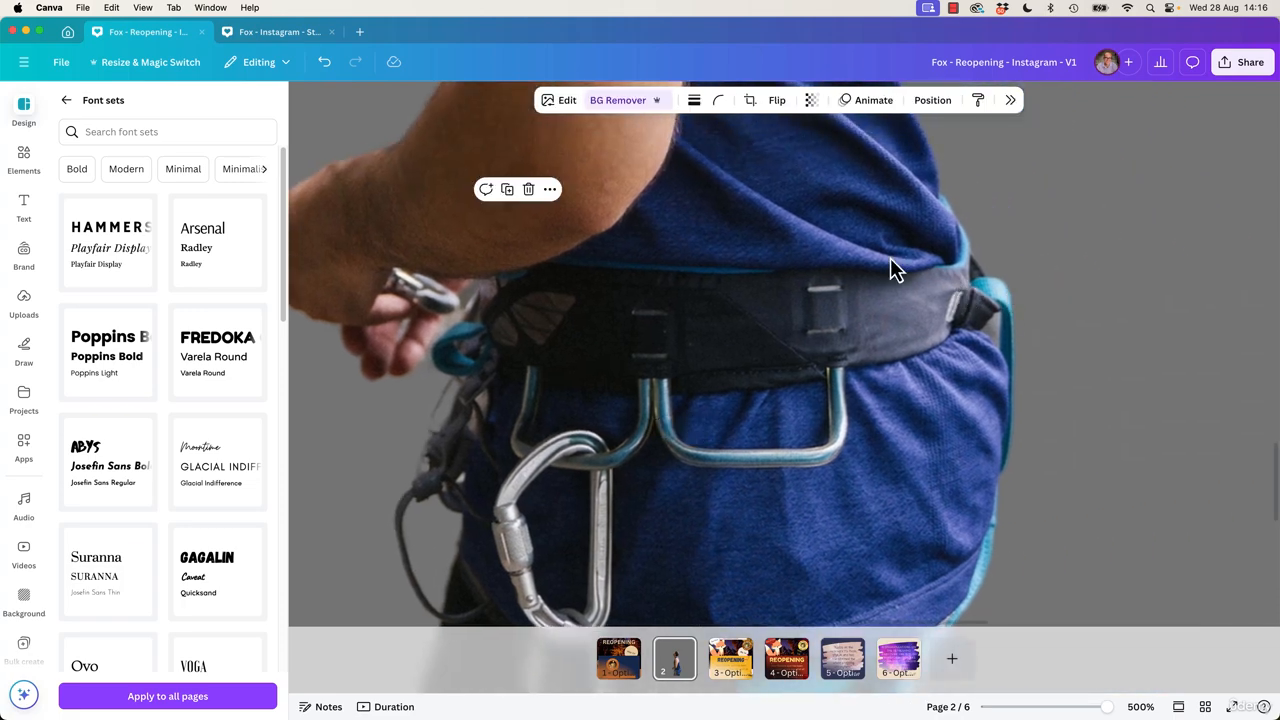
{"action": "scroll", "coordinate": [890, 268], "scroll_direction": "up", "scroll_amount": 10}
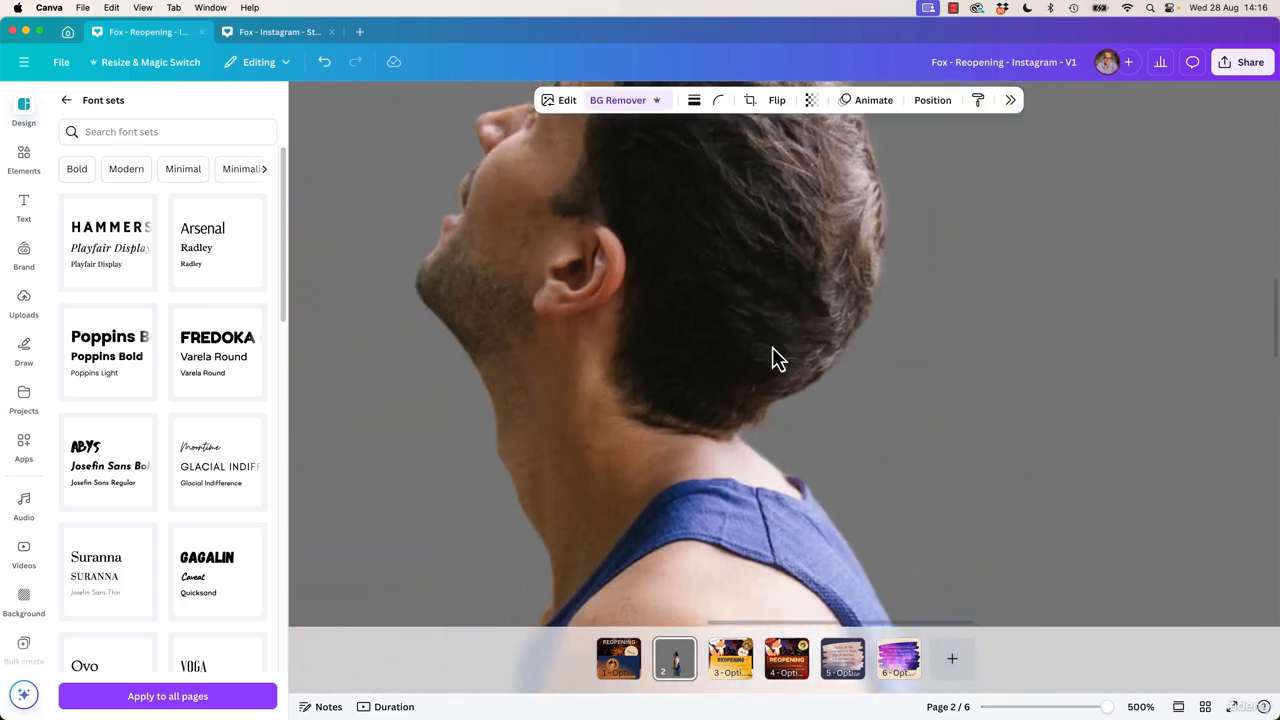
{"action": "scroll", "coordinate": [772, 350], "scroll_direction": "up", "scroll_amount": 5}
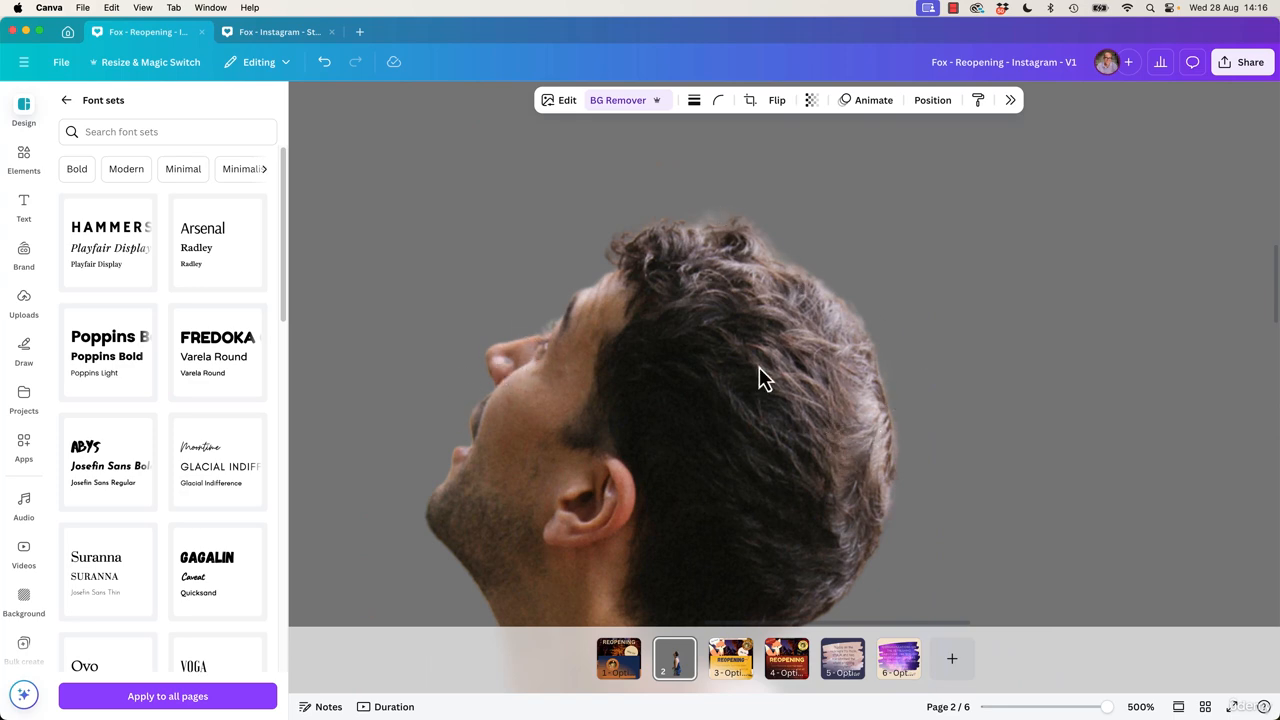
{"action": "scroll", "coordinate": [710, 462], "scroll_direction": "down", "scroll_amount": 5}
{"action": "scroll", "coordinate": [896, 337], "scroll_direction": "down", "scroll_amount": 10}
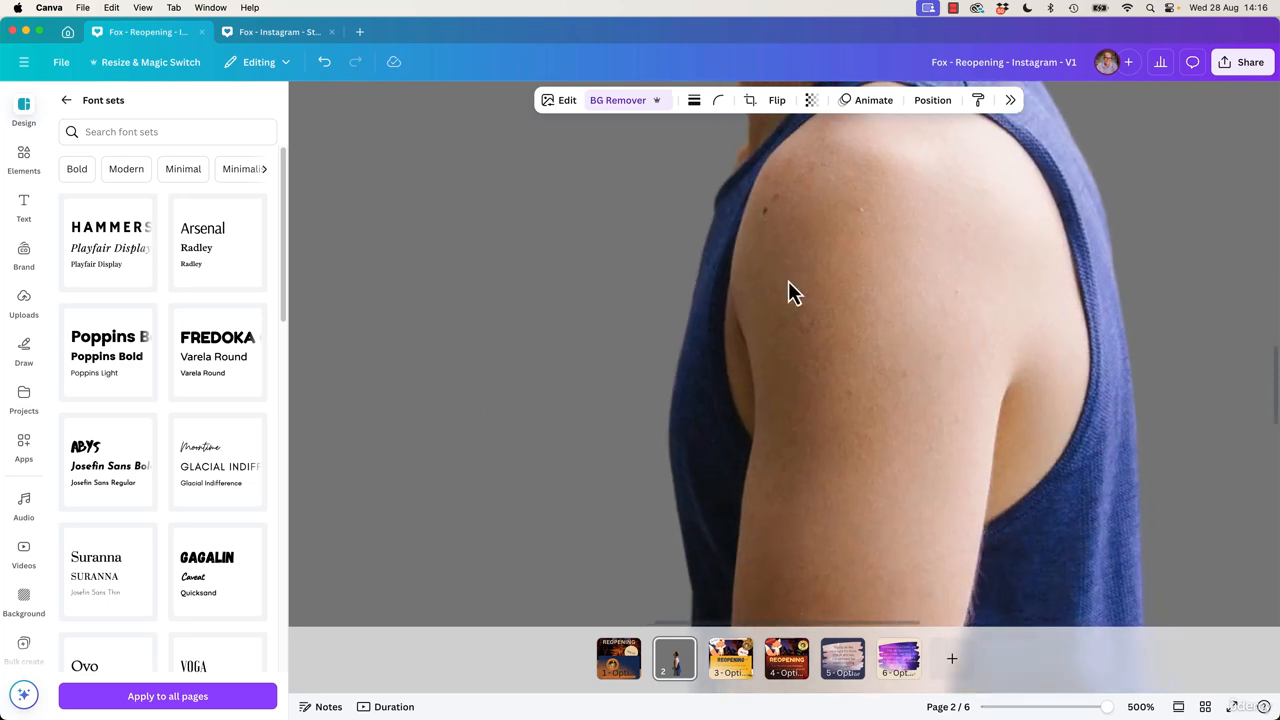
{"action": "scroll", "coordinate": [598, 352], "scroll_direction": "down", "scroll_amount": 6}
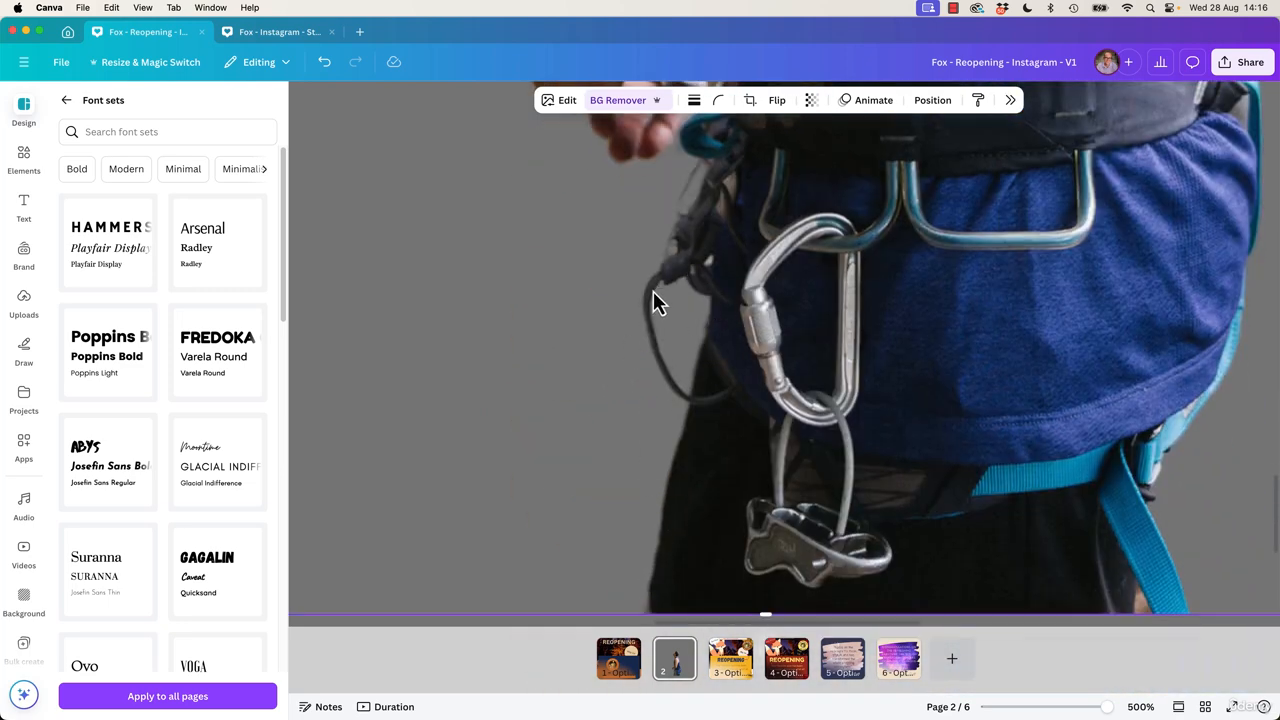
{"action": "scroll", "coordinate": [710, 290], "scroll_direction": "up", "scroll_amount": 2}
{"action": "scroll", "coordinate": [680, 300], "scroll_direction": "right", "scroll_amount": 1}
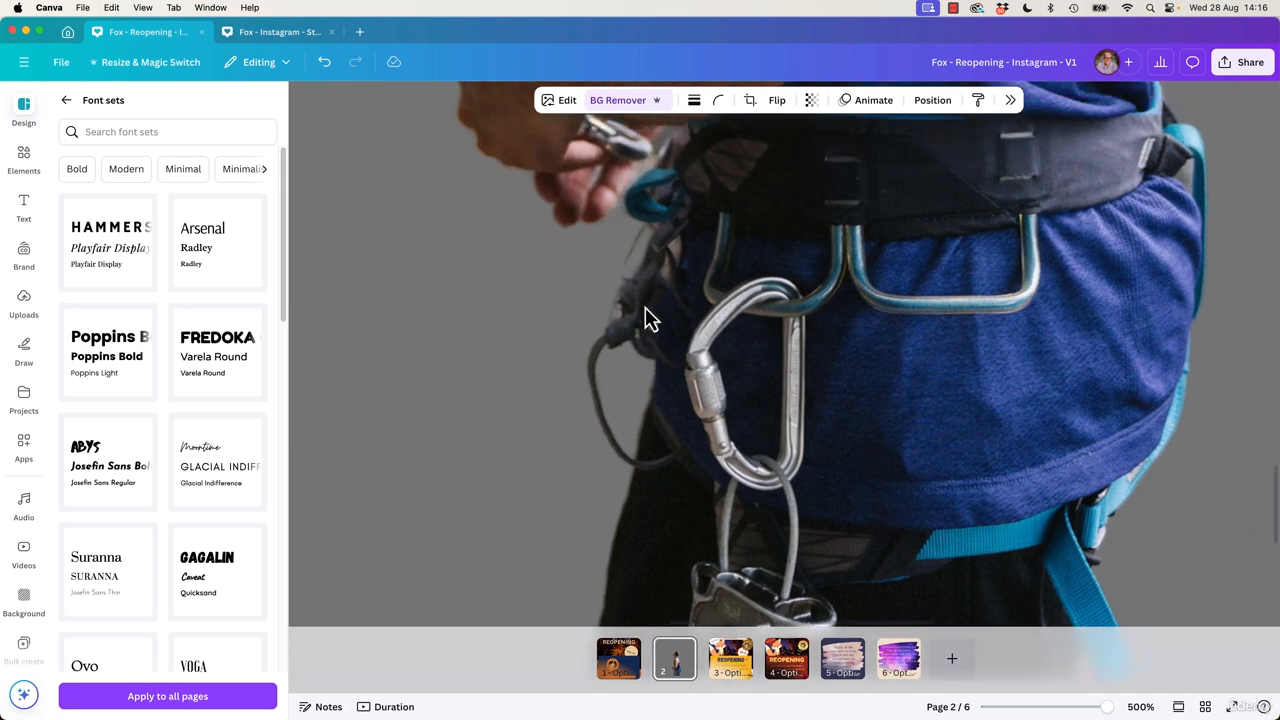
Step: Open the Background Remover brush settings for the climber image
{"action": "left_click", "coordinate": [617, 101]}
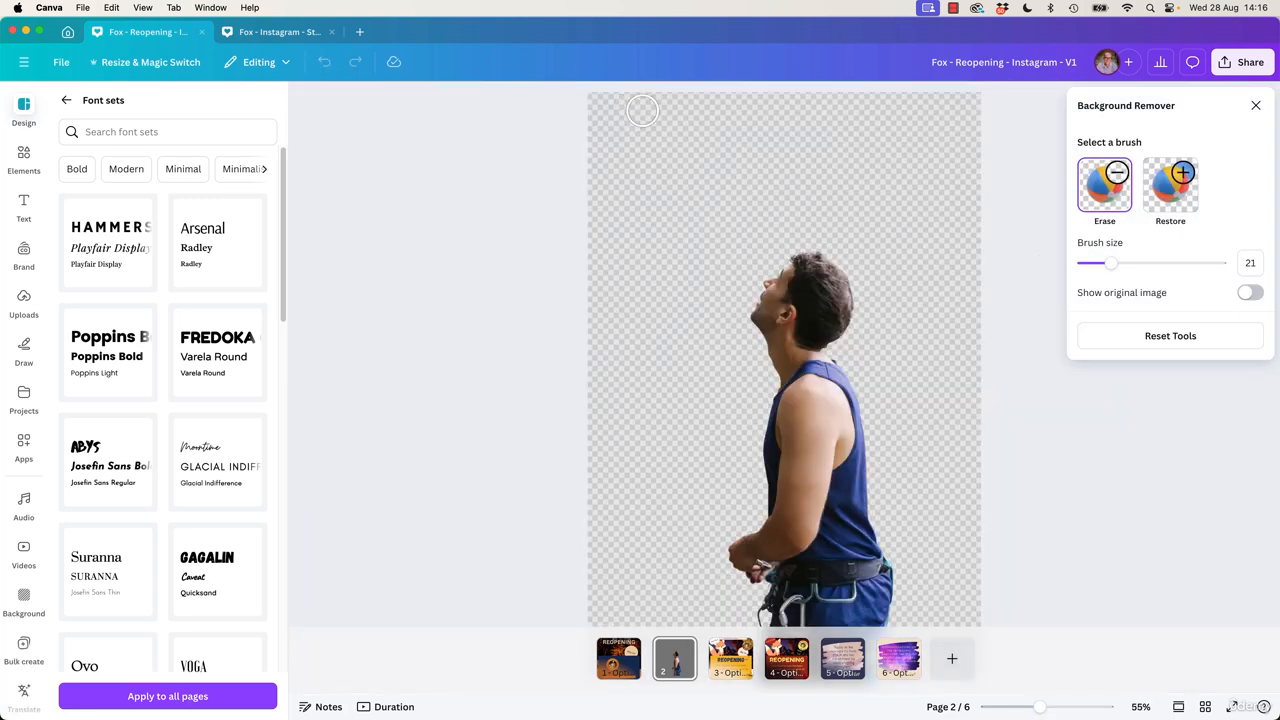
{"action": "left_click", "coordinate": [1256, 105]}
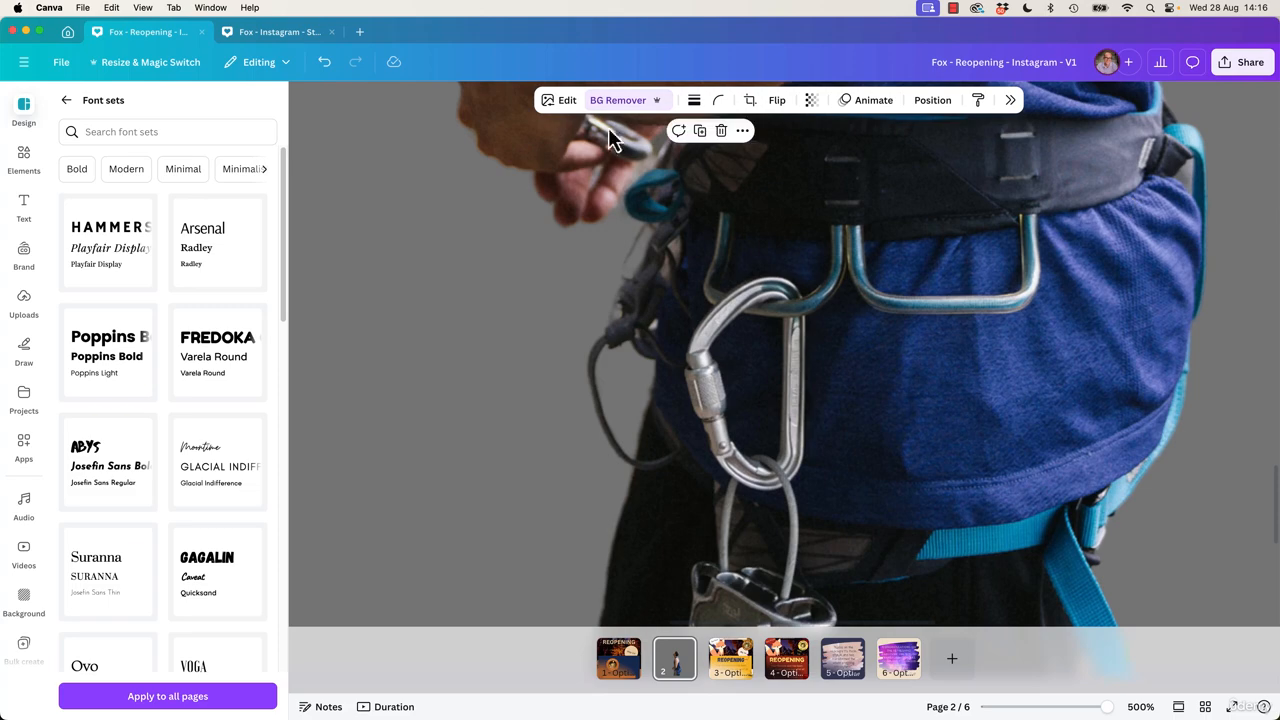
{"action": "left_click", "coordinate": [1011, 101]}
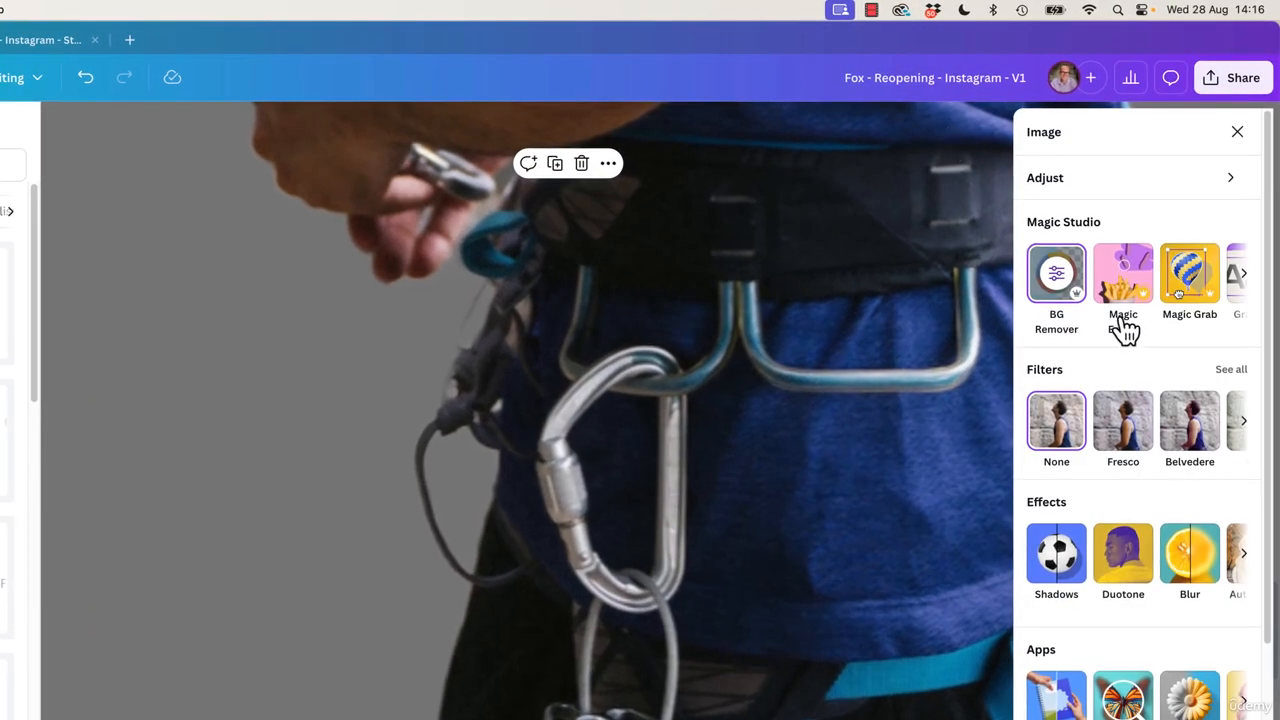
{"action": "left_click", "coordinate": [1063, 278]}
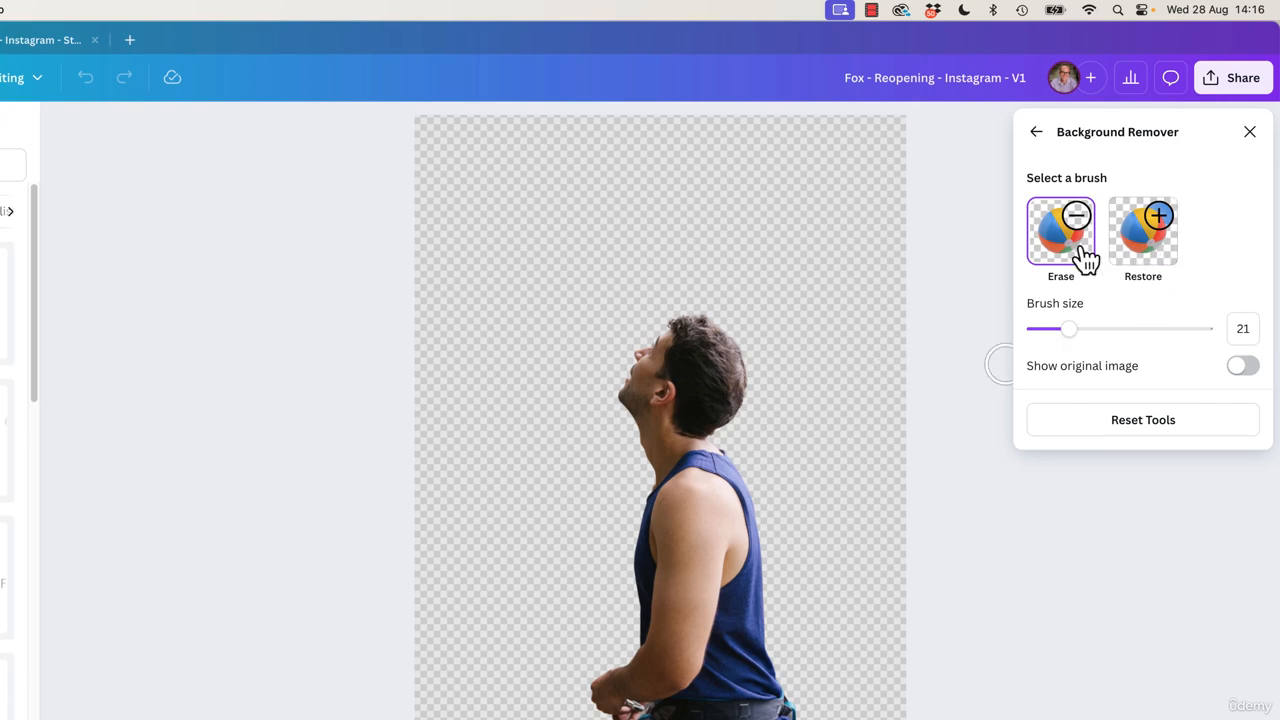
Step: Try erasing a strip across the climber's shoulder with the size 21 brush and undo the stroke
{"action": "left_click_drag", "start_coordinate": [760, 462], "coordinate": [648, 508]}
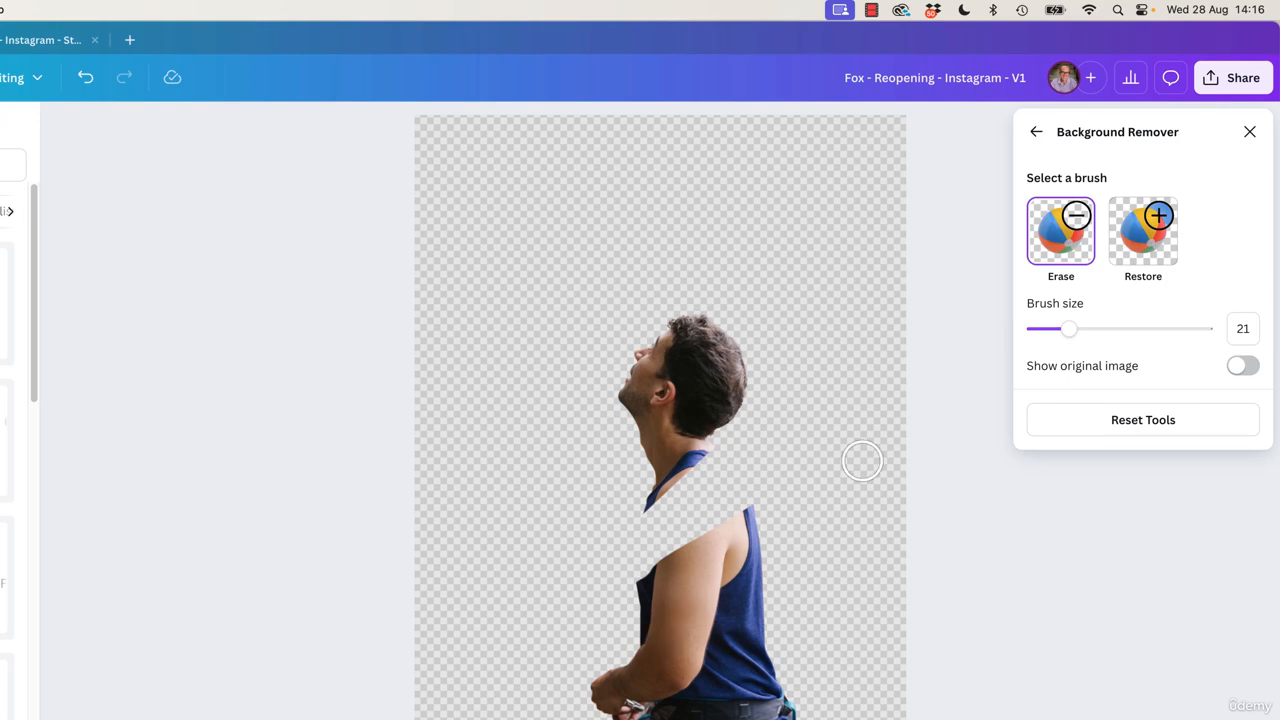
{"action": "key", "text": "super+z"}
Step: Select the Restore brush, trying size 3 before setting the brush size to 72
{"action": "left_click", "coordinate": [1141, 240]}
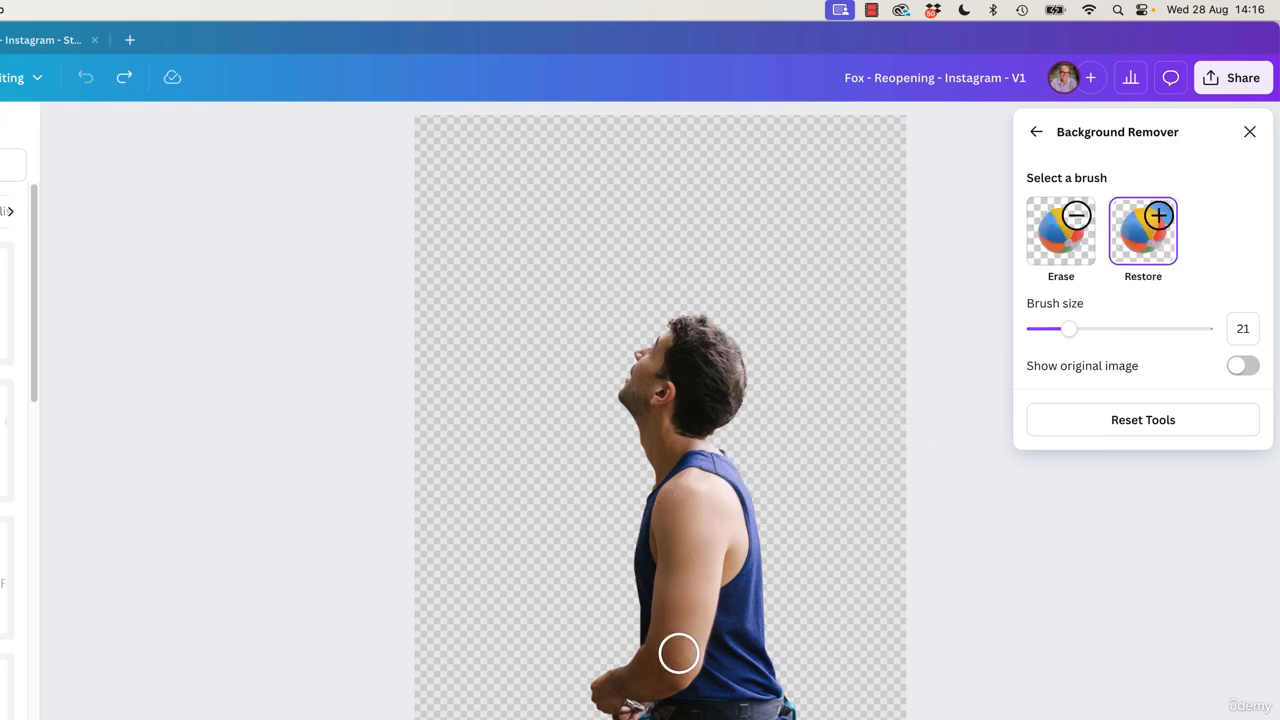
{"action": "mouse_move", "coordinate": [750, 335]}
{"action": "left_mouse_down"}
{"action": "mouse_move", "coordinate": [734, 277]}
{"action": "mouse_move", "coordinate": [560, 270]}
{"action": "left_mouse_up"}
{"action": "mouse_move", "coordinate": [1069, 330]}
{"action": "left_mouse_down"}
{"action": "mouse_move", "coordinate": [1054, 340]}
{"action": "mouse_move", "coordinate": [1038, 326]}
{"action": "left_mouse_up"}
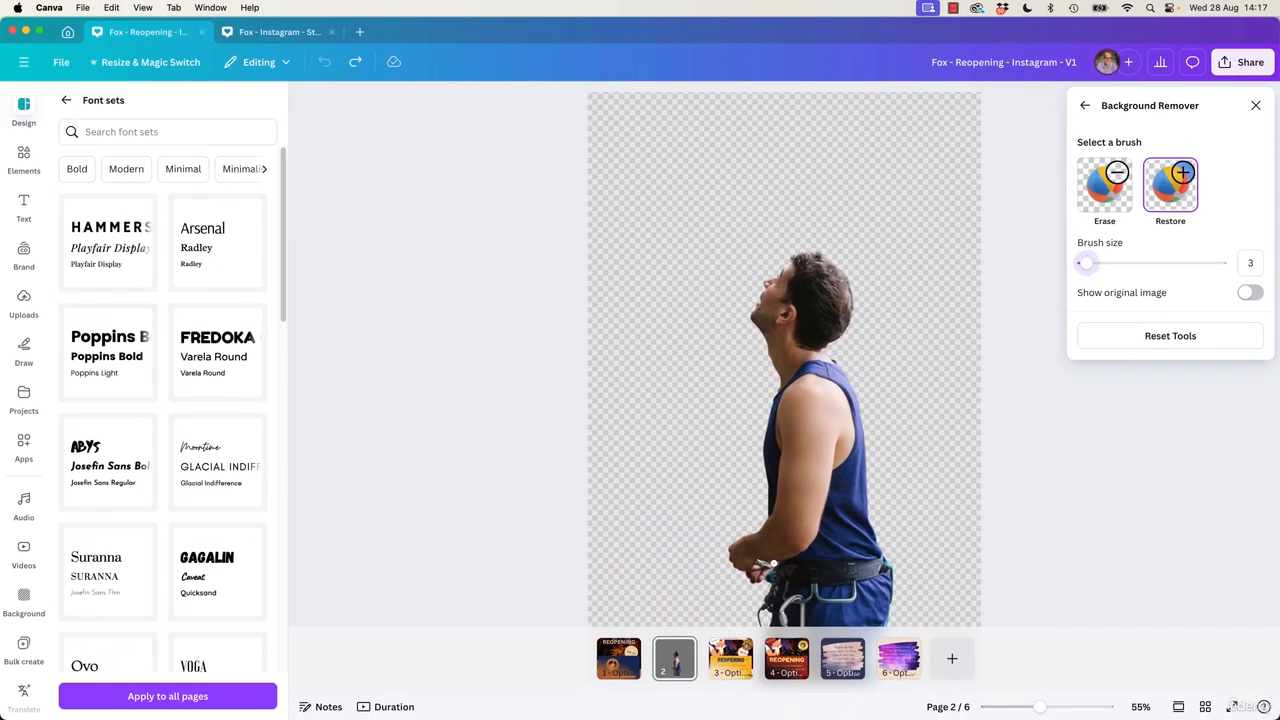
{"action": "left_click", "coordinate": [1104, 185]}
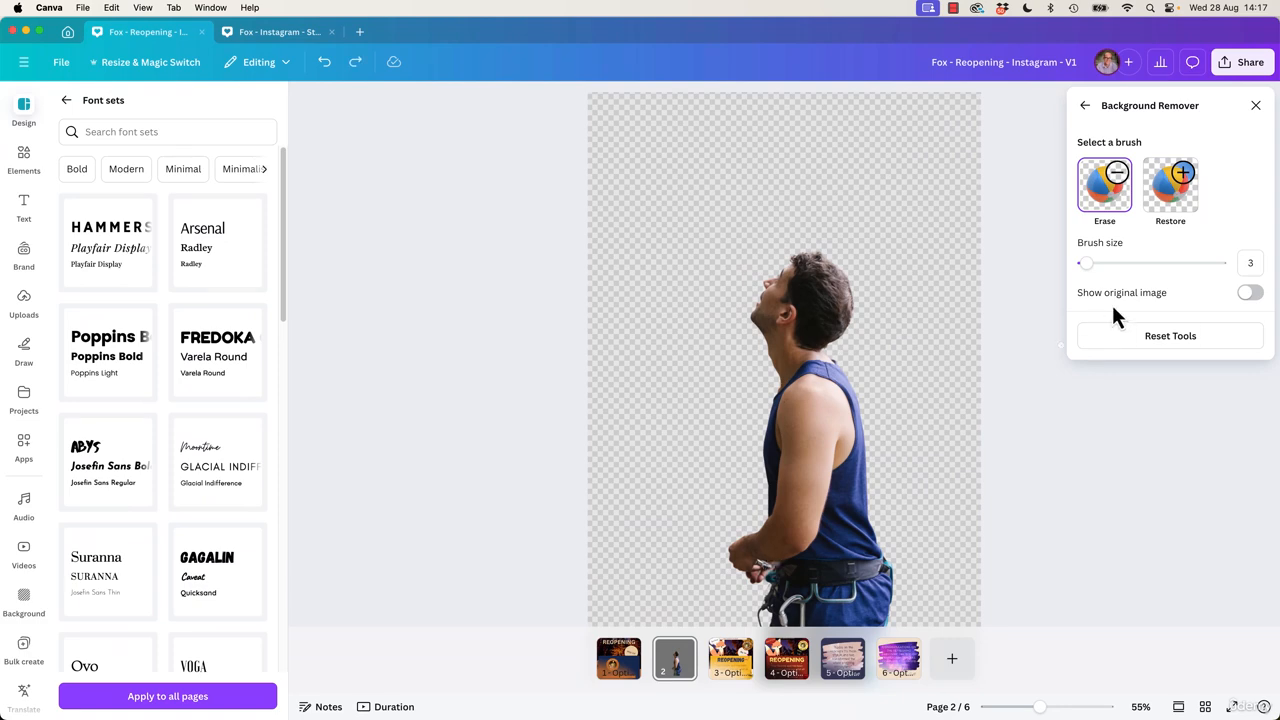
{"action": "left_click", "coordinate": [1172, 185]}
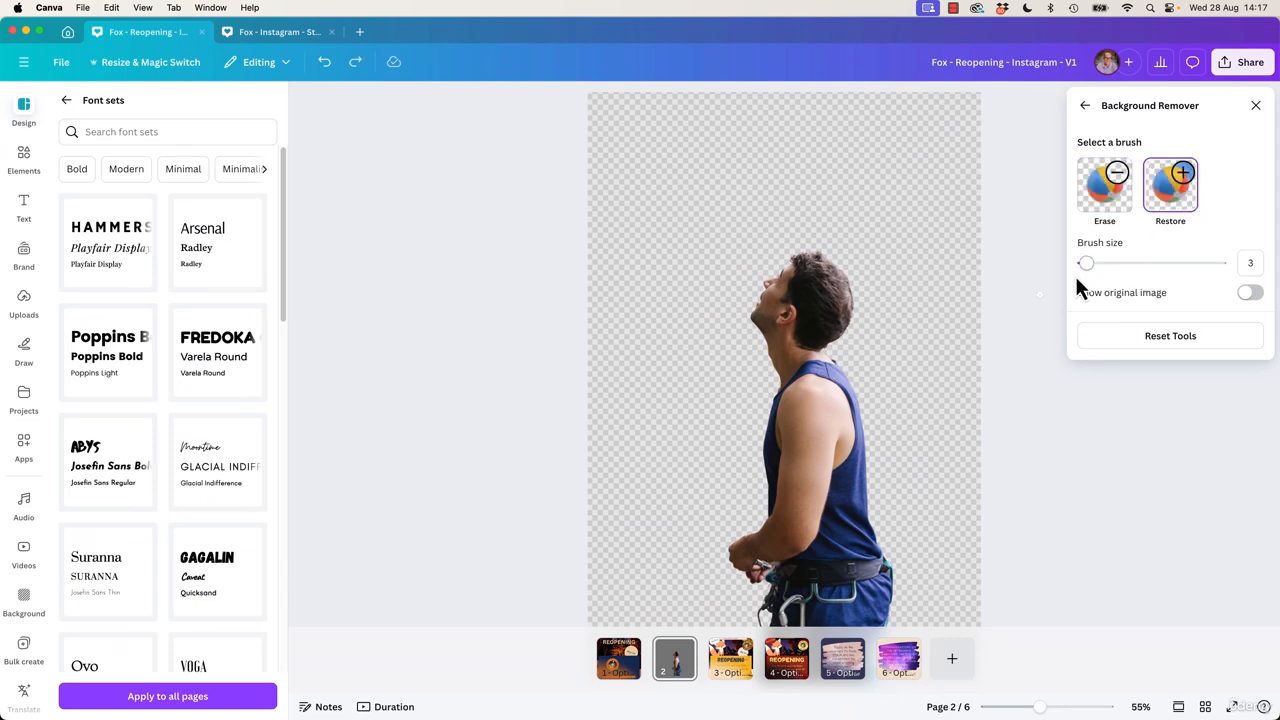
{"action": "left_click_drag", "start_coordinate": [1086, 263], "coordinate": [1181, 263]}
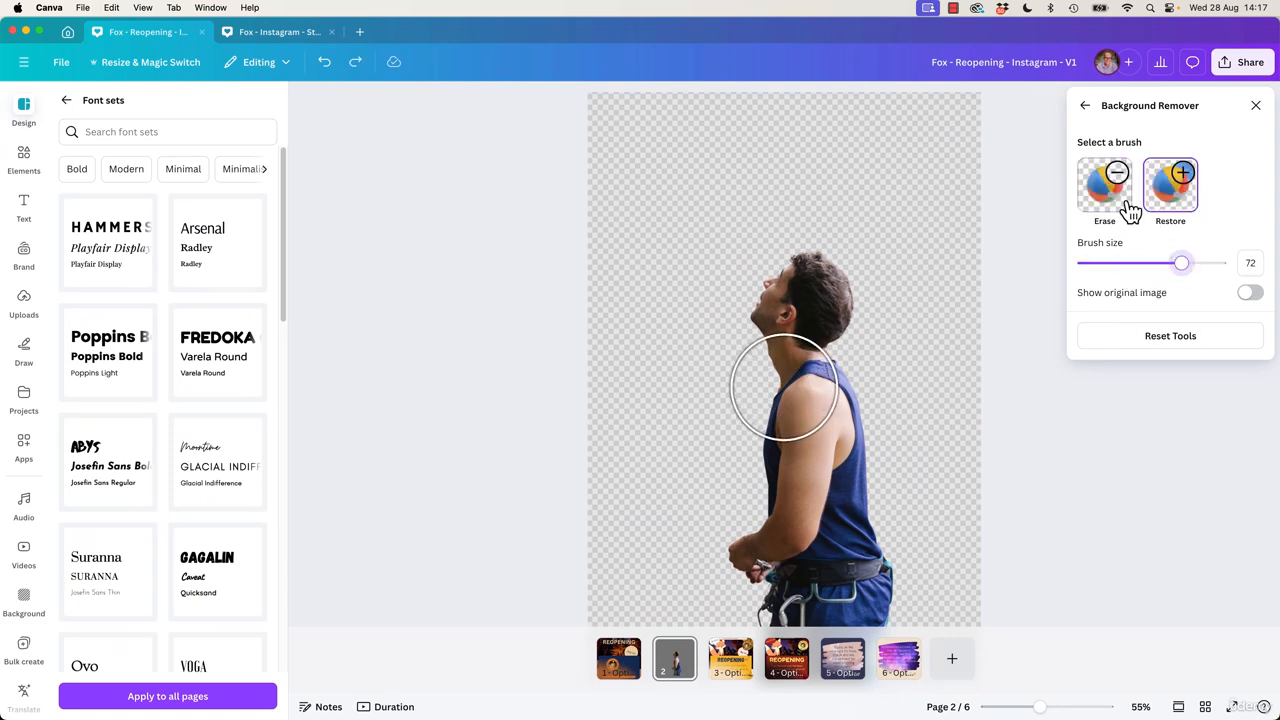
Step: Switch to the Erase brush at size 10 and compare the cut-out with the original image by showing and hiding it
{"action": "left_click", "coordinate": [1128, 207]}
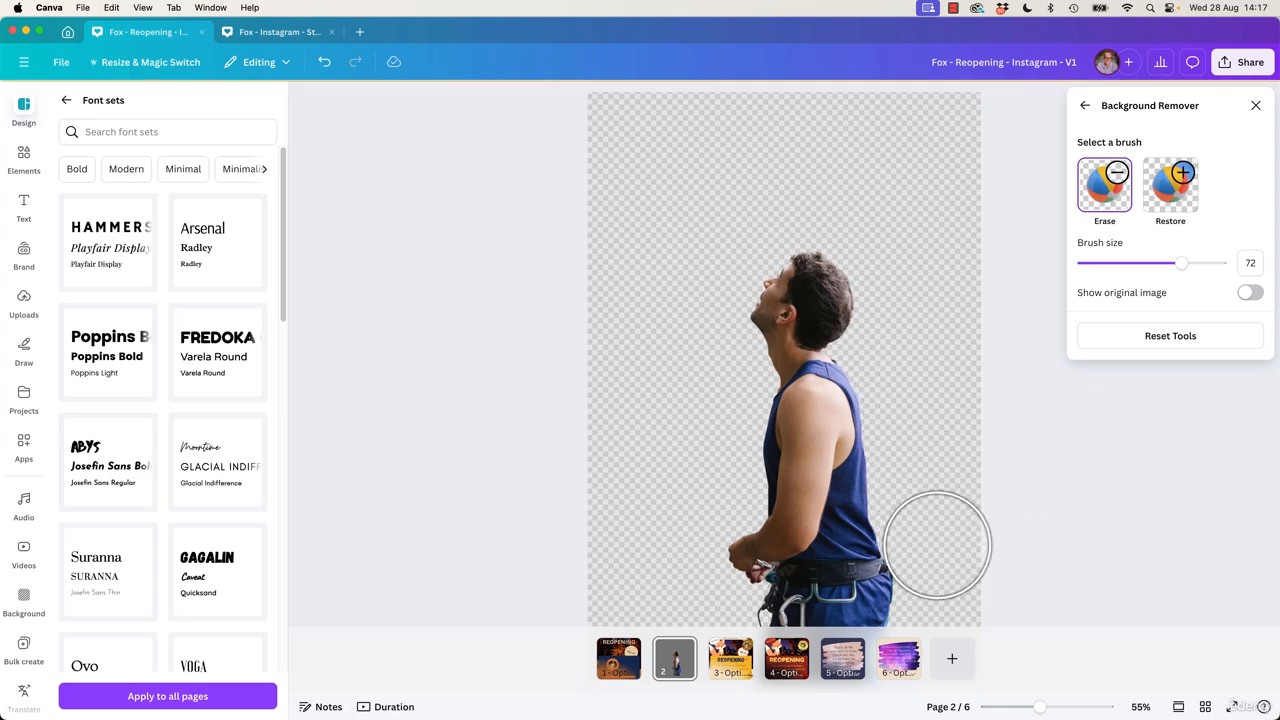
{"action": "left_click", "coordinate": [1096, 263]}
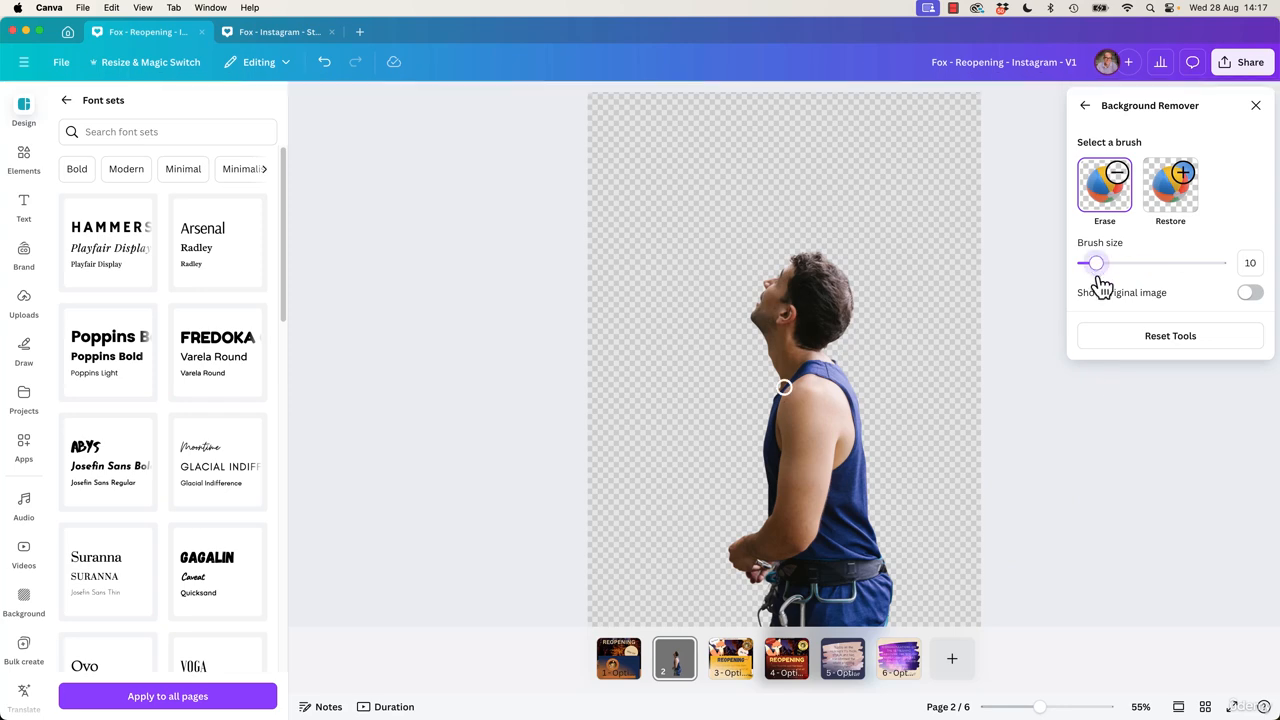
{"action": "left_click", "coordinate": [1250, 294]}
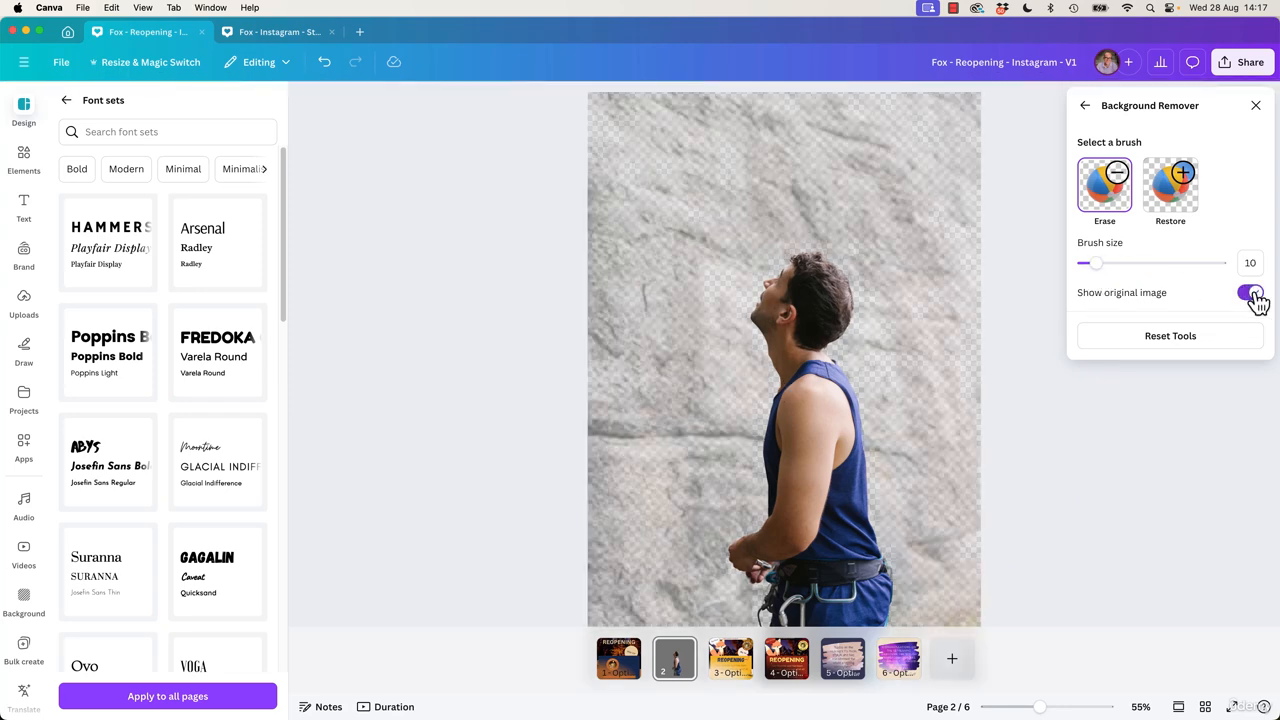
{"action": "left_click", "coordinate": [1250, 294]}
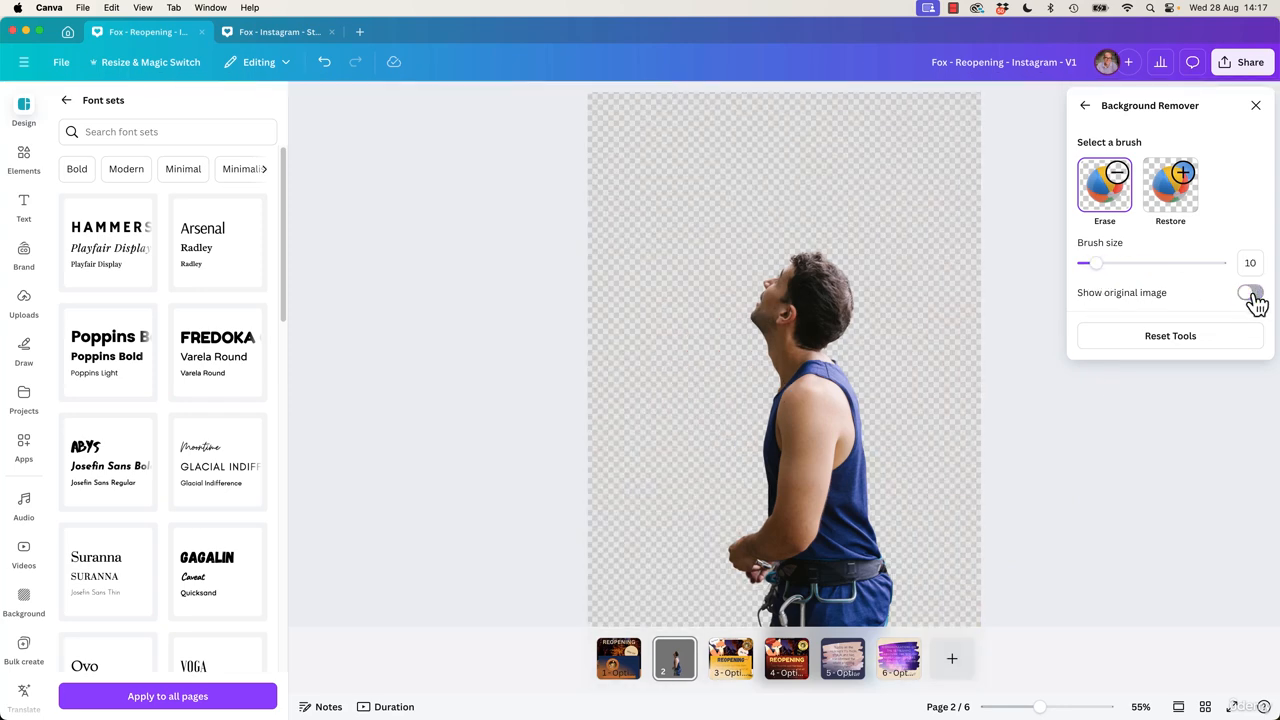
{"action": "left_click", "coordinate": [1250, 294]}
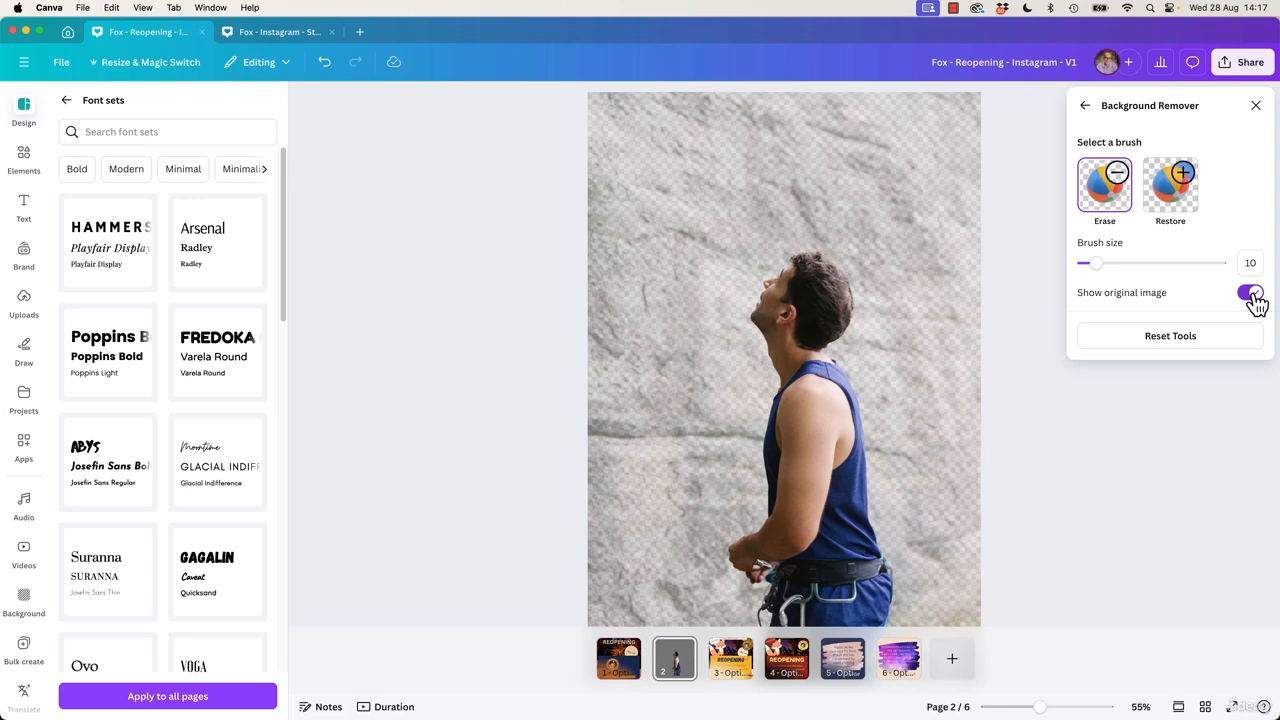
{"action": "left_click", "coordinate": [1250, 294]}
{"action": "left_click", "coordinate": [1250, 294]}
{"action": "left_click", "coordinate": [1250, 294]}
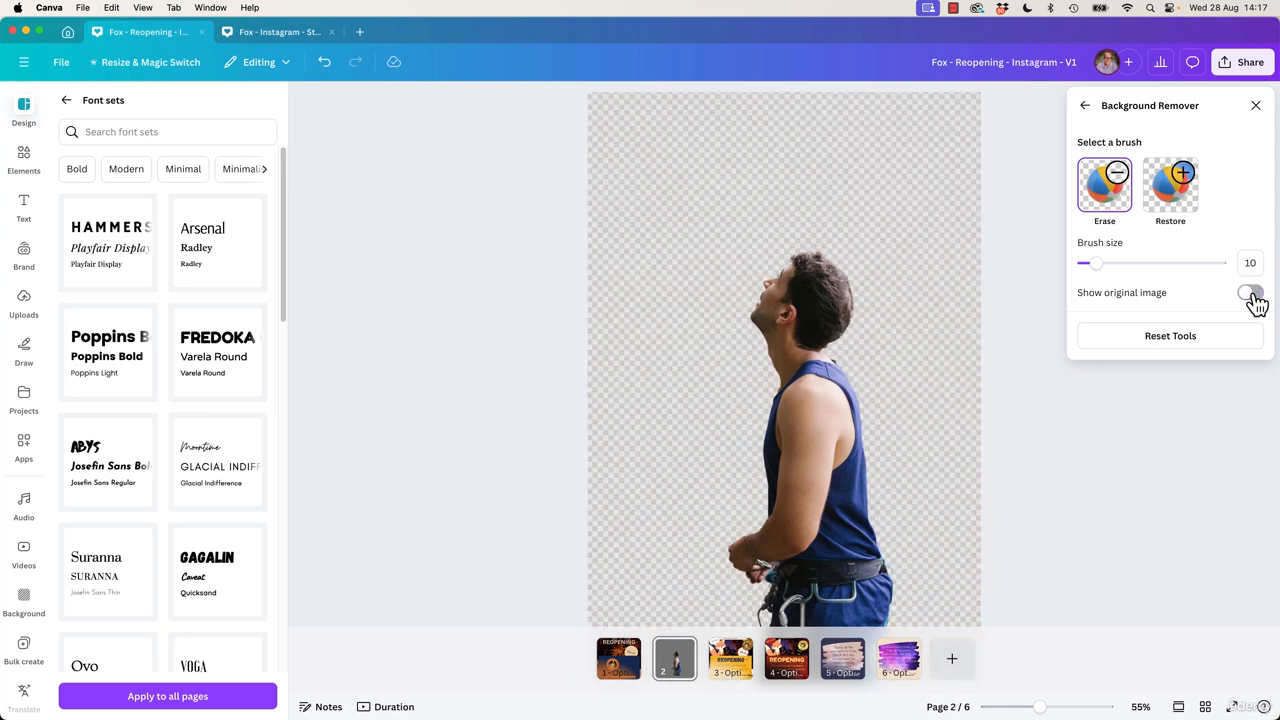
{"action": "left_click", "coordinate": [1250, 294]}
{"action": "left_click", "coordinate": [1250, 292]}
Step: Inspect the cut-out edges along the climber's shoulder, arm, back, hand and harness at 200% to 400% zoom
{"action": "left_click_drag", "start_coordinate": [1037, 710], "coordinate": [1100, 708]}
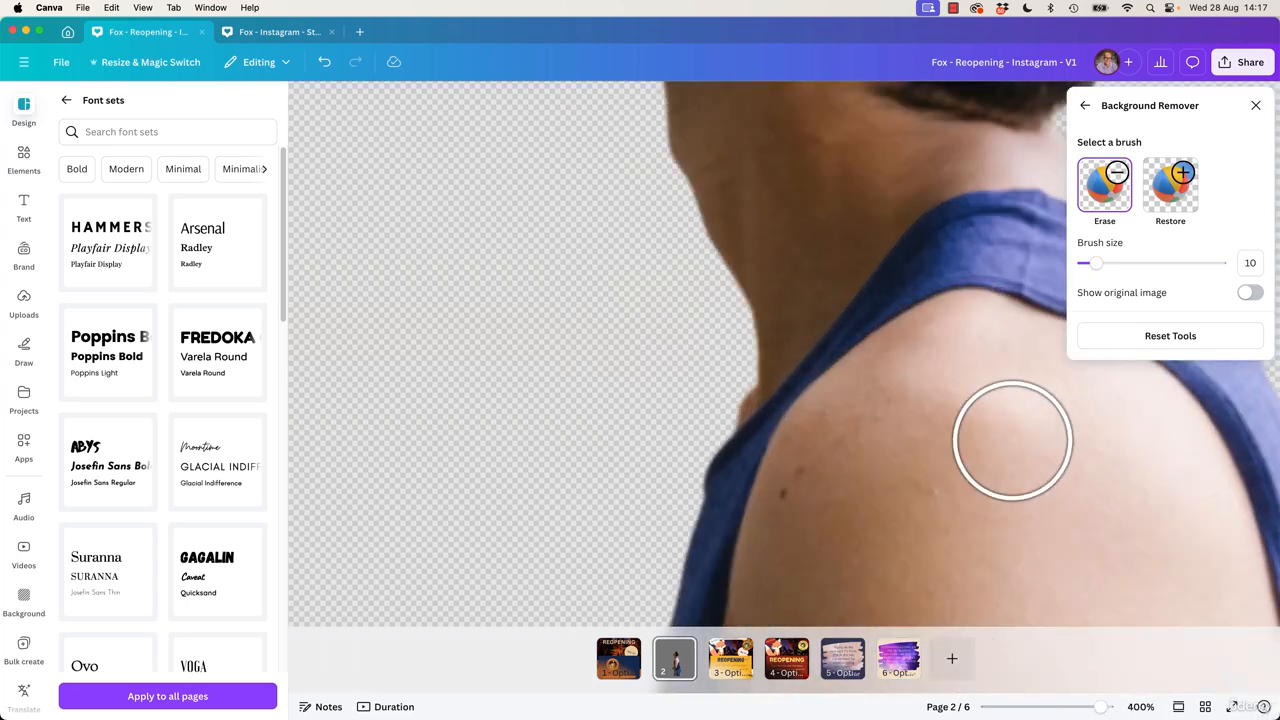
{"action": "scroll", "coordinate": [930, 370], "scroll_direction": "down", "scroll_amount": 5}
{"action": "scroll", "coordinate": [818, 244], "scroll_direction": "down", "scroll_amount": 2, "text": "ctrl"}
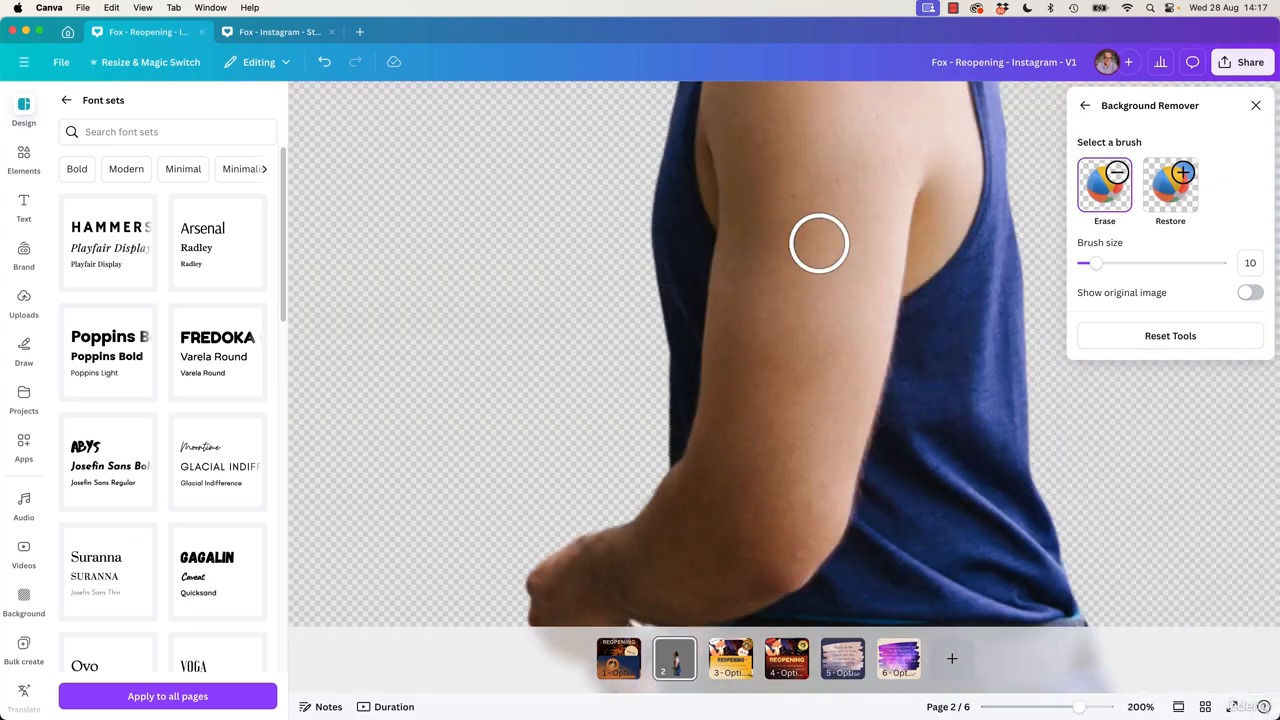
{"action": "scroll", "coordinate": [818, 244], "scroll_direction": "up", "scroll_amount": 1, "text": "ctrl"}
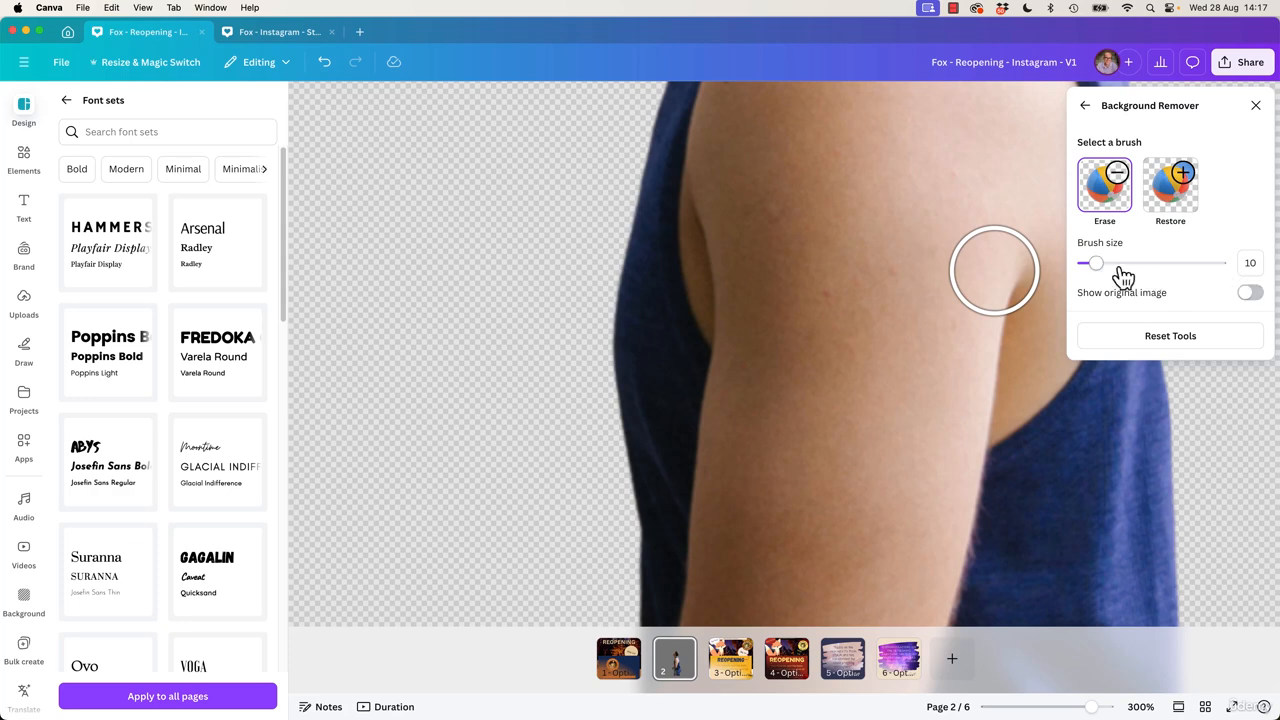
{"action": "scroll", "coordinate": [934, 417], "scroll_direction": "up", "scroll_amount": 2}
{"action": "scroll", "coordinate": [729, 206], "scroll_direction": "right", "scroll_amount": 4}
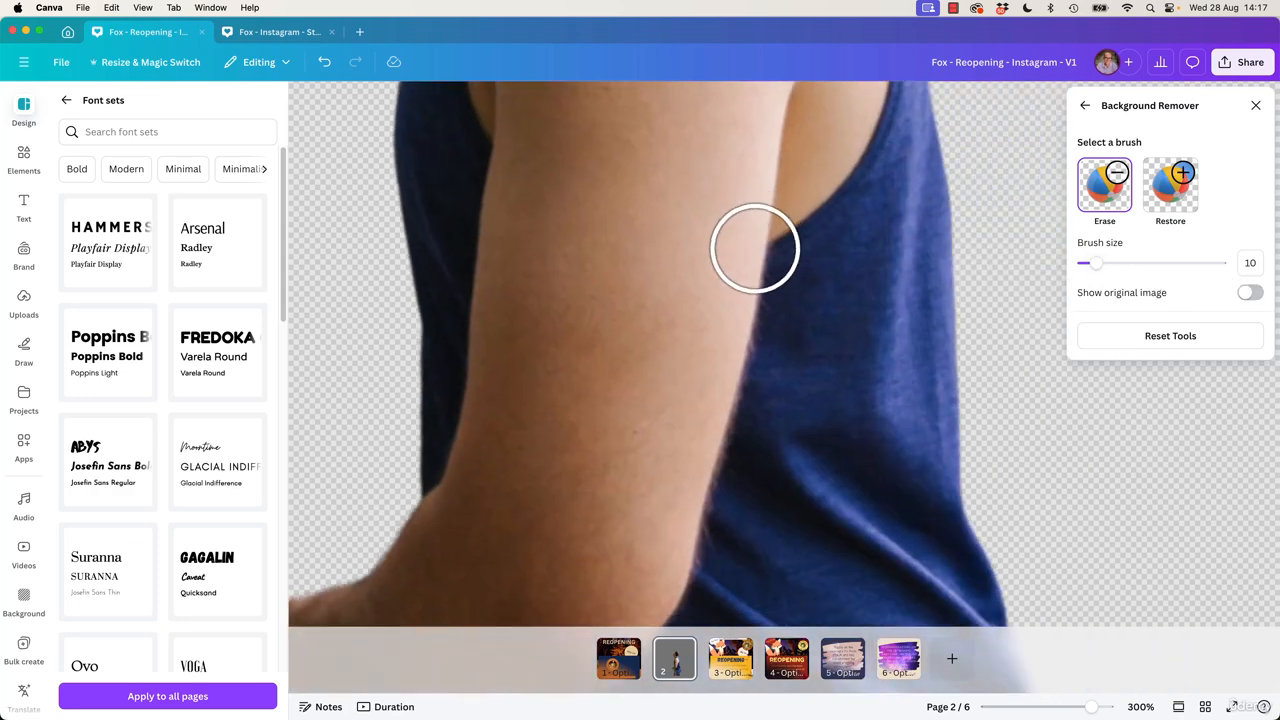
{"action": "scroll", "coordinate": [755, 248], "scroll_direction": "down", "scroll_amount": 10}
{"action": "scroll", "coordinate": [823, 314], "scroll_direction": "left", "scroll_amount": 2}
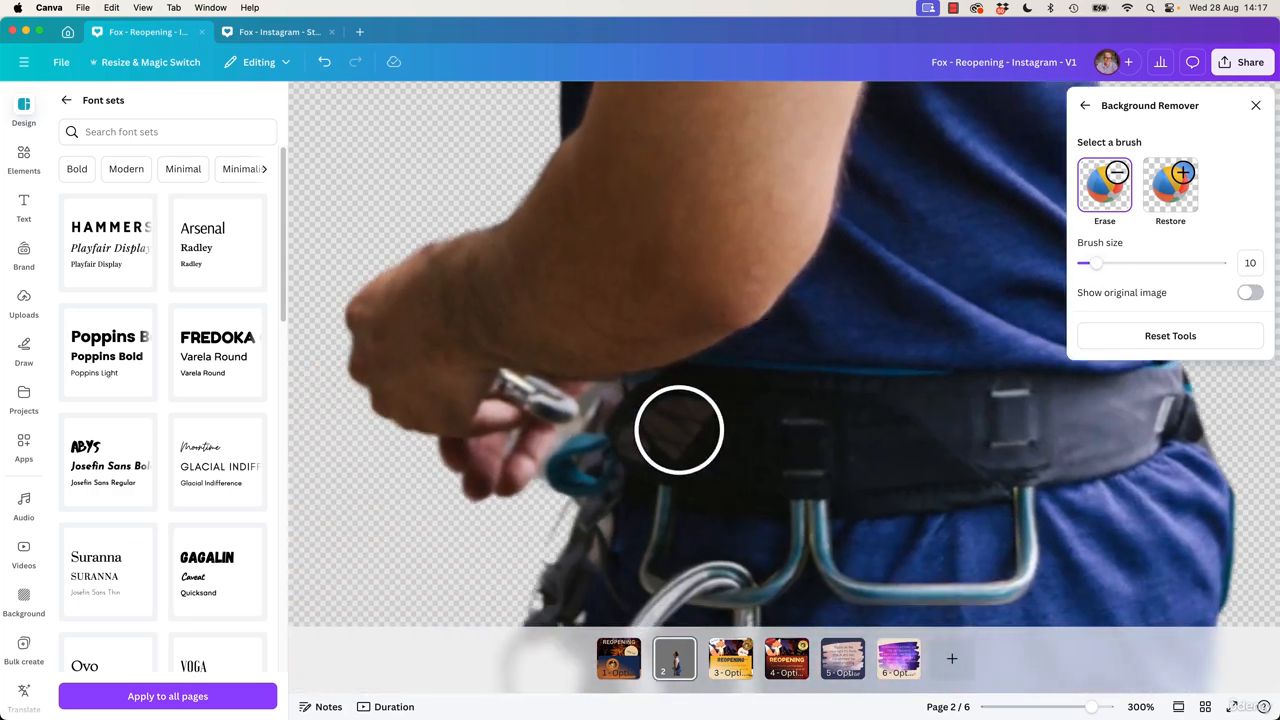
{"action": "scroll", "coordinate": [679, 430], "scroll_direction": "down", "scroll_amount": 5}
{"action": "scroll", "coordinate": [720, 388], "scroll_direction": "left", "scroll_amount": 2}
Step: Restore the harness gear just below the climber's hand with the size 10 Restore brush, undoing and repainting the first stroke
{"action": "left_click", "coordinate": [1170, 186]}
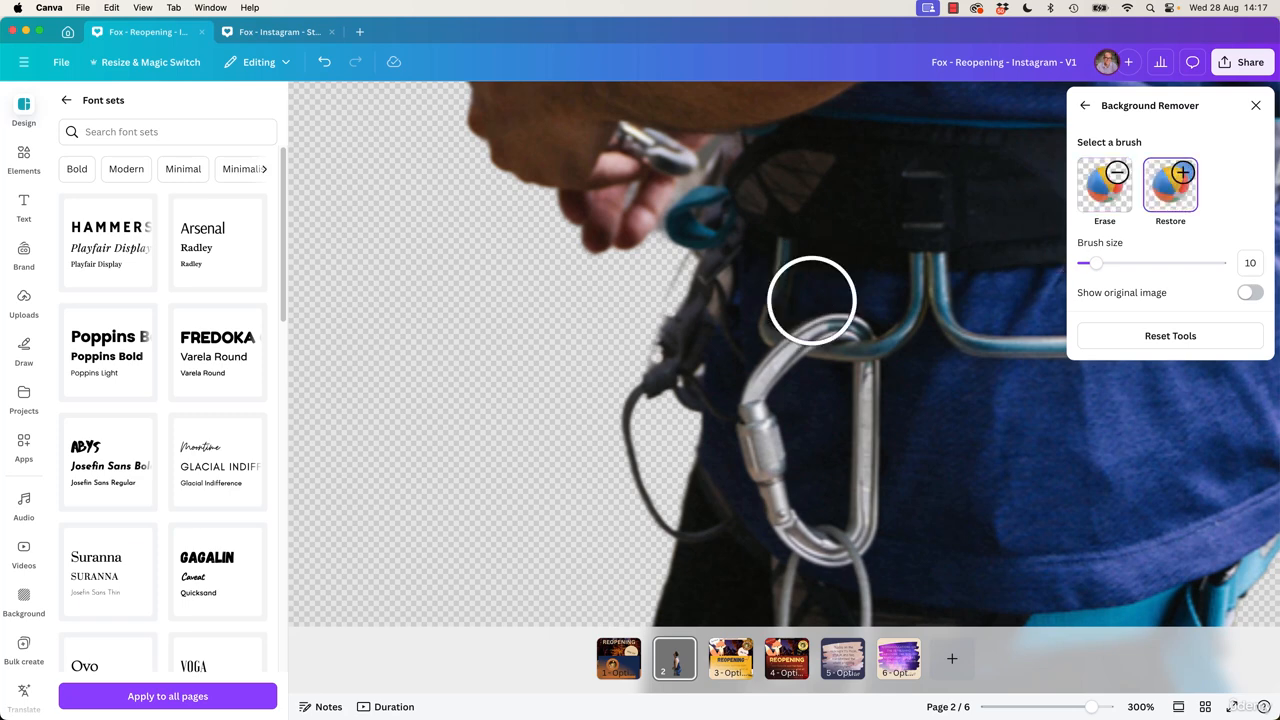
{"action": "left_click_drag", "start_coordinate": [717, 281], "coordinate": [692, 338]}
{"action": "key", "text": "super+z"}
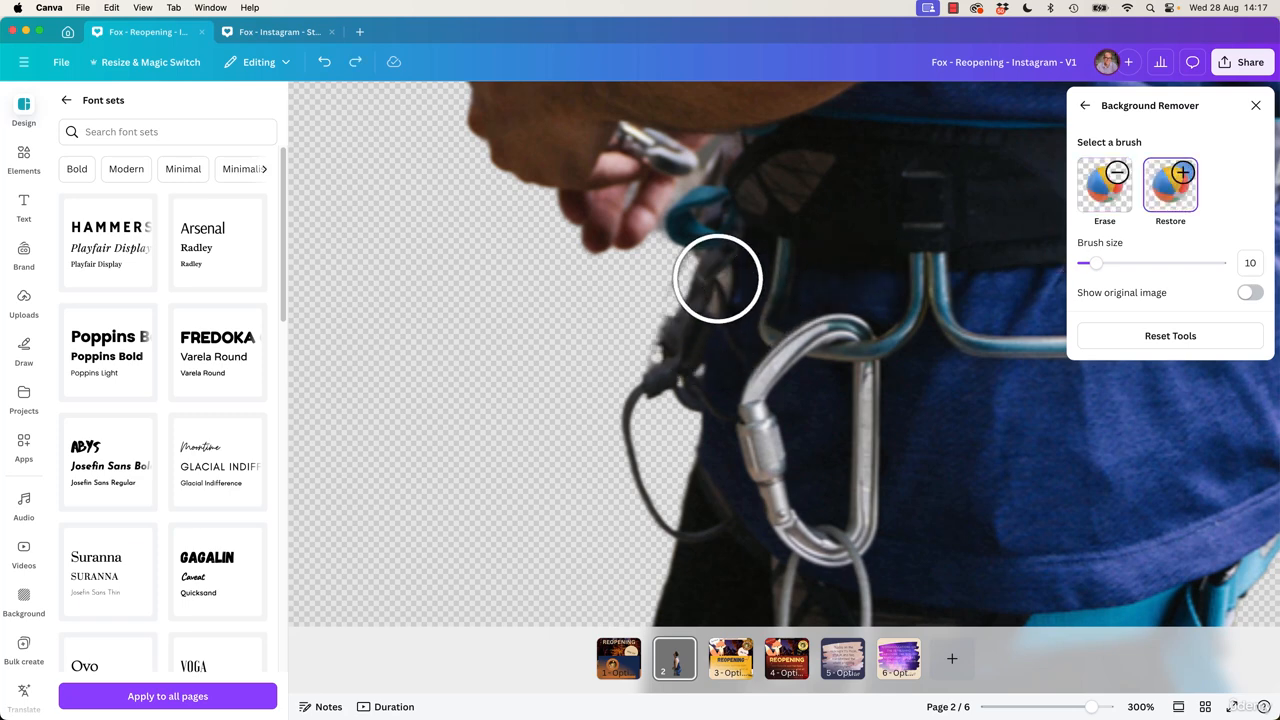
{"action": "left_click_drag", "start_coordinate": [729, 263], "coordinate": [711, 313]}
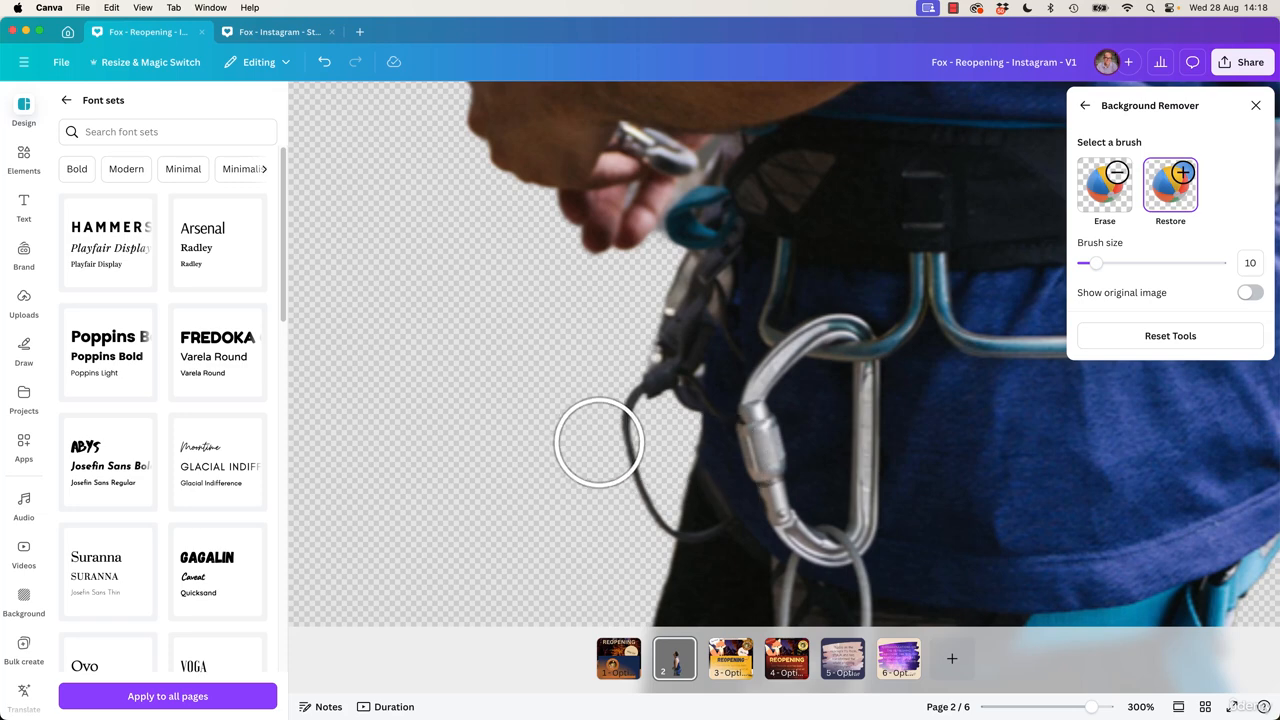
Step: Erase the thin cord loop hanging from the climber's harness with the size 10 brush and close the Background Remover
{"action": "left_click", "coordinate": [1105, 190]}
{"action": "mouse_move", "coordinate": [546, 551]}
{"action": "left_mouse_down"}
{"action": "mouse_move", "coordinate": [616, 450]}
{"action": "mouse_move", "coordinate": [603, 400]}
{"action": "mouse_move", "coordinate": [597, 515]}
{"action": "mouse_move", "coordinate": [629, 531]}
{"action": "left_mouse_up"}
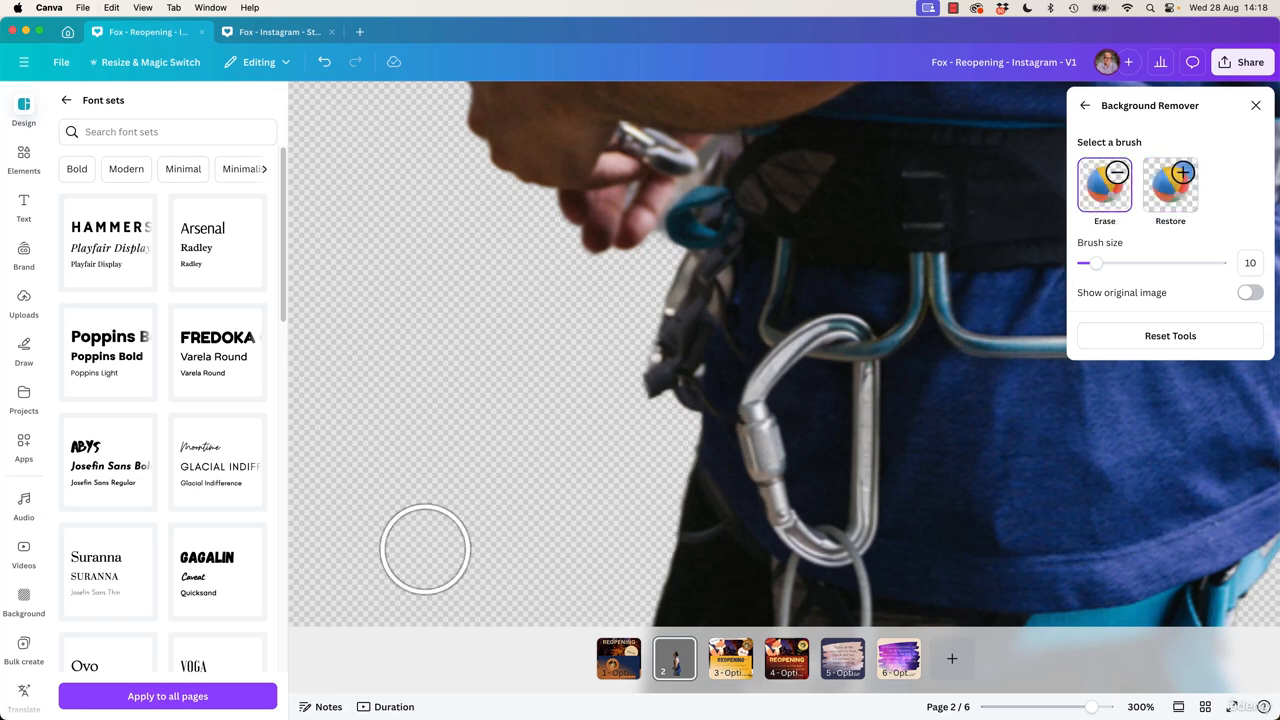
{"action": "left_click", "coordinate": [1256, 105]}
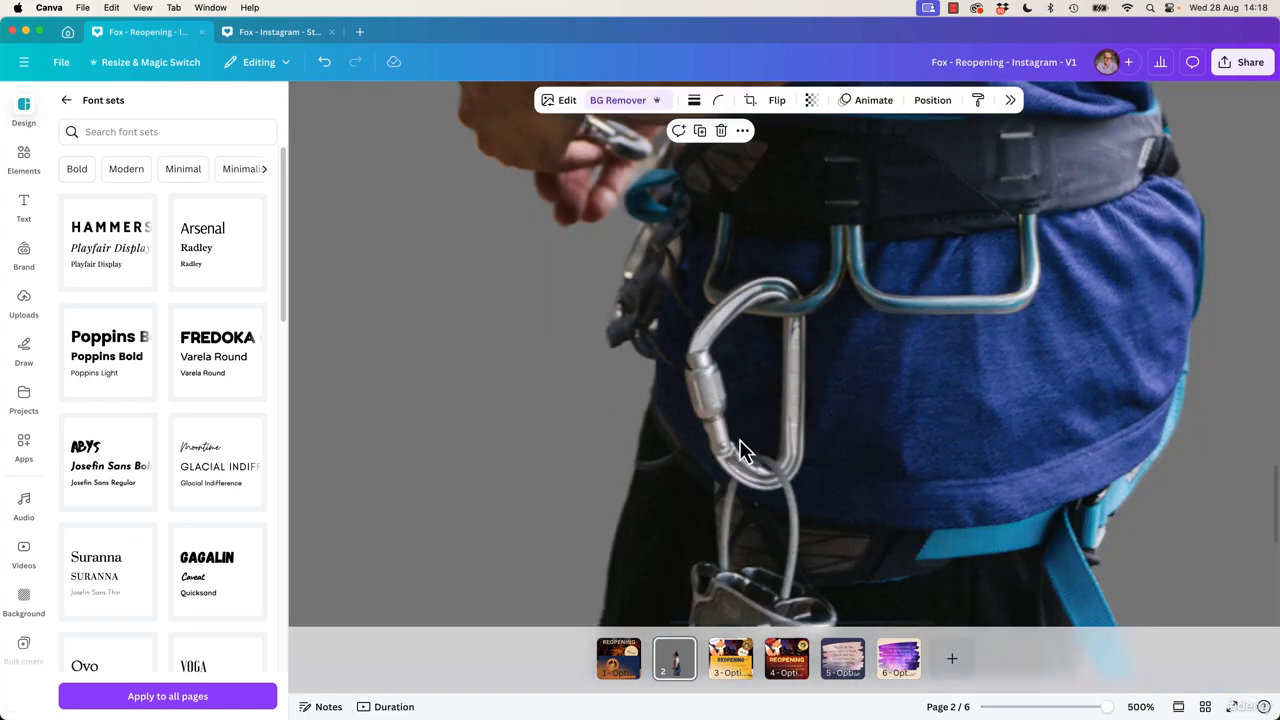
Step: Enlarge the climber cut-out until its frame reaches the right and bottom edges of the page and extends past the top
{"action": "key", "text": "super+minus"}
{"action": "key", "text": "super+minus"}
{"action": "key", "text": "super+minus"}
{"action": "key", "text": "super+minus"}
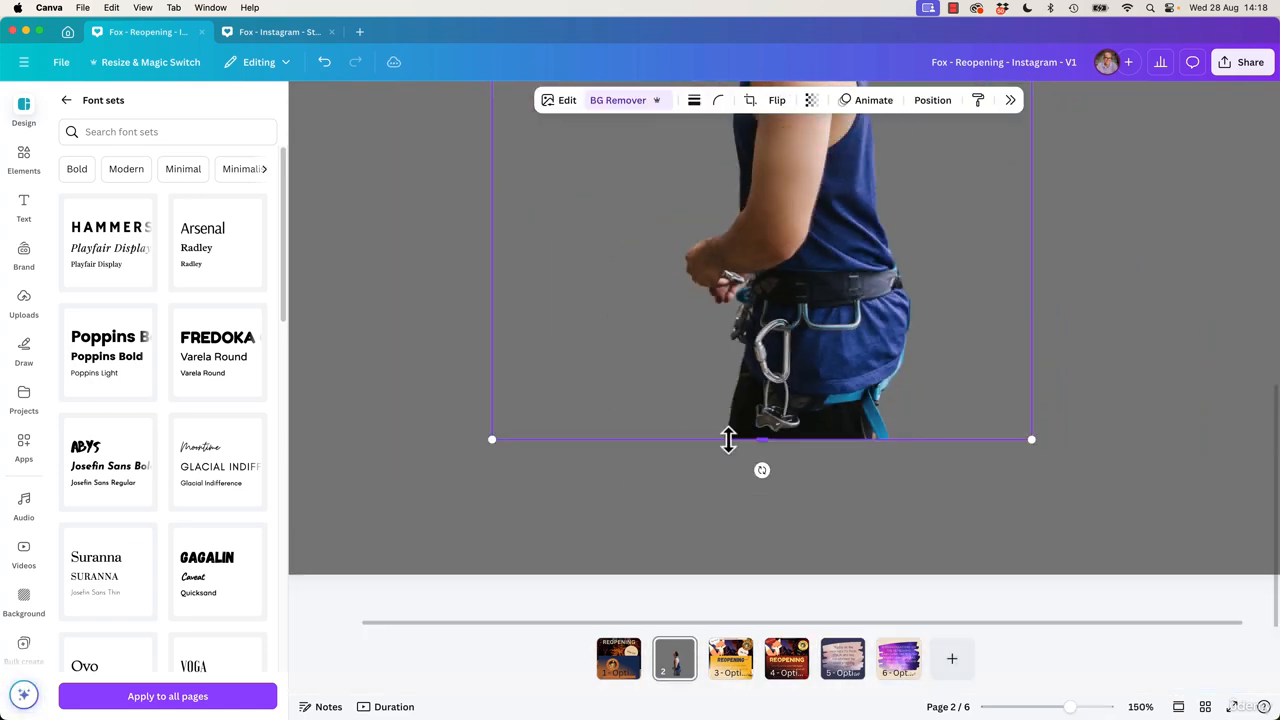
{"action": "key", "text": "super+alt+0"}
{"action": "left_click_drag", "start_coordinate": [1090, 205], "coordinate": [1077, 357]}
{"action": "left_click", "coordinate": [1075, 378]}
{"action": "left_click", "coordinate": [813, 519]}
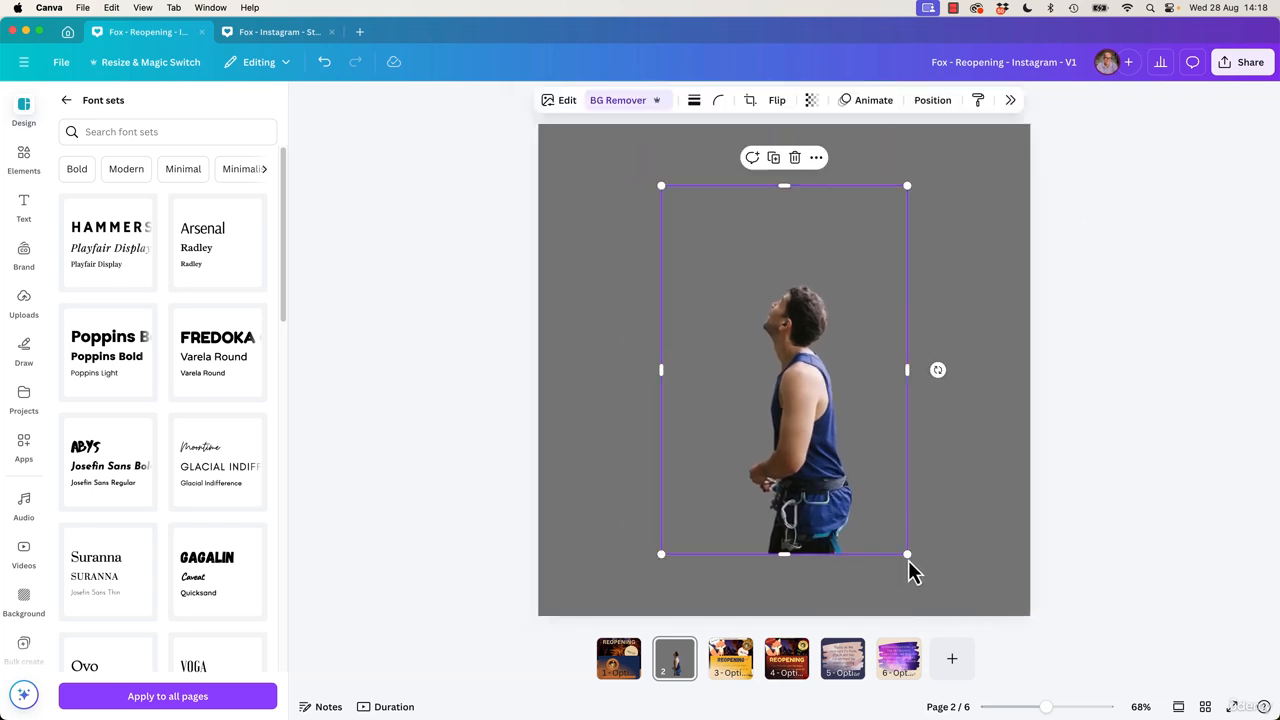
{"action": "left_click_drag", "start_coordinate": [907, 555], "coordinate": [968, 608]}
{"action": "left_click", "coordinate": [484, 396]}
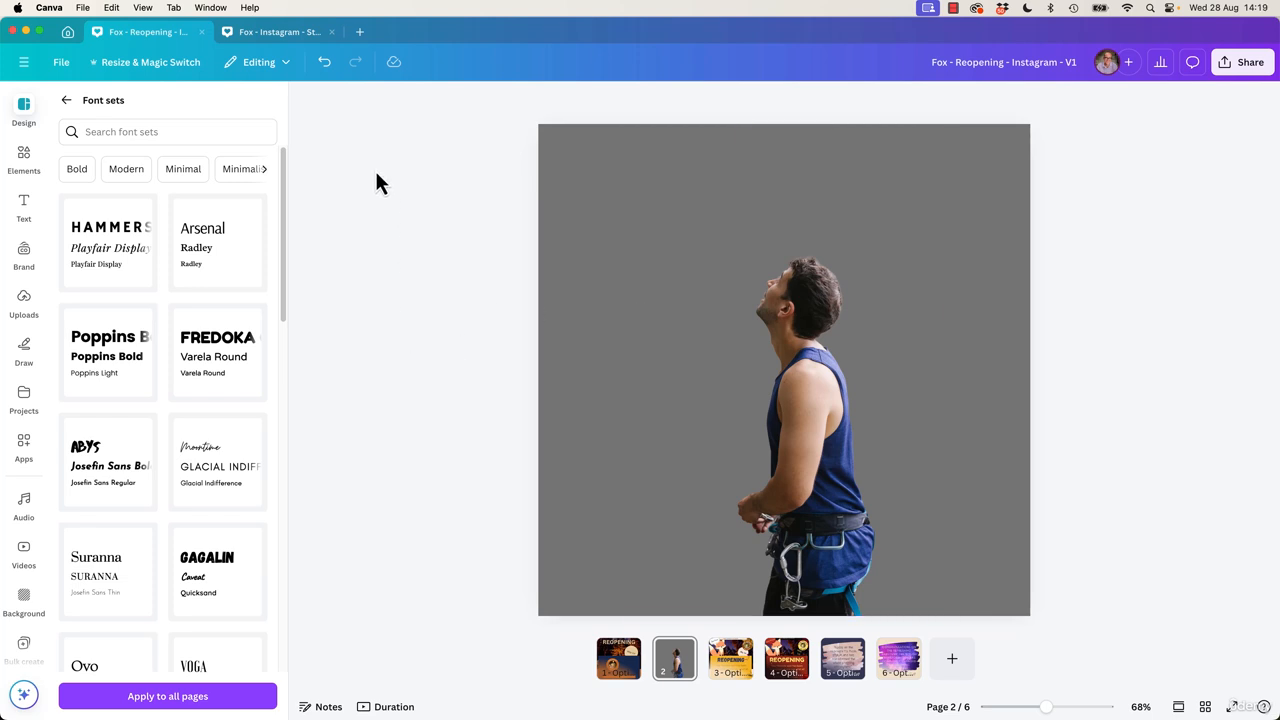
{"action": "left_click", "coordinate": [815, 284]}
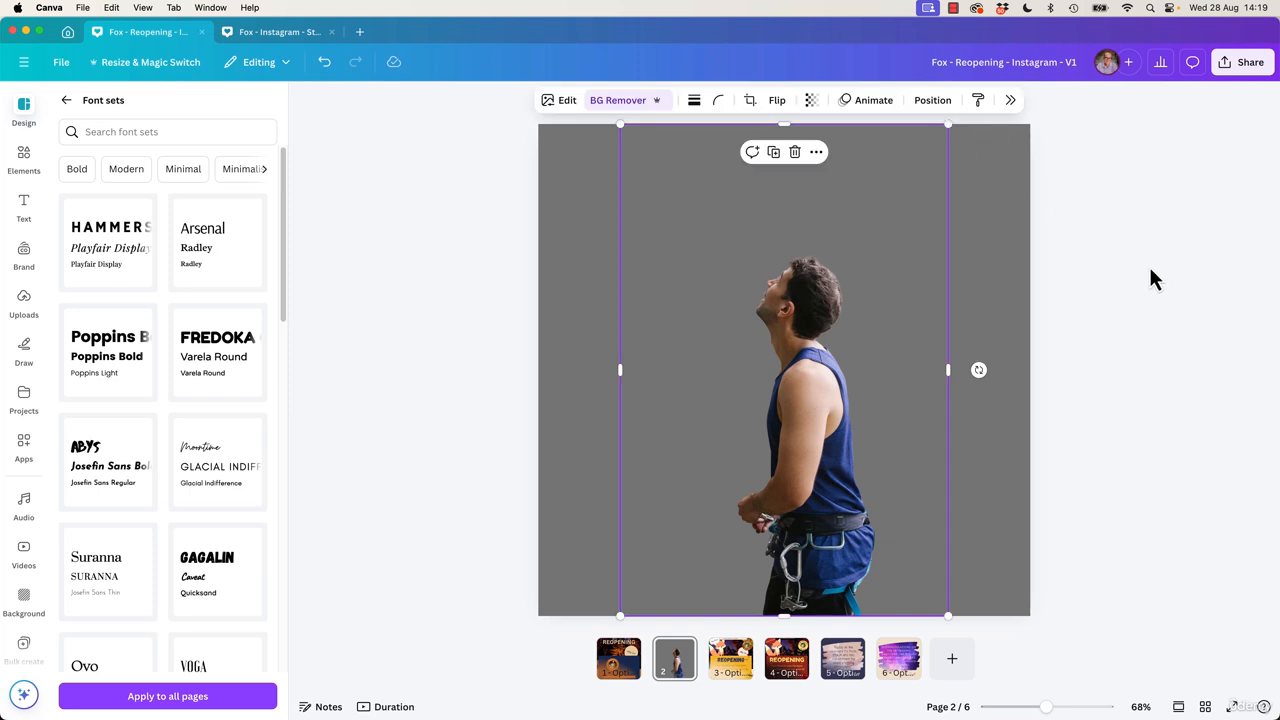
{"action": "left_click_drag", "start_coordinate": [949, 125], "coordinate": [1031, 90]}
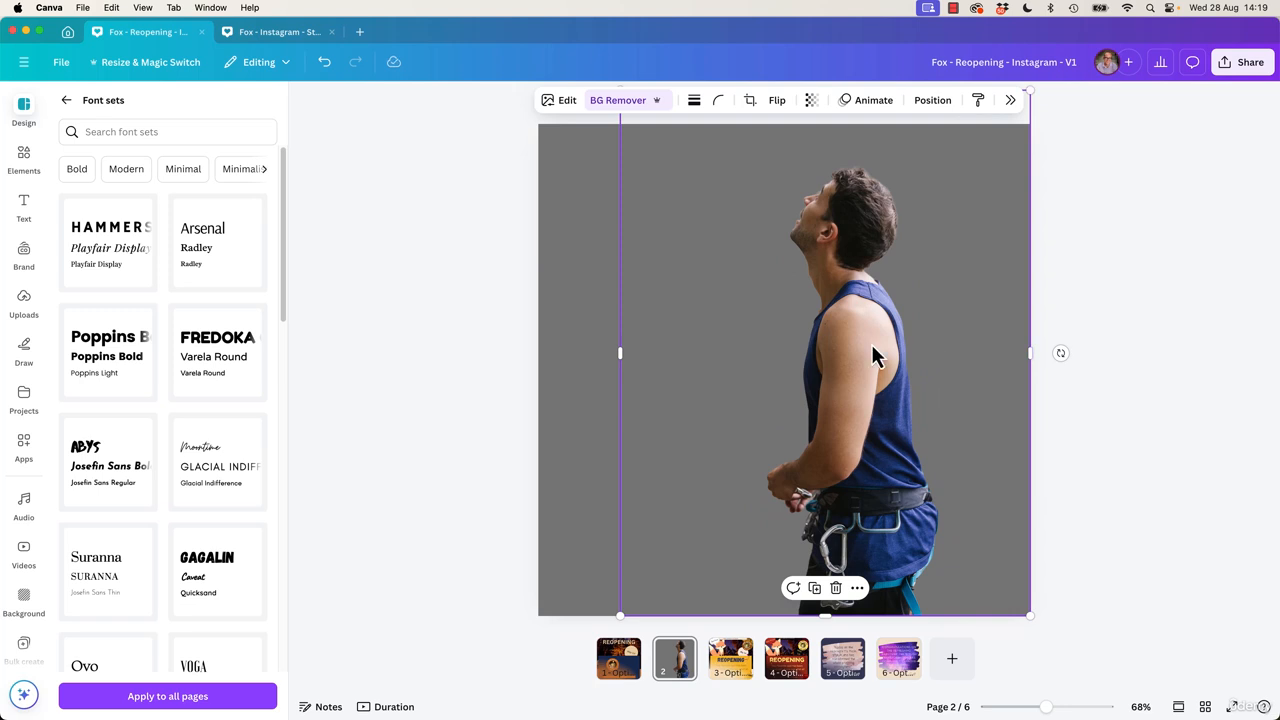
Step: Flip the climber image horizontally and move it toward the right side of the page
{"action": "left_click", "coordinate": [777, 100]}
{"action": "left_click", "coordinate": [786, 135]}
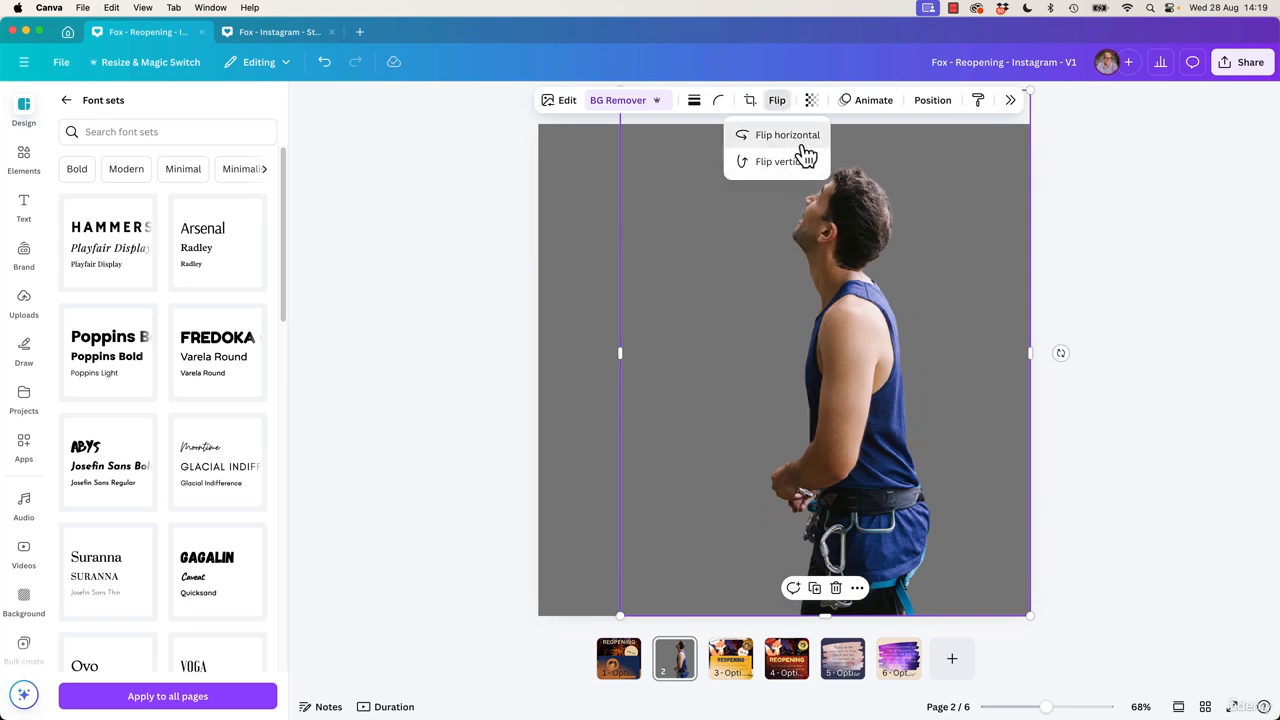
{"action": "left_click_drag", "start_coordinate": [813, 381], "coordinate": [905, 380]}
{"action": "left_click", "coordinate": [452, 384]}
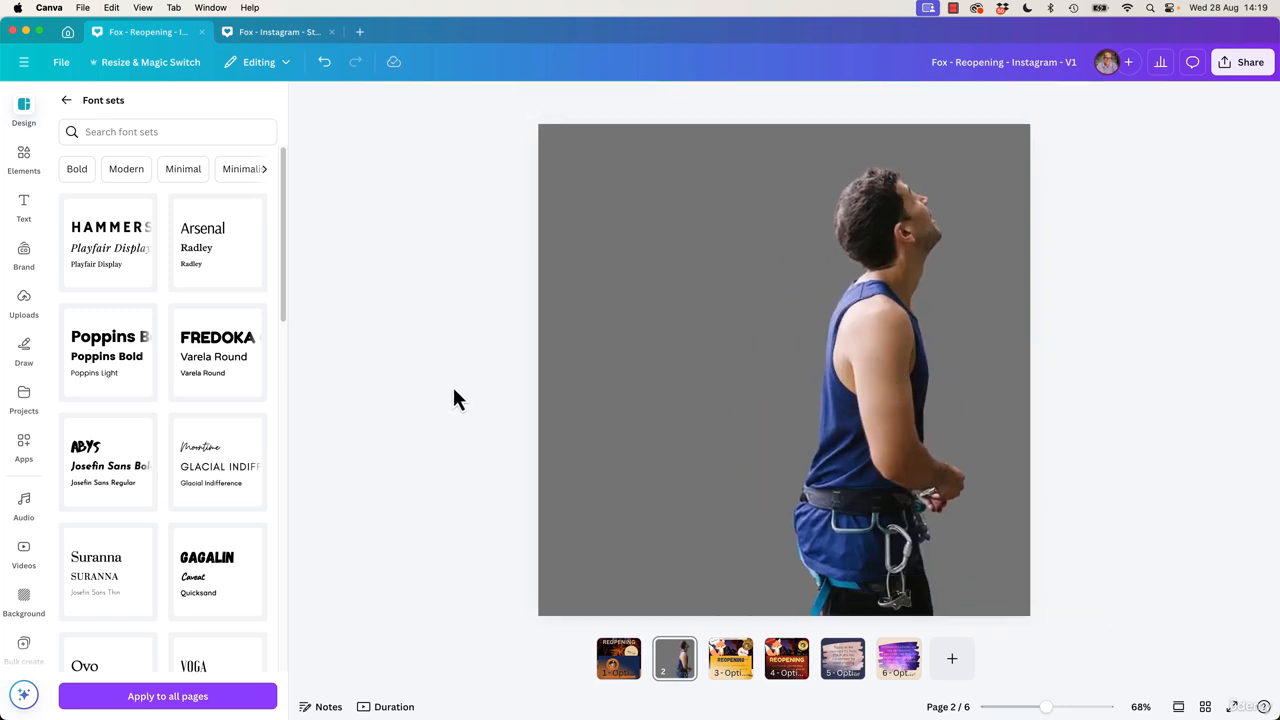
Step: Add a text box reading “NOT ALL THOSE, with an opening quotation mark, to the page
{"action": "key", "text": "t"}
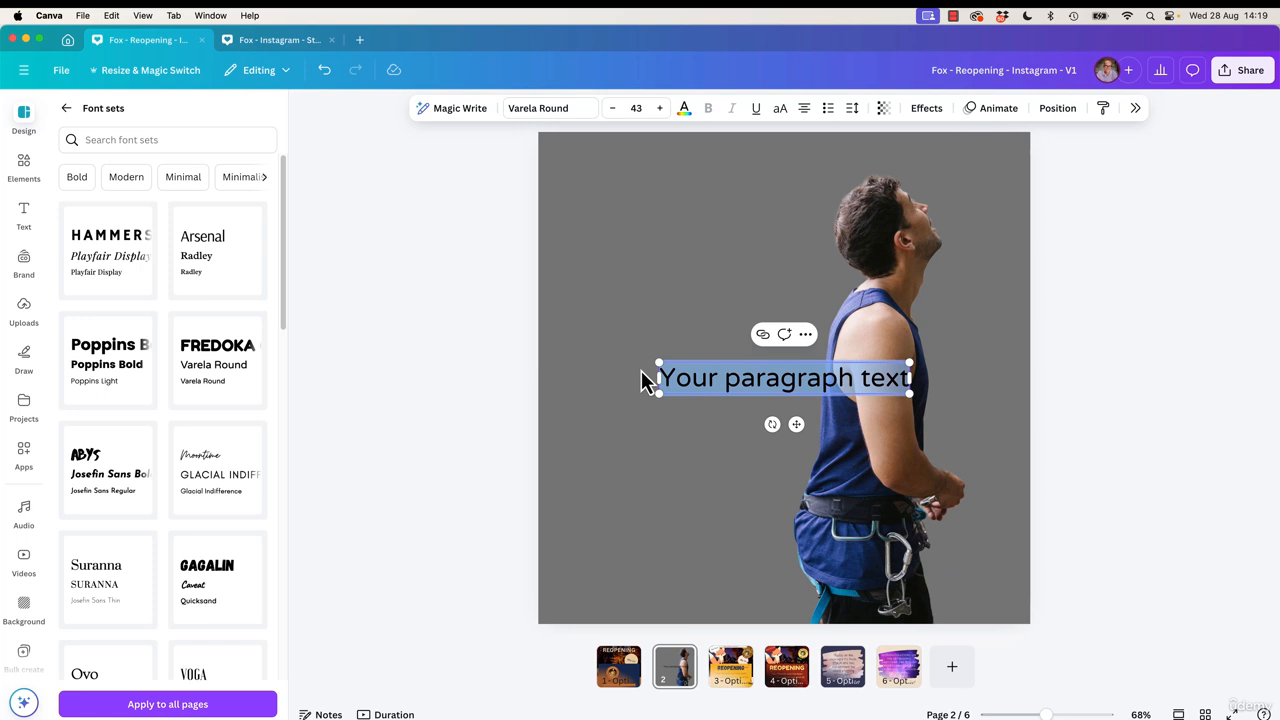
{"action": "type", "text": "\""}
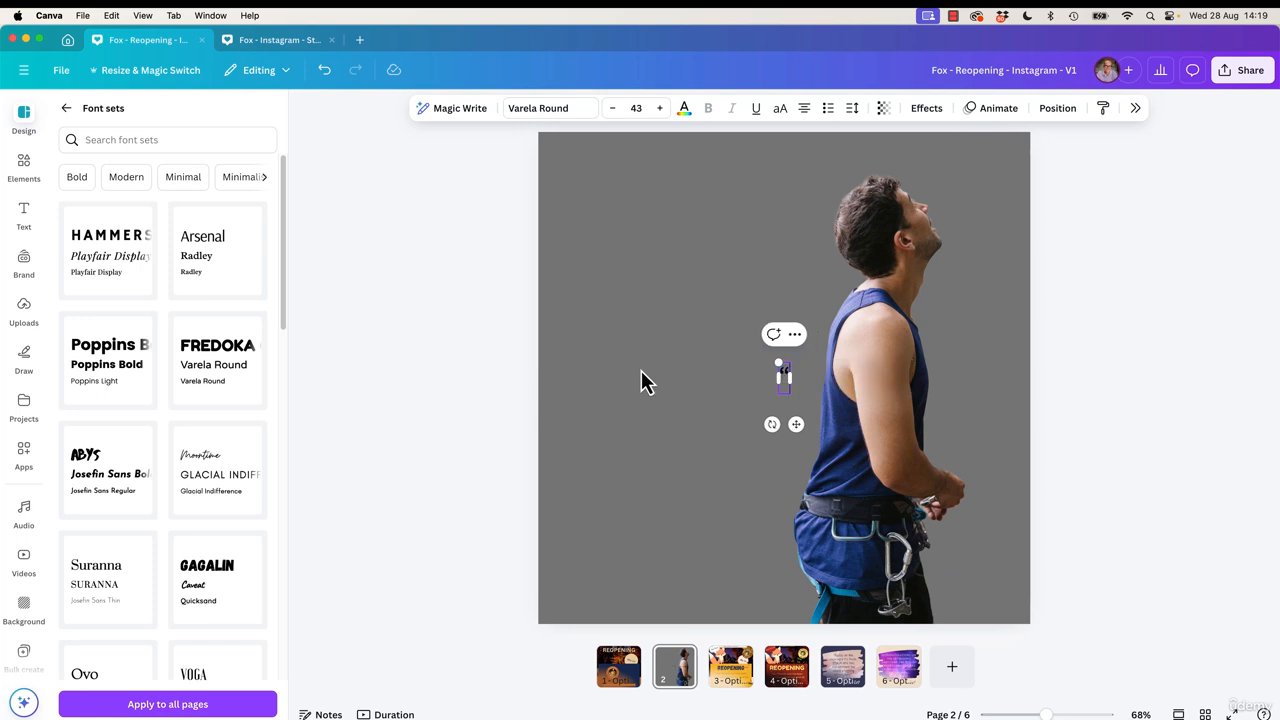
{"action": "type", "text": "Na"}
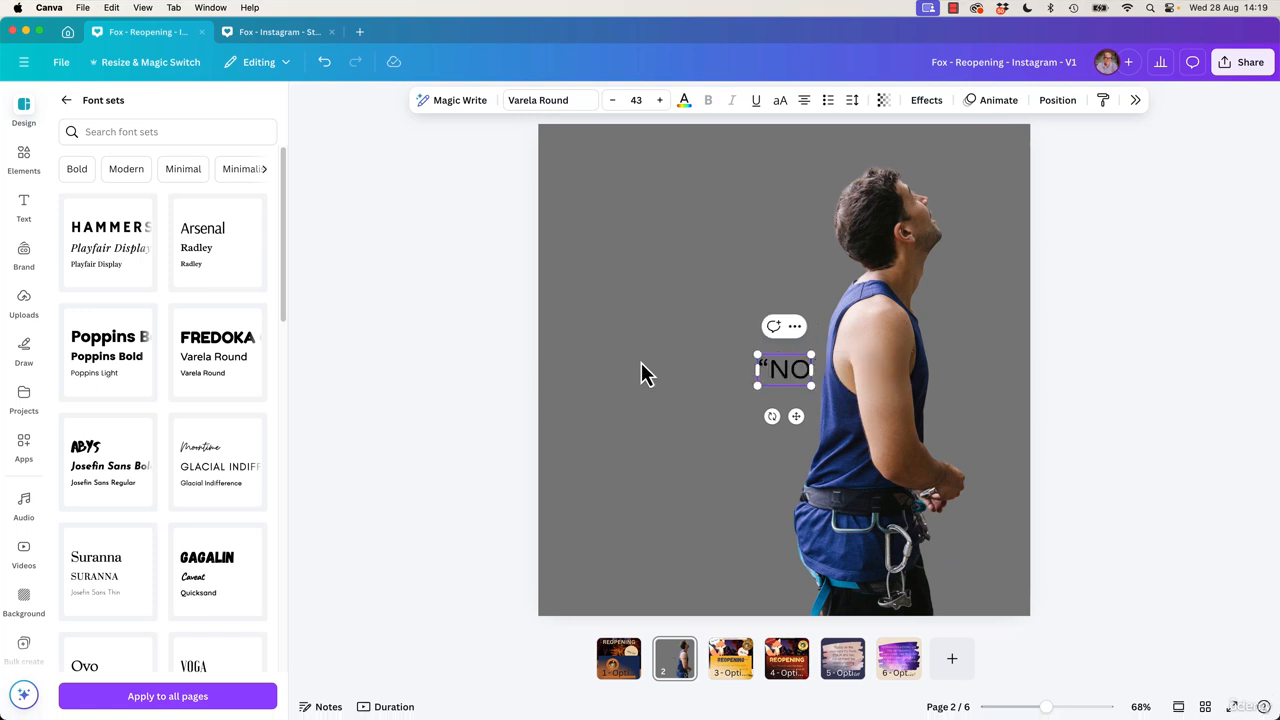
{"action": "key", "text": "BackSpace"}
{"action": "type", "text": "OT"}
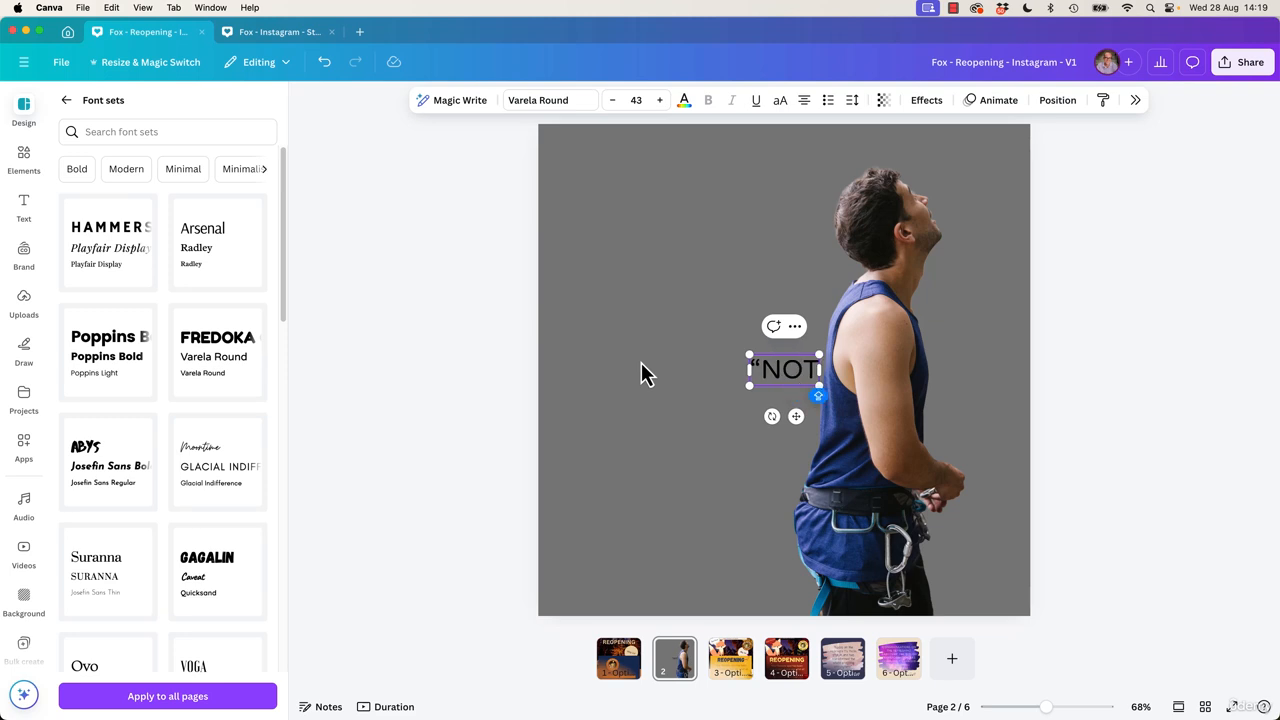
{"action": "type", "text": " ALL"}
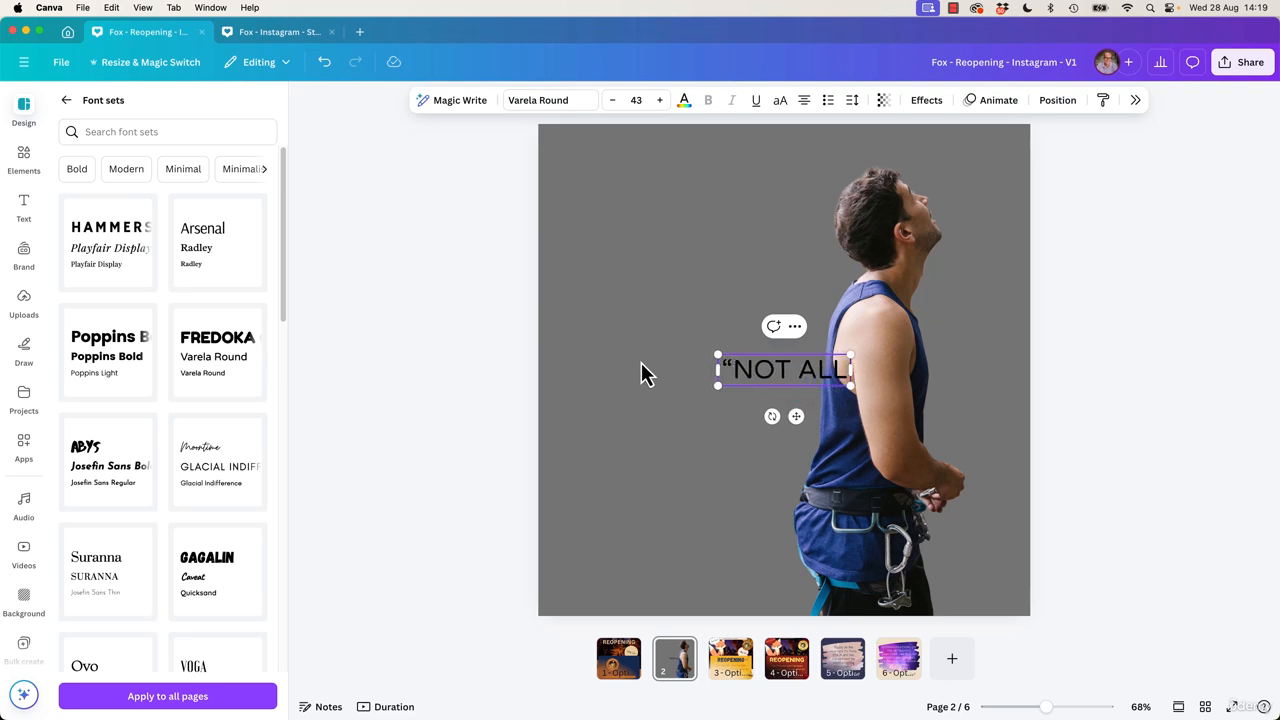
{"action": "type", "text": " THOSE"}
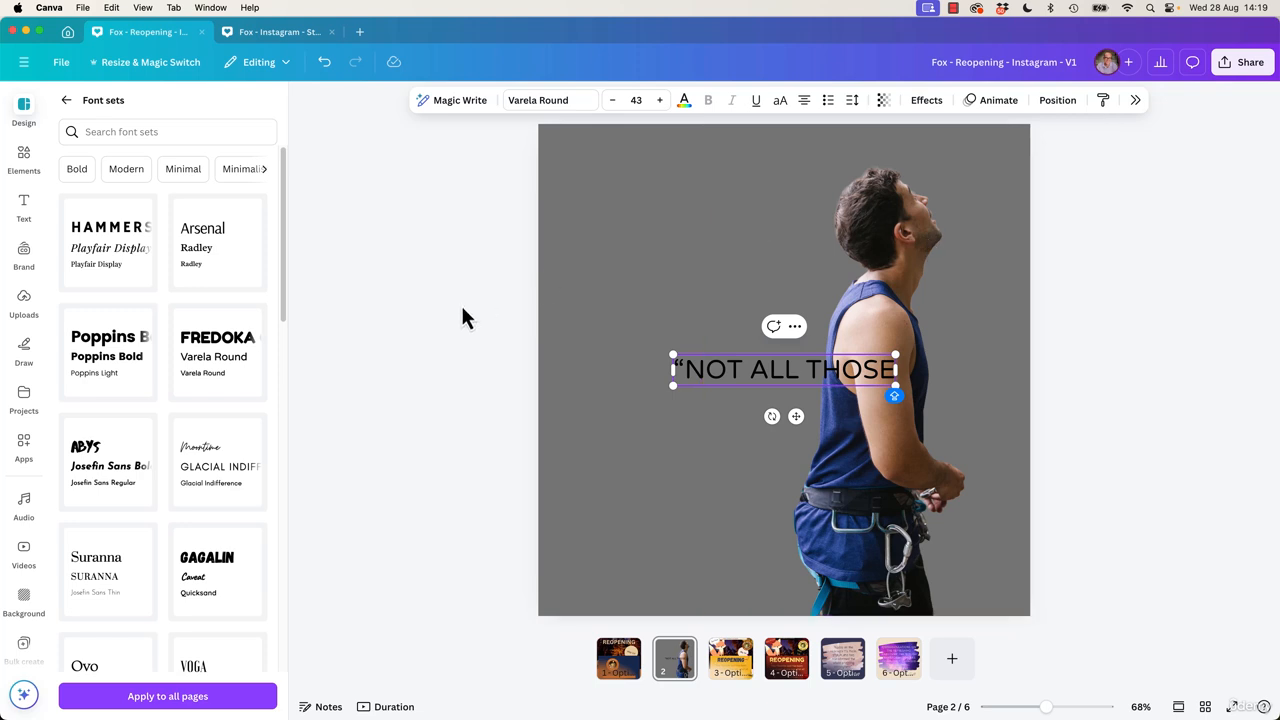
{"action": "left_click", "coordinate": [463, 314]}
Step: Move the quote text up to the level of the climber's head and set its font to Gagalin
{"action": "left_click", "coordinate": [871, 384]}
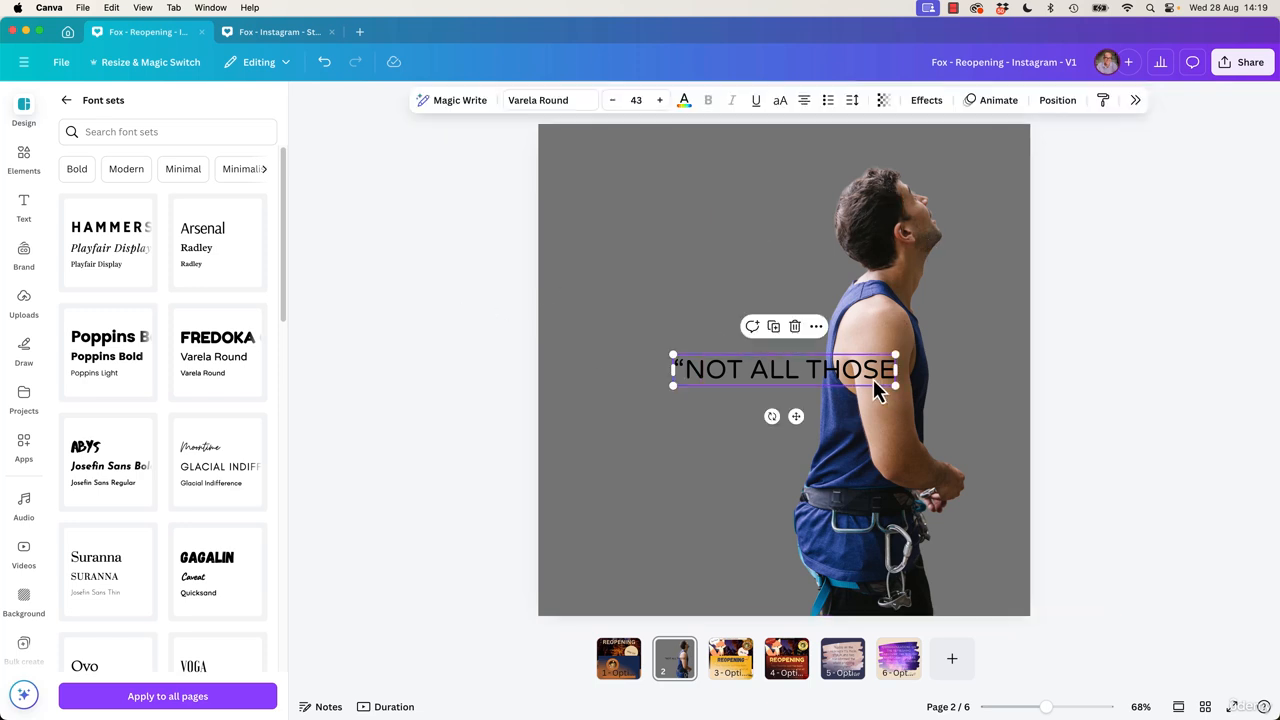
{"action": "left_click_drag", "start_coordinate": [849, 381], "coordinate": [806, 258]}
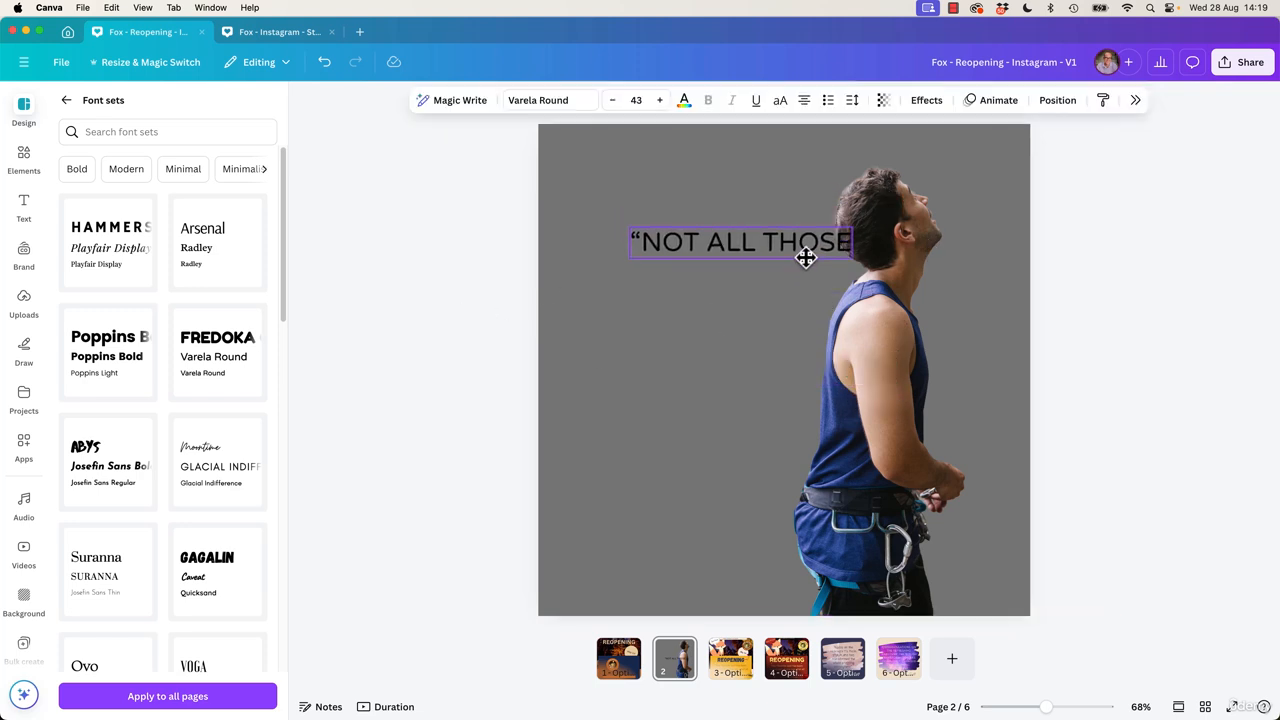
{"action": "left_click", "coordinate": [560, 102]}
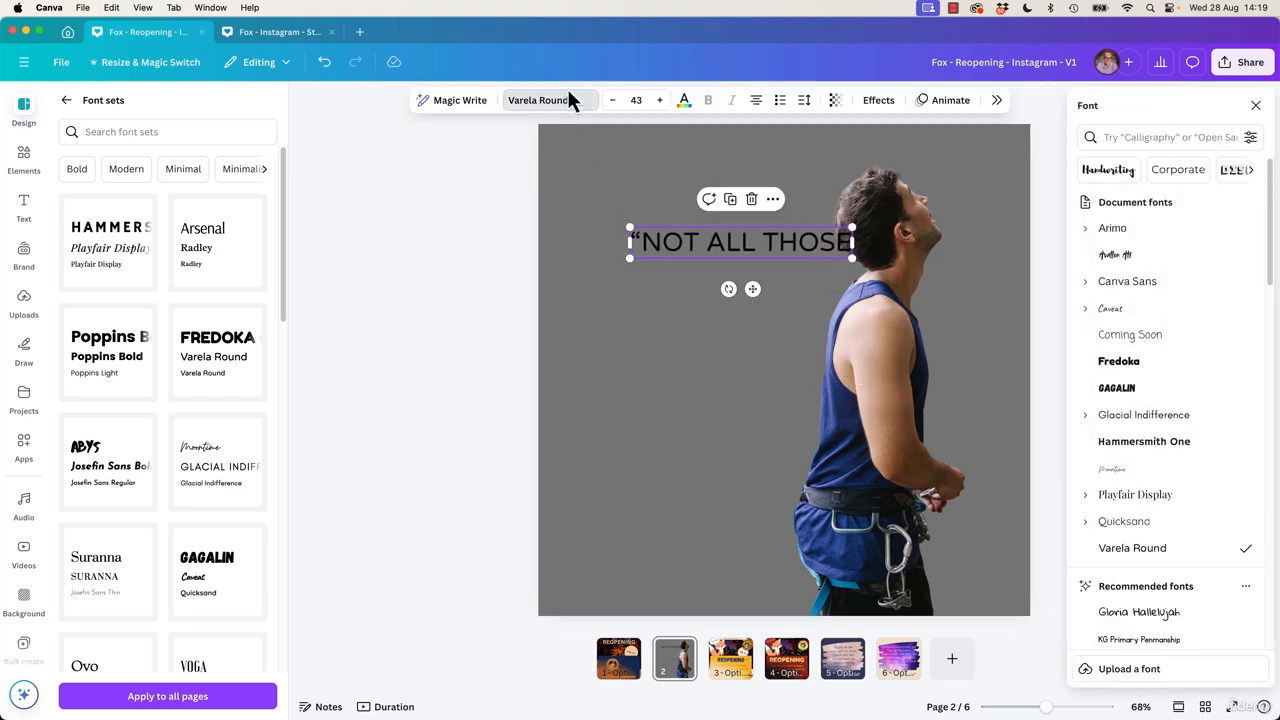
{"action": "left_click", "coordinate": [1135, 392]}
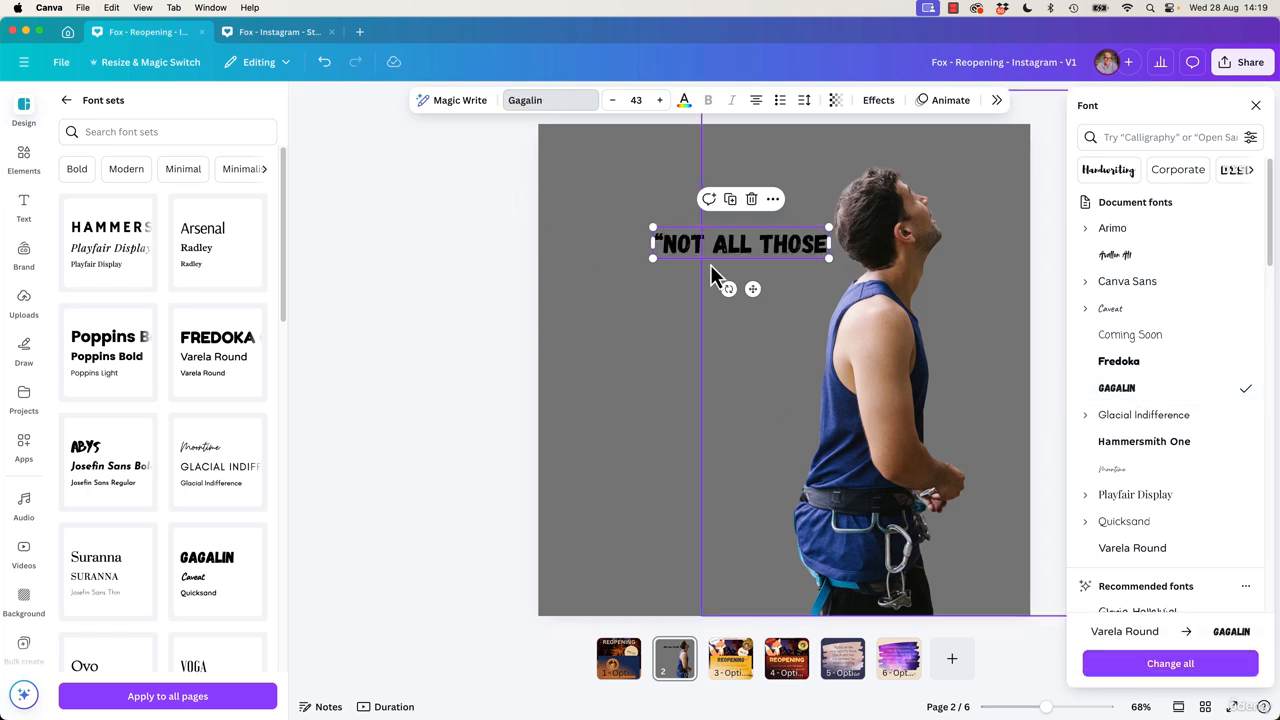
Step: Enlarge the quote text to about size 82.4 across the climber's head and colour it white
{"action": "left_click_drag", "start_coordinate": [652, 258], "coordinate": [491, 287]}
{"action": "left_click_drag", "start_coordinate": [700, 260], "coordinate": [802, 209]}
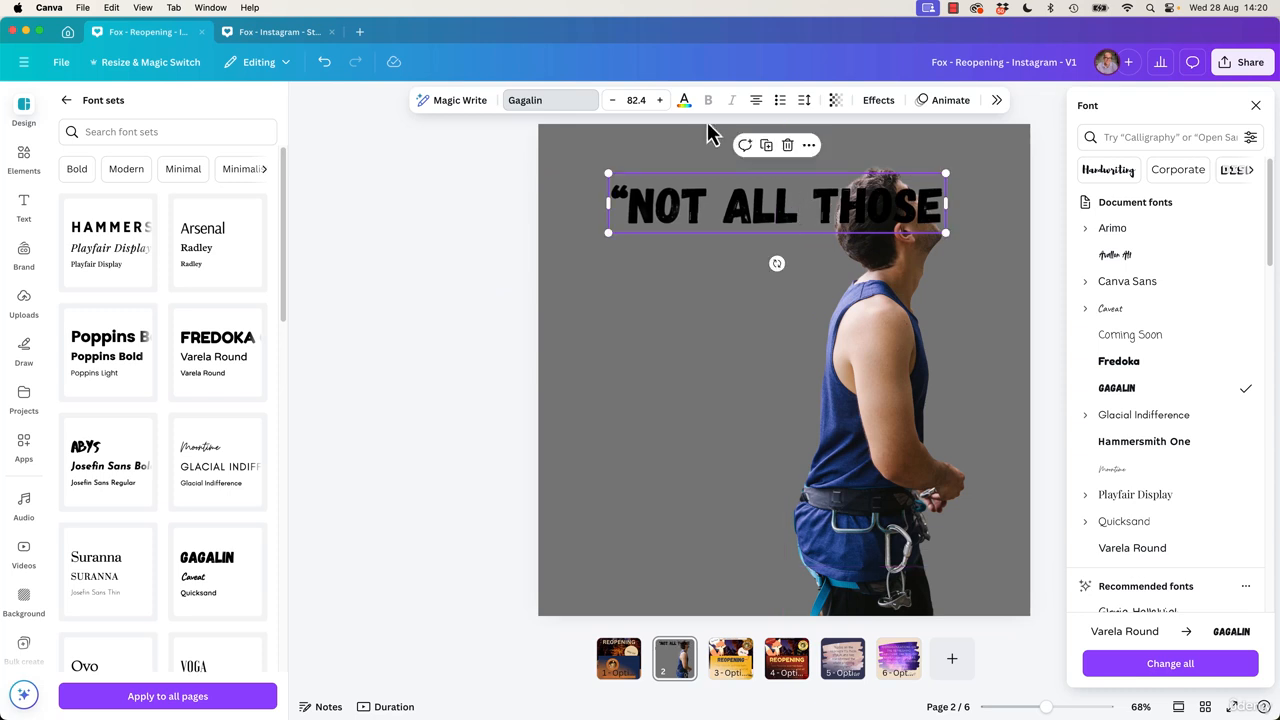
{"action": "left_click", "coordinate": [685, 103]}
{"action": "left_click", "coordinate": [1182, 326]}
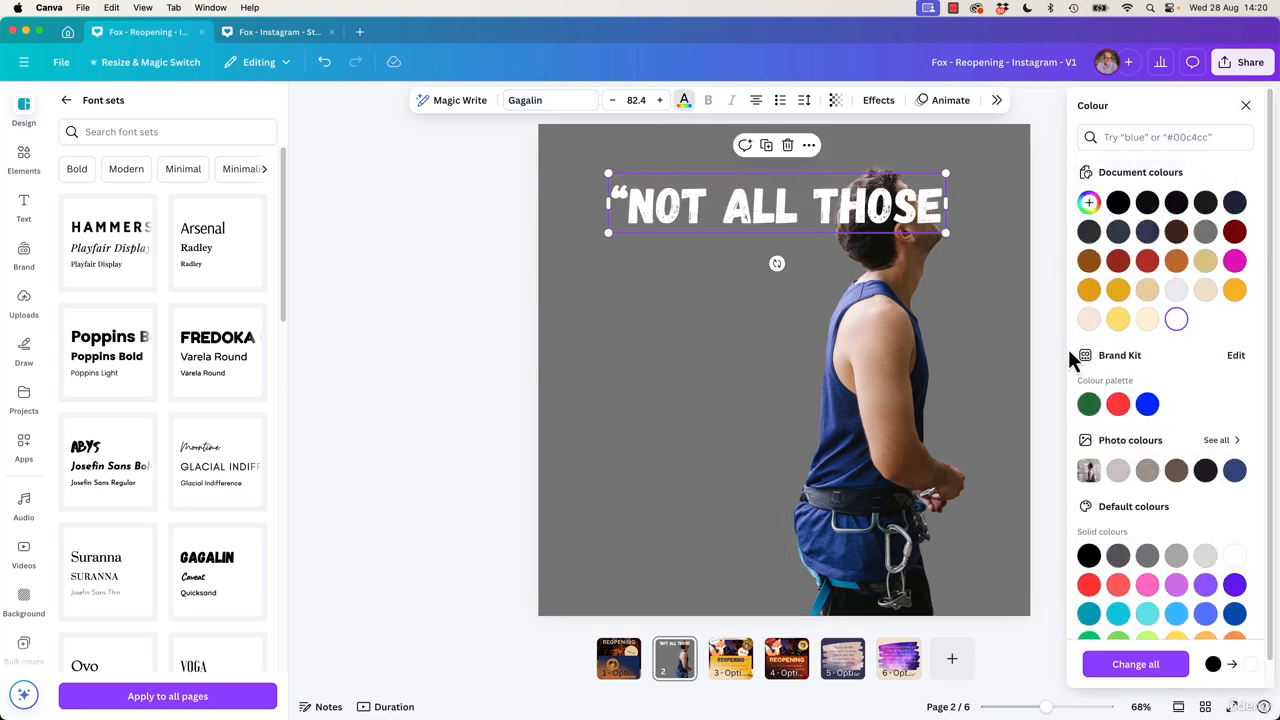
Step: Send the “NOT ALL THOSE line behind the climber and scale the climber down so his head overlaps the text's lower edge
{"action": "key", "text": "Escape"}
{"action": "left_click", "coordinate": [1154, 271]}
{"action": "left_click", "coordinate": [884, 218]}
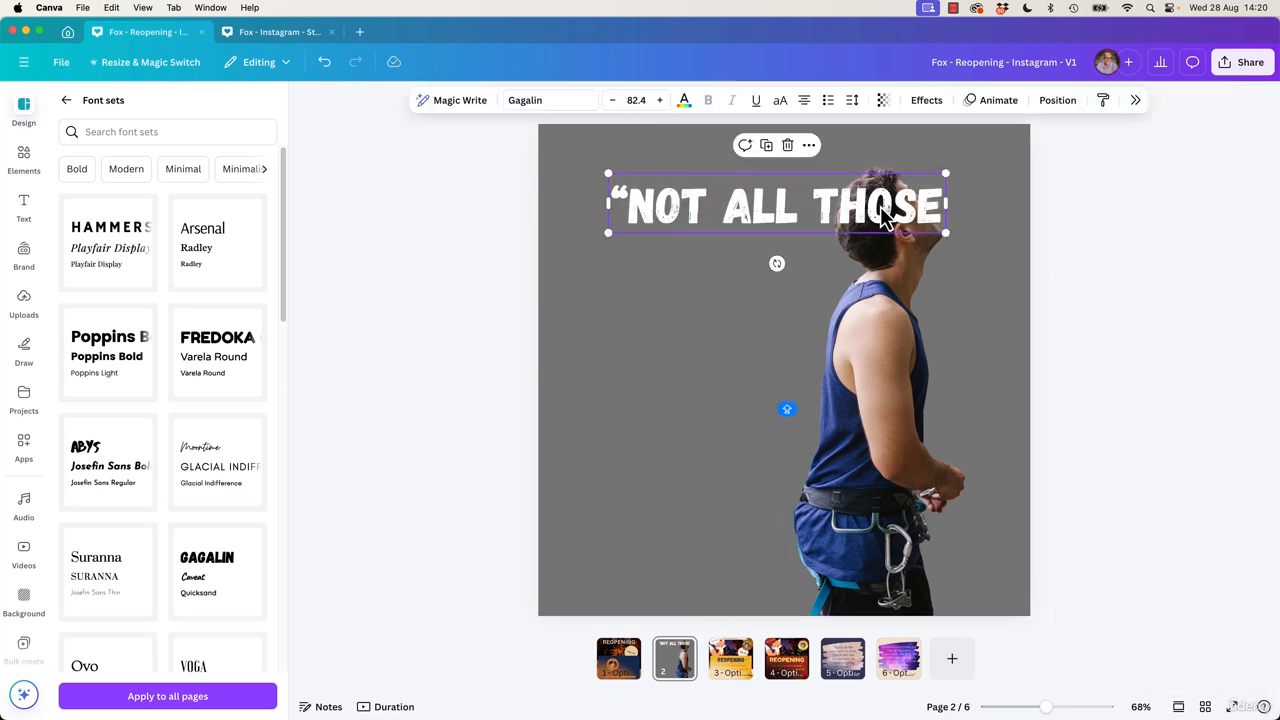
{"action": "left_click", "coordinate": [898, 377]}
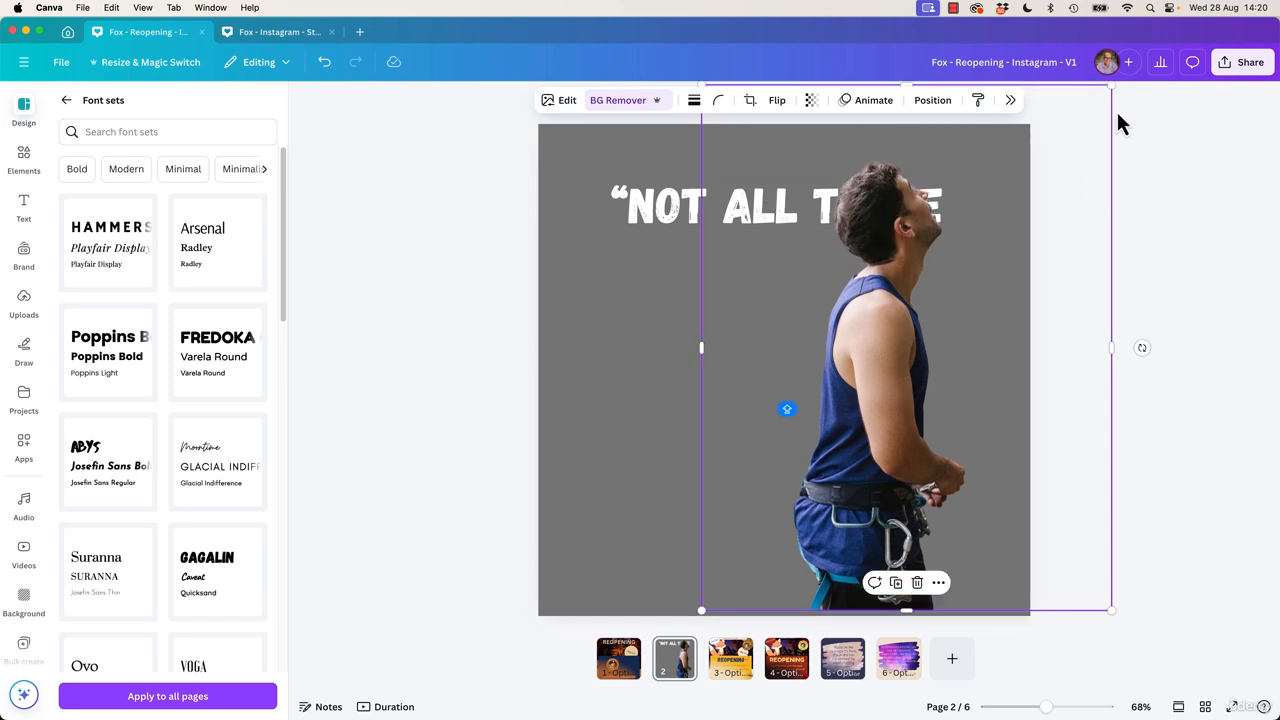
{"action": "left_click_drag", "start_coordinate": [1108, 88], "coordinate": [1085, 137]}
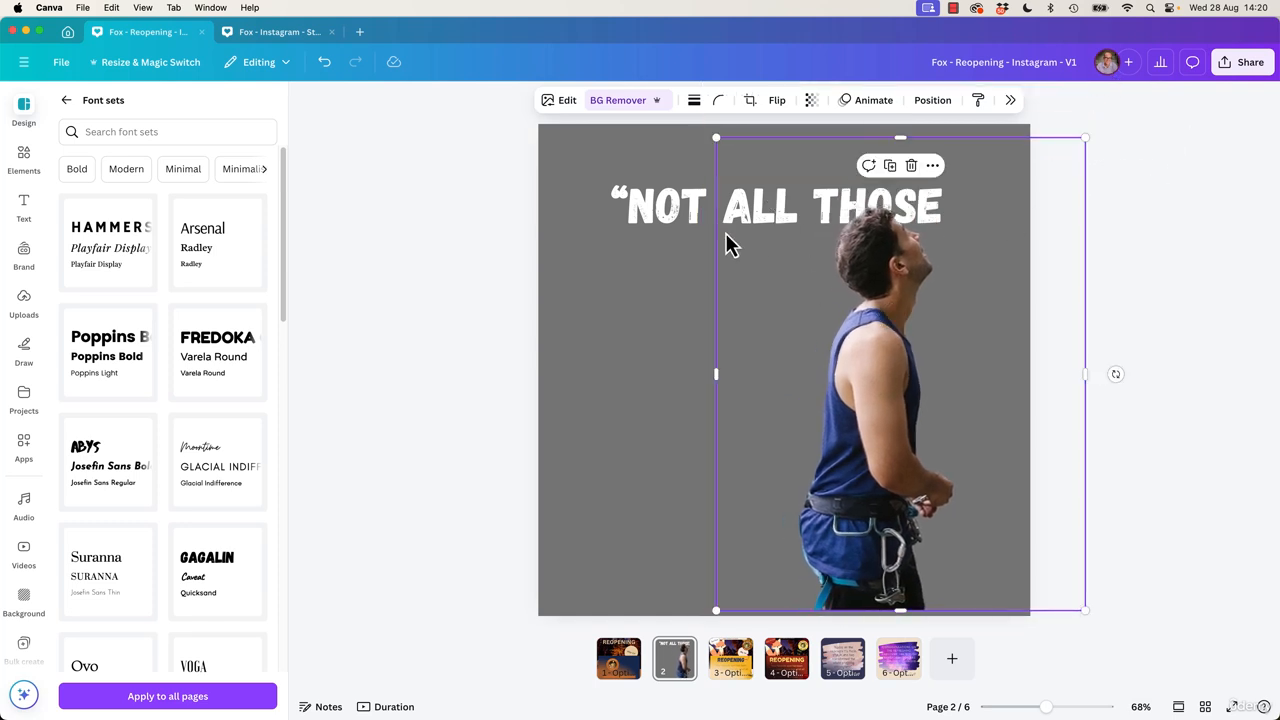
Step: Duplicate the first quote line below itself and change the copy's text to WHO WANDER
{"action": "left_click", "coordinate": [648, 215]}
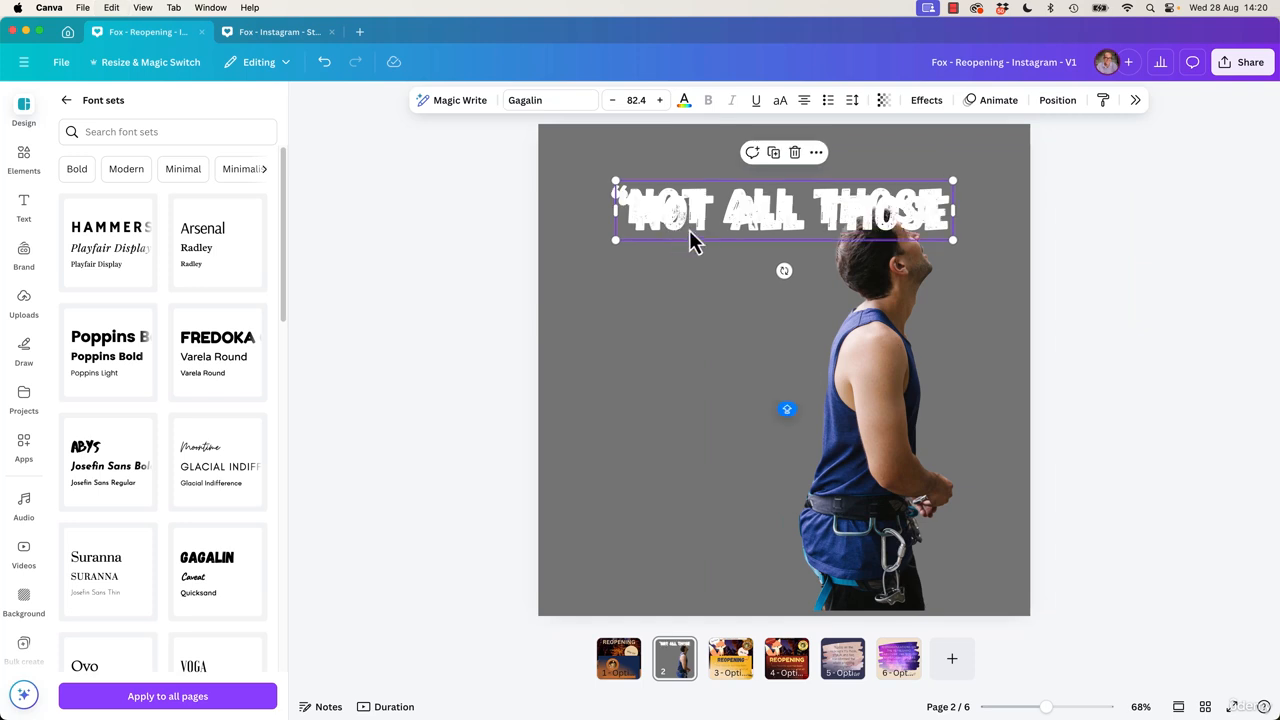
{"action": "left_click_drag", "start_coordinate": [691, 237], "coordinate": [686, 294]}
{"action": "double_click", "coordinate": [686, 294]}
{"action": "type", "text": "WHO WANDER"}
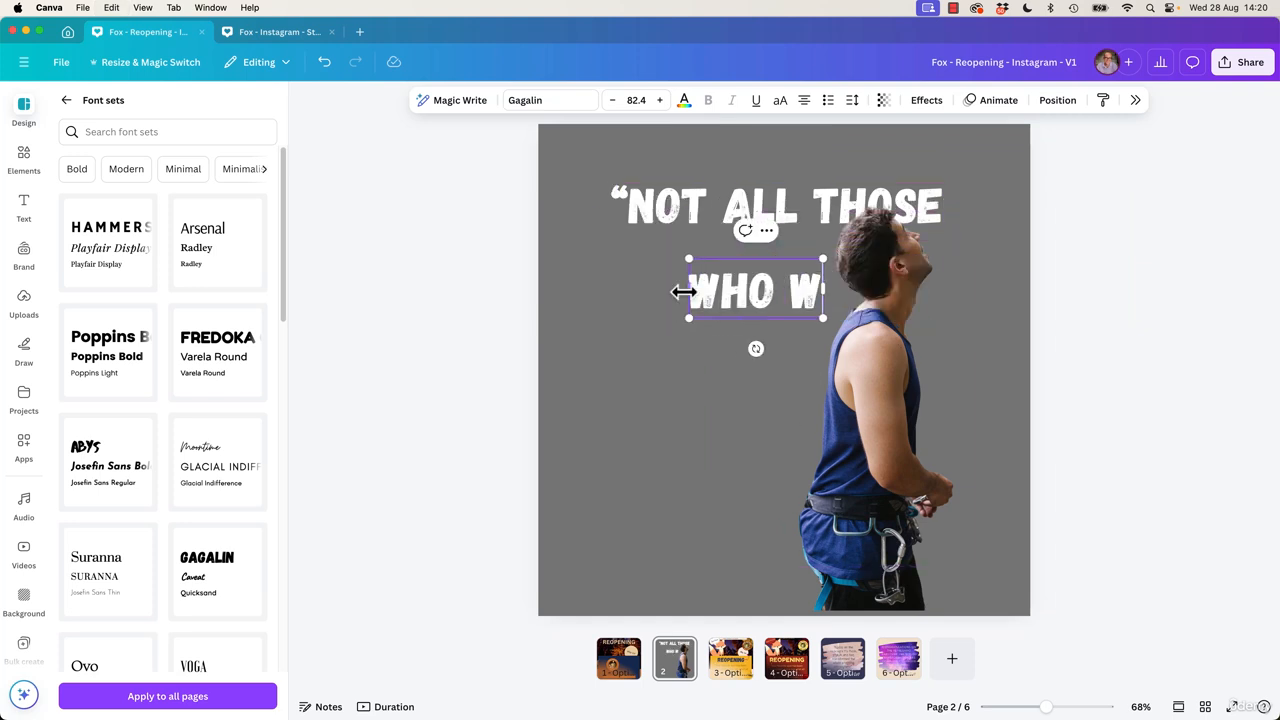
{"action": "left_click", "coordinate": [414, 418]}
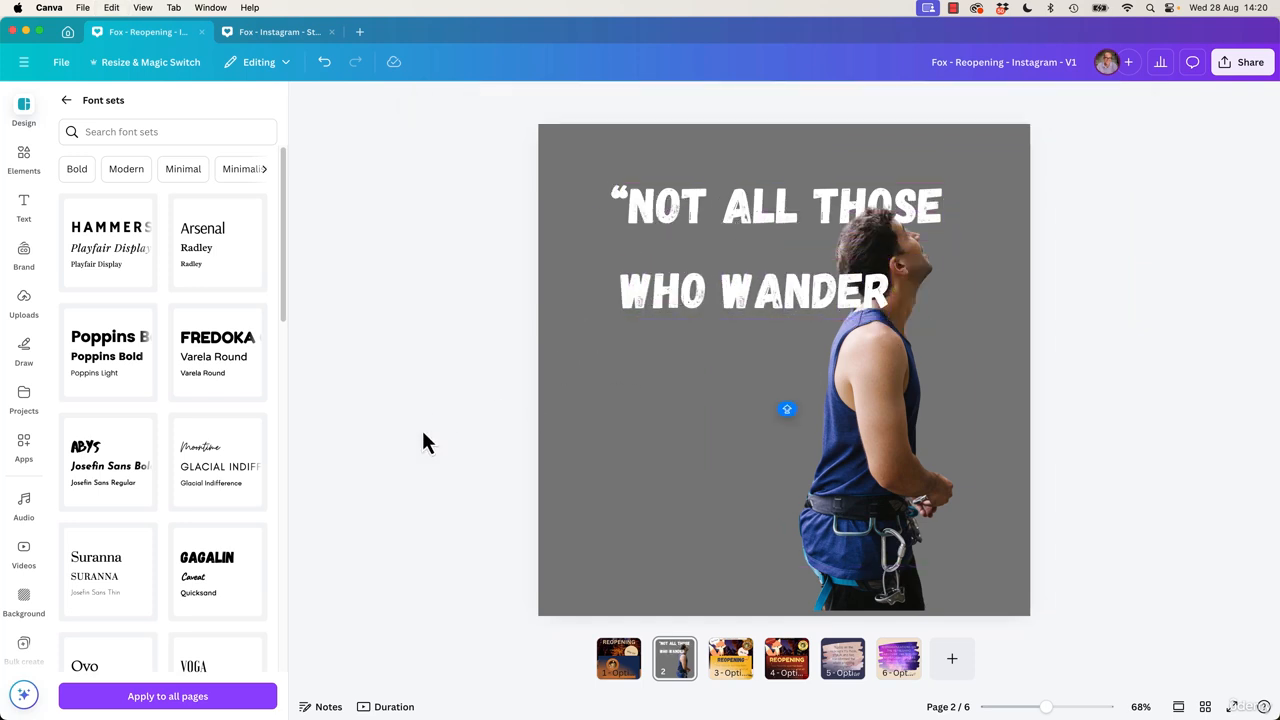
Step: Duplicate the WHO WANDER line below itself and change the copy's text to ARE LOST.”
{"action": "left_click_drag", "start_coordinate": [808, 310], "coordinate": [786, 391]}
{"action": "double_click", "coordinate": [785, 388]}
{"action": "type", "text": "A"}
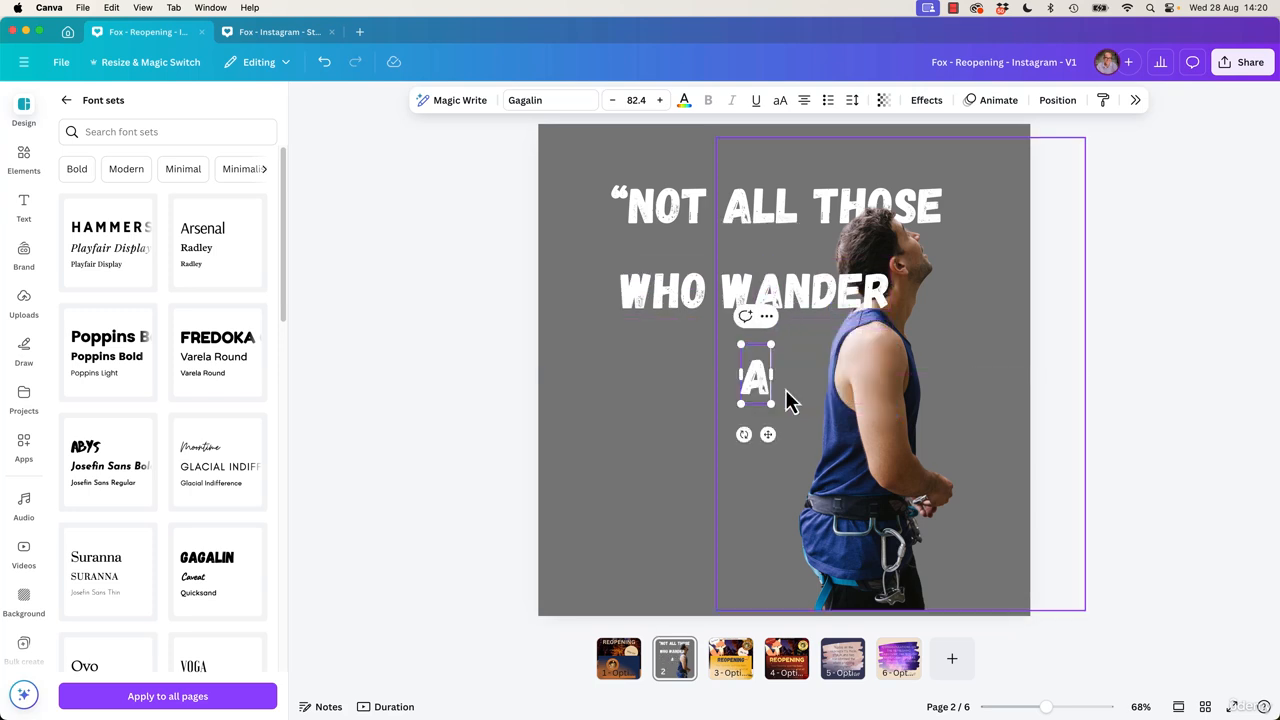
{"action": "type", "text": "RE LOST.”"}
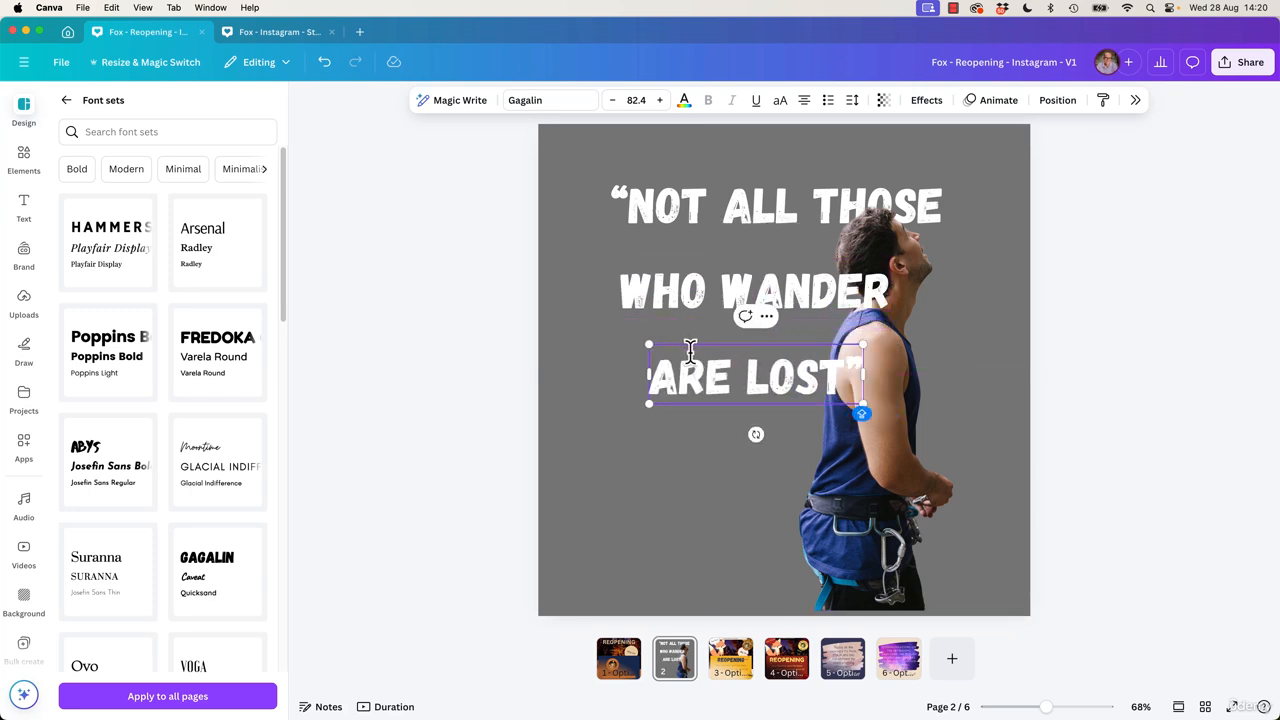
{"action": "left_click", "coordinate": [523, 405]}
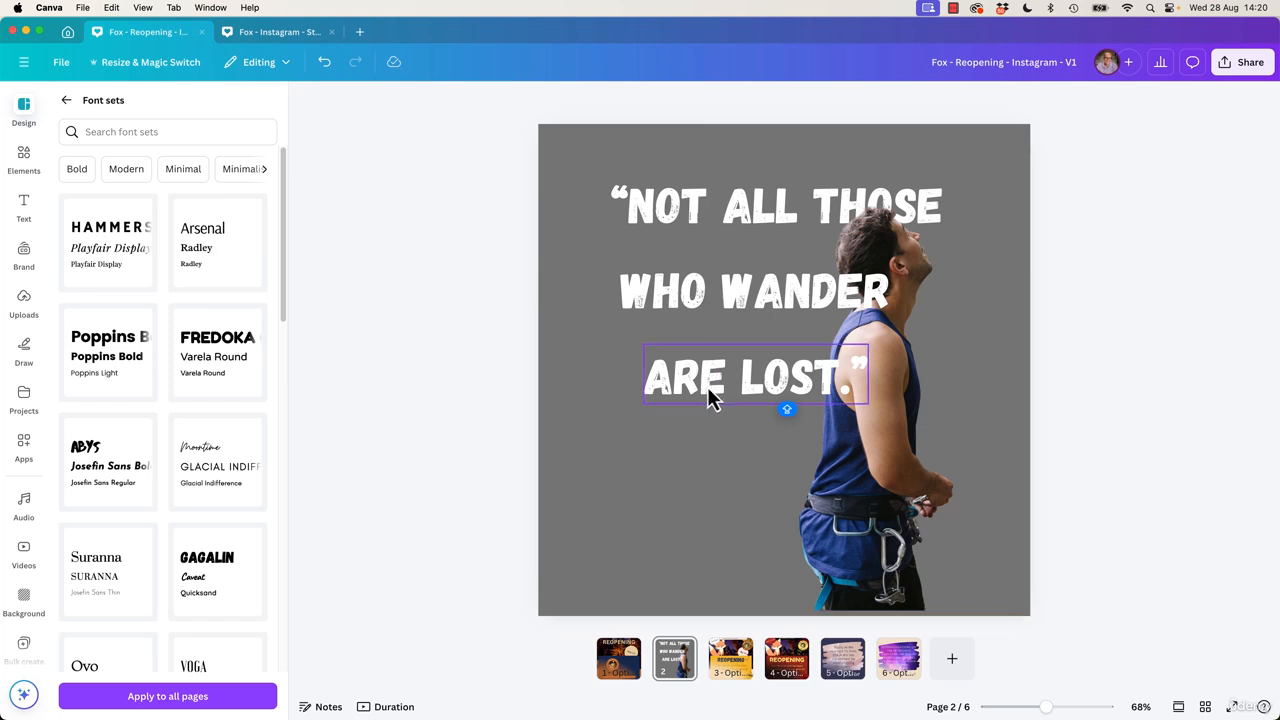
Step: Place a copy of the first quote line beneath the quote and replace its text with JRR TOLKIEN
{"action": "left_click", "coordinate": [708, 396]}
{"action": "left_click", "coordinate": [737, 230]}
{"action": "left_click_drag", "start_coordinate": [737, 230], "coordinate": [703, 503]}
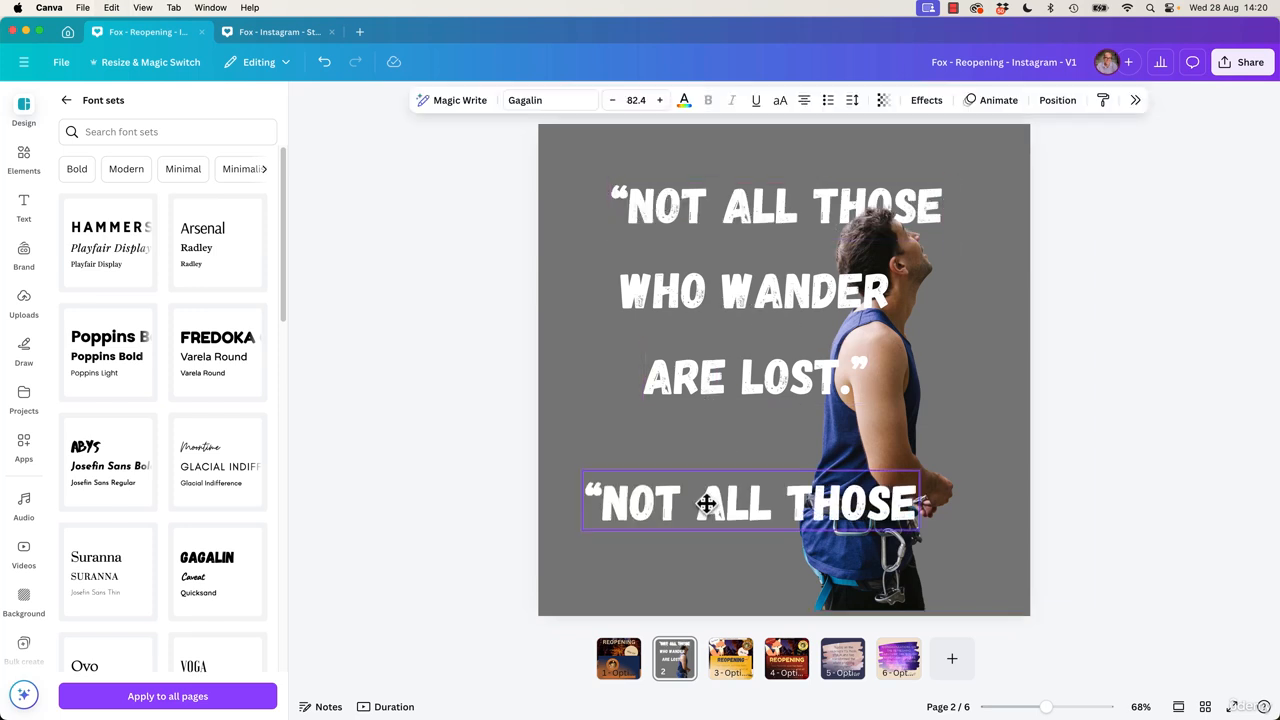
{"action": "triple_click", "coordinate": [703, 500]}
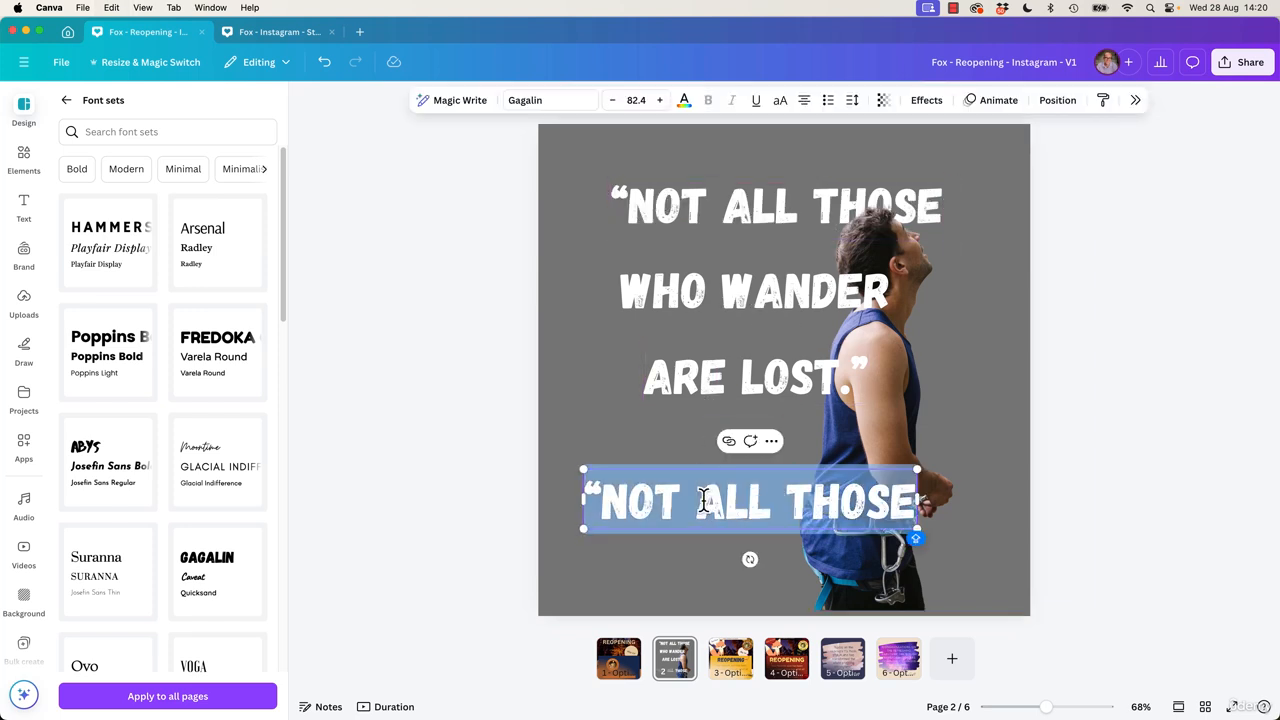
{"action": "type", "text": "JRR TOLKIEN"}
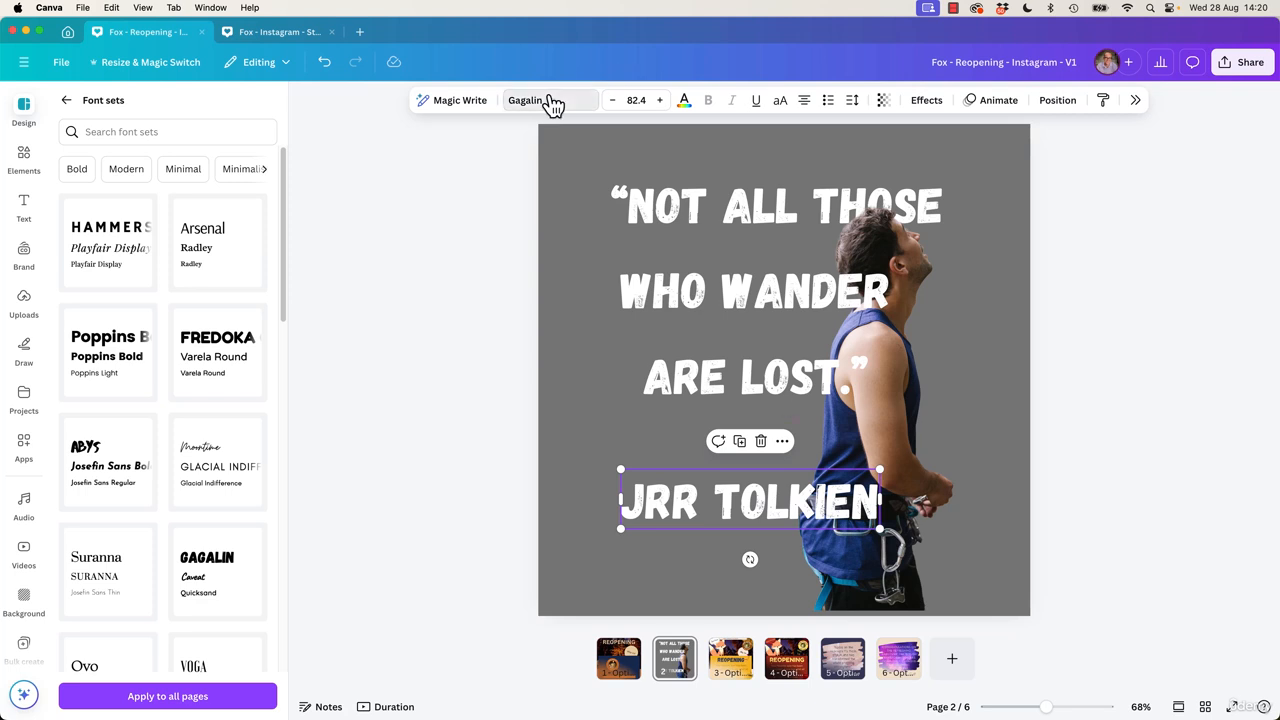
Step: Style the author line as a cream Moontime signature reading JRR Tolkien, rotated -15°, and place it just under the quote's last line
{"action": "left_click", "coordinate": [552, 104]}
{"action": "left_click", "coordinate": [1150, 255]}
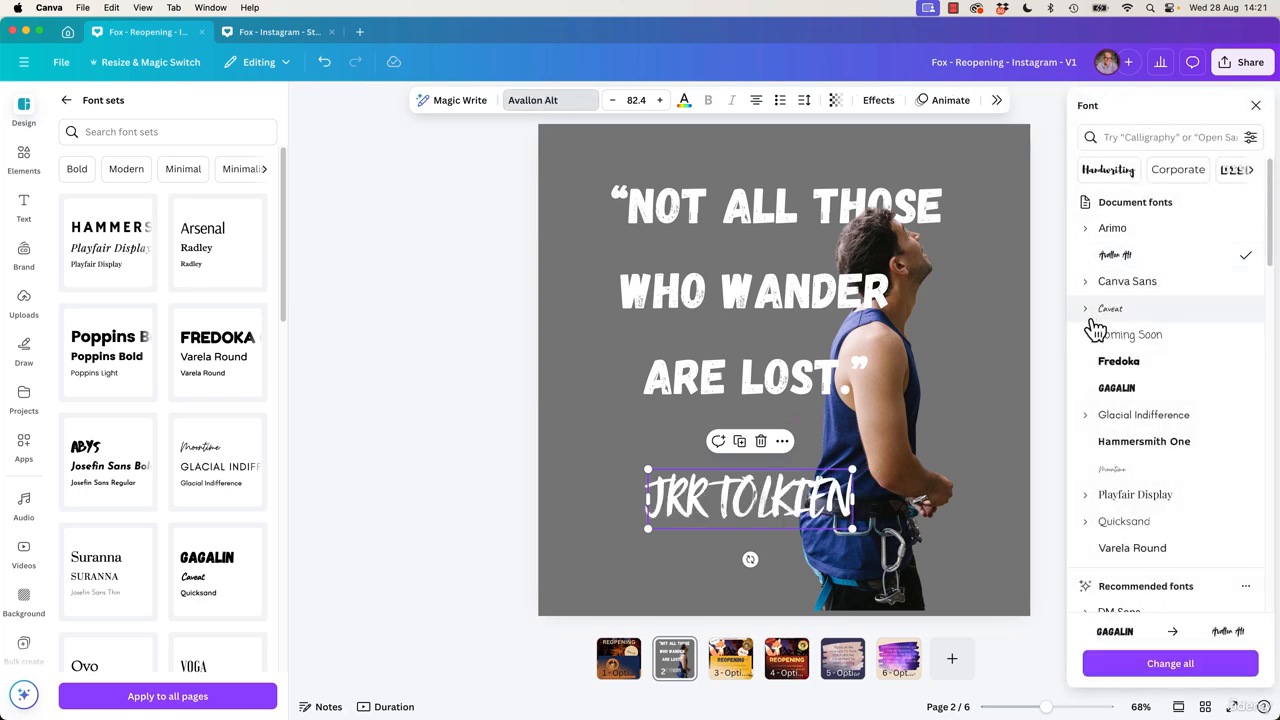
{"action": "left_click", "coordinate": [1146, 476]}
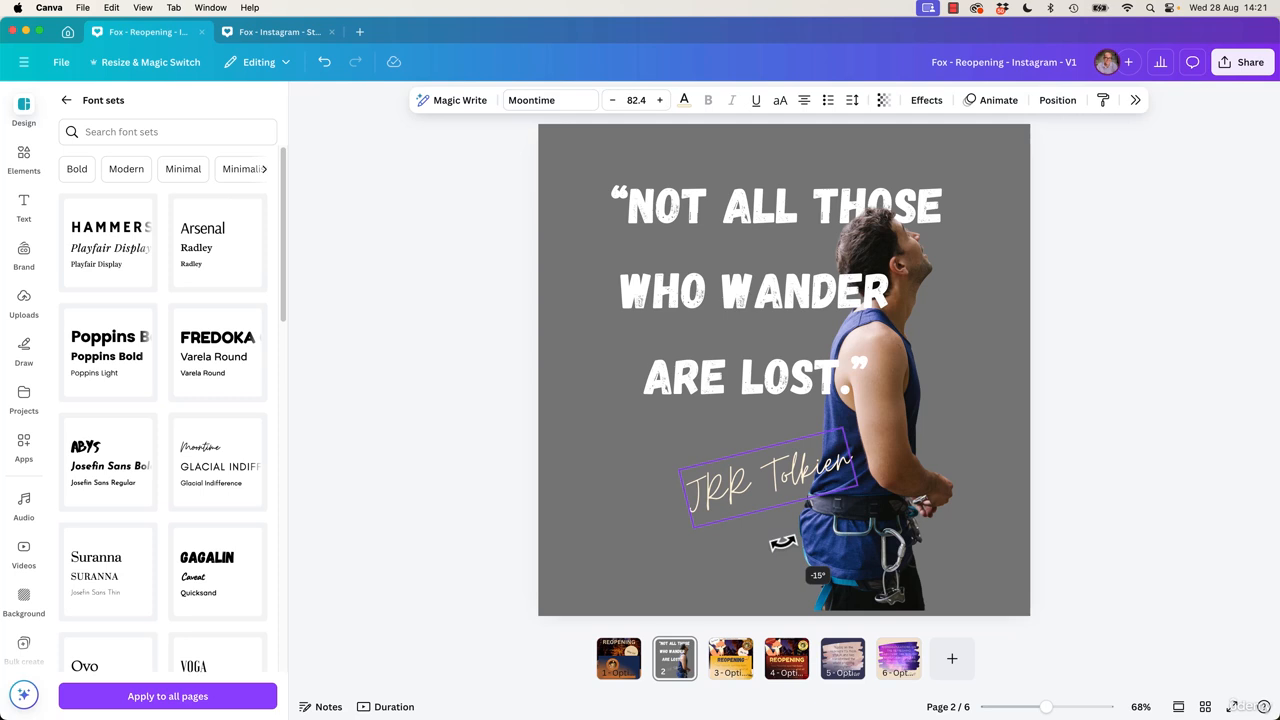
{"action": "left_click", "coordinate": [794, 480]}
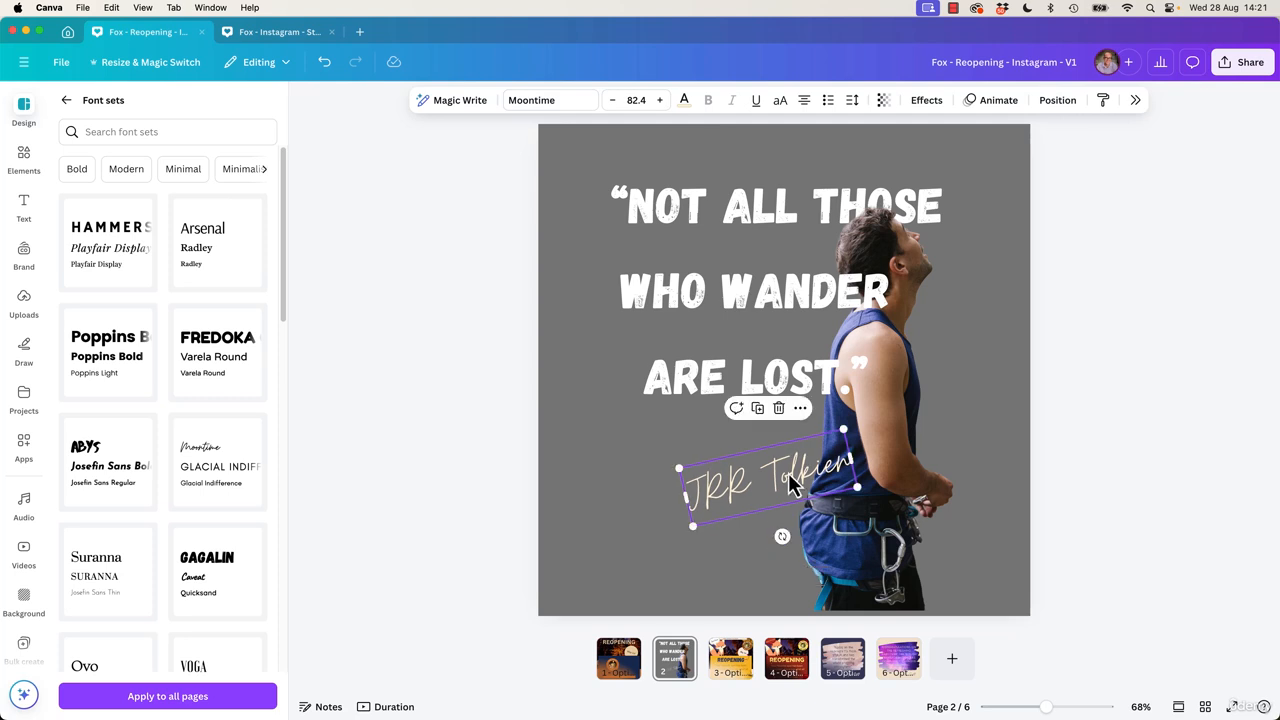
{"action": "left_click_drag", "start_coordinate": [794, 480], "coordinate": [815, 457]}
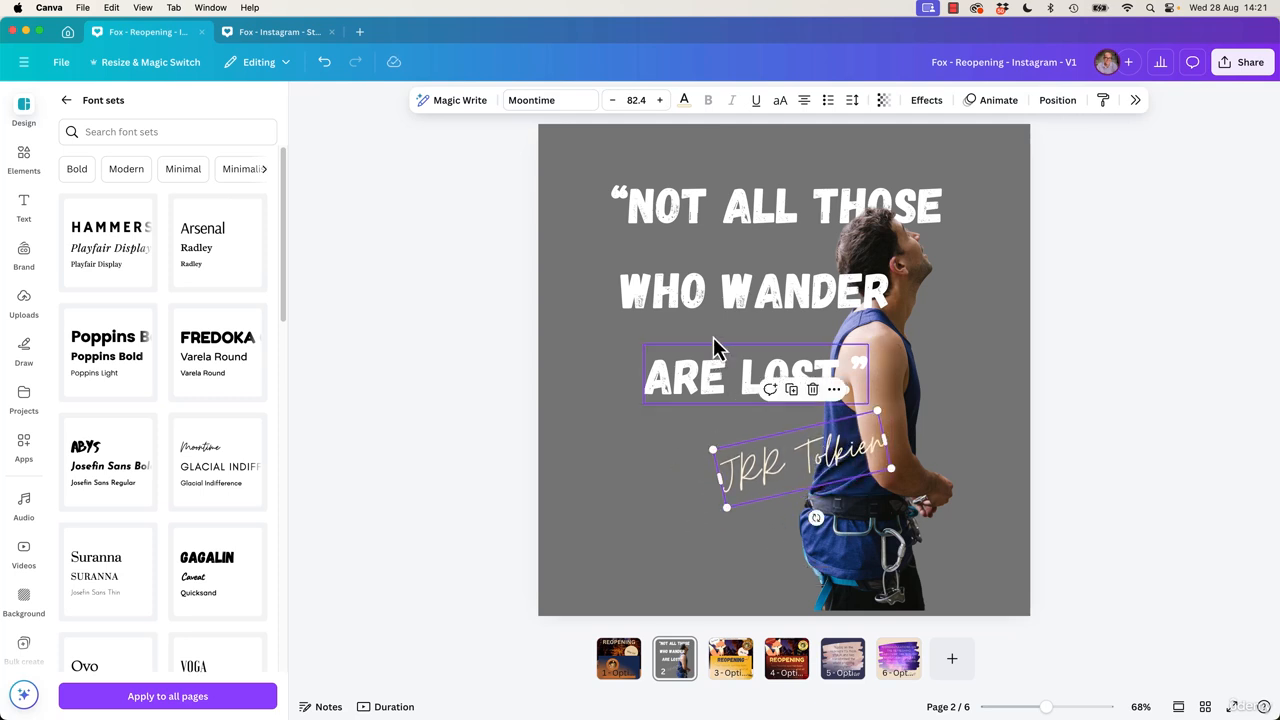
Step: Move the WHO WANDER and ARE LOST.” lines up to close the gaps between the quote lines
{"action": "left_click", "coordinate": [699, 299]}
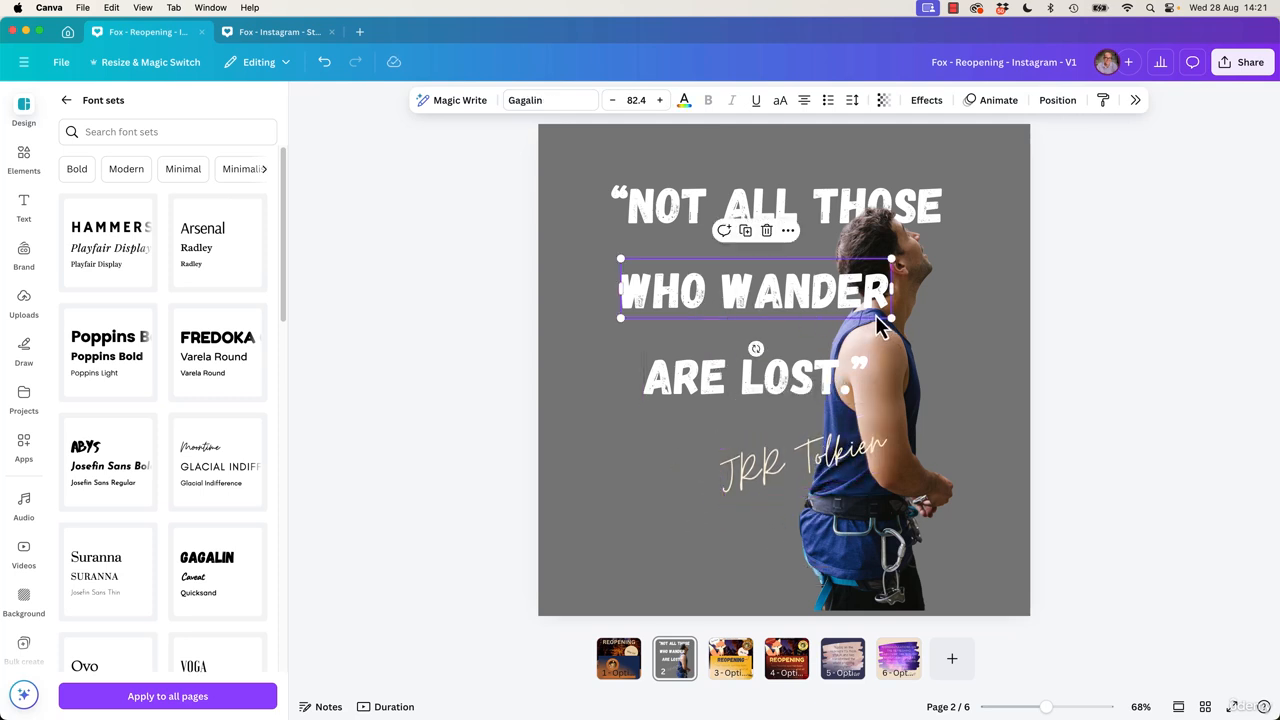
{"action": "left_click_drag", "start_coordinate": [792, 291], "coordinate": [782, 262]}
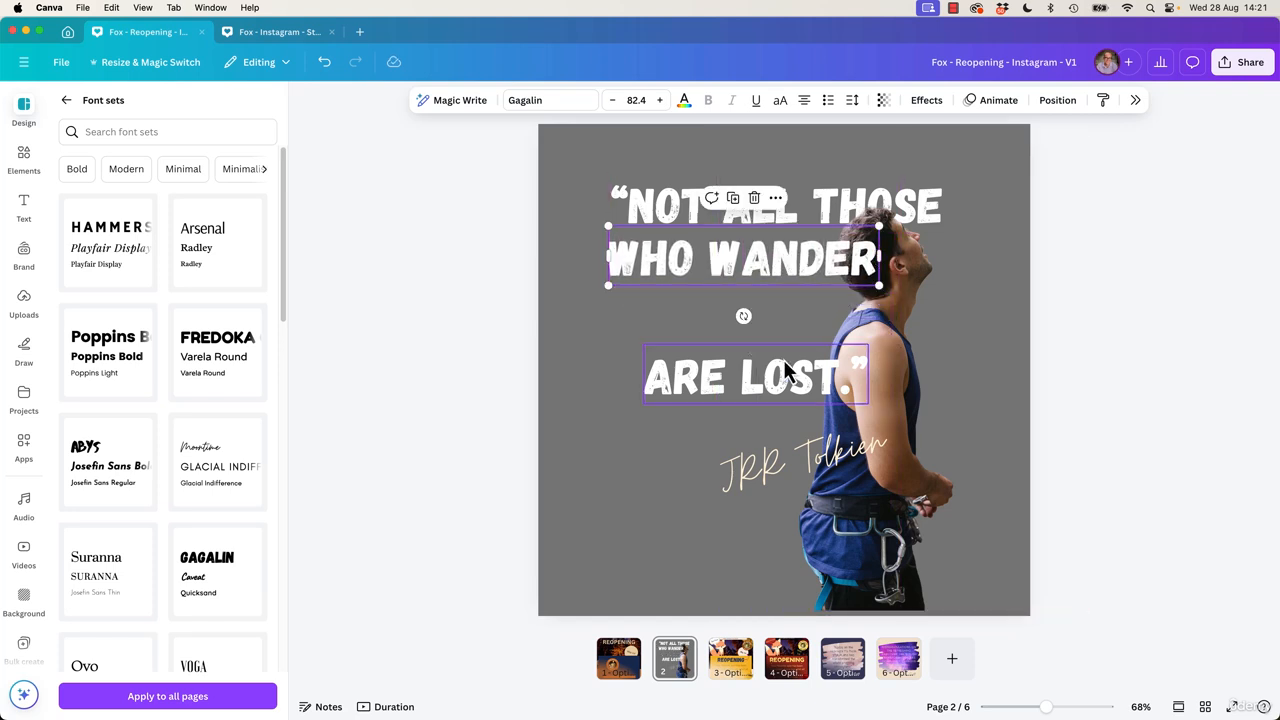
{"action": "left_click_drag", "start_coordinate": [784, 370], "coordinate": [772, 310]}
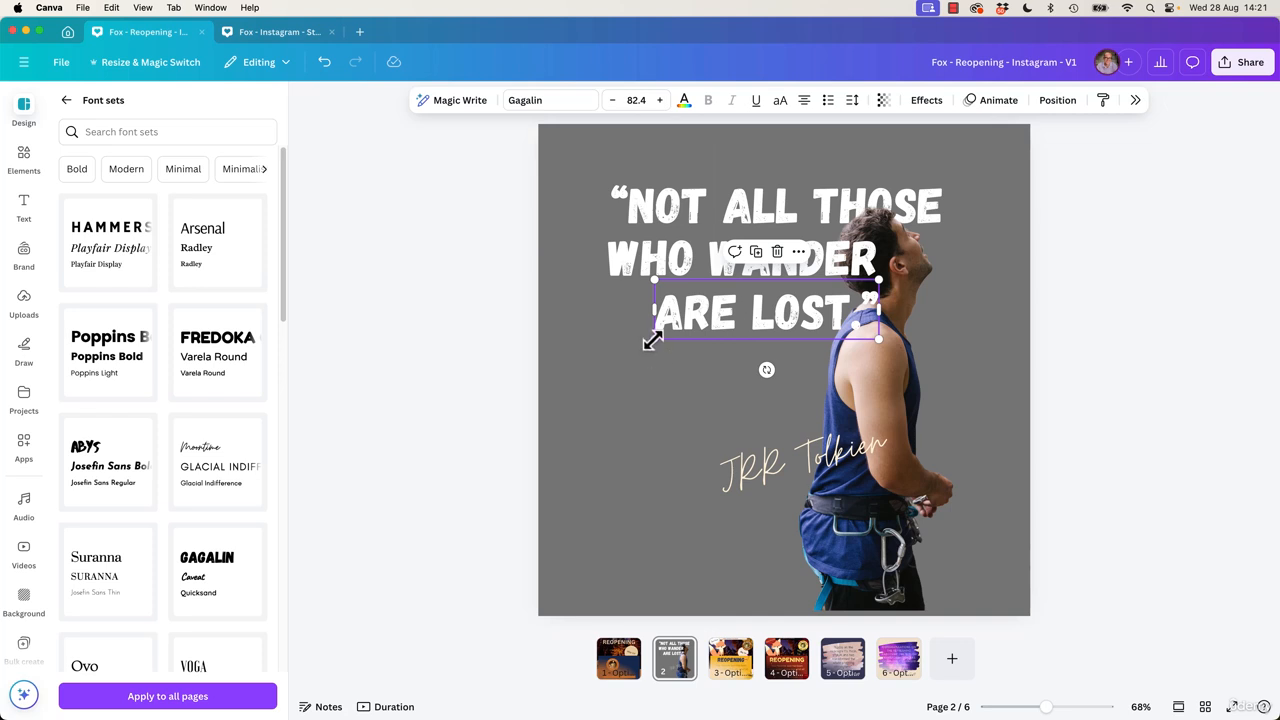
Step: Enlarge the ARE LOST.” line to about size 109 under WHO WANDER and send it behind the climber
{"action": "left_click_drag", "start_coordinate": [652, 341], "coordinate": [583, 371]}
{"action": "mouse_move", "coordinate": [740, 315]}
{"action": "left_mouse_down"}
{"action": "mouse_move", "coordinate": [786, 306]}
{"action": "mouse_move", "coordinate": [762, 307]}
{"action": "left_mouse_up"}
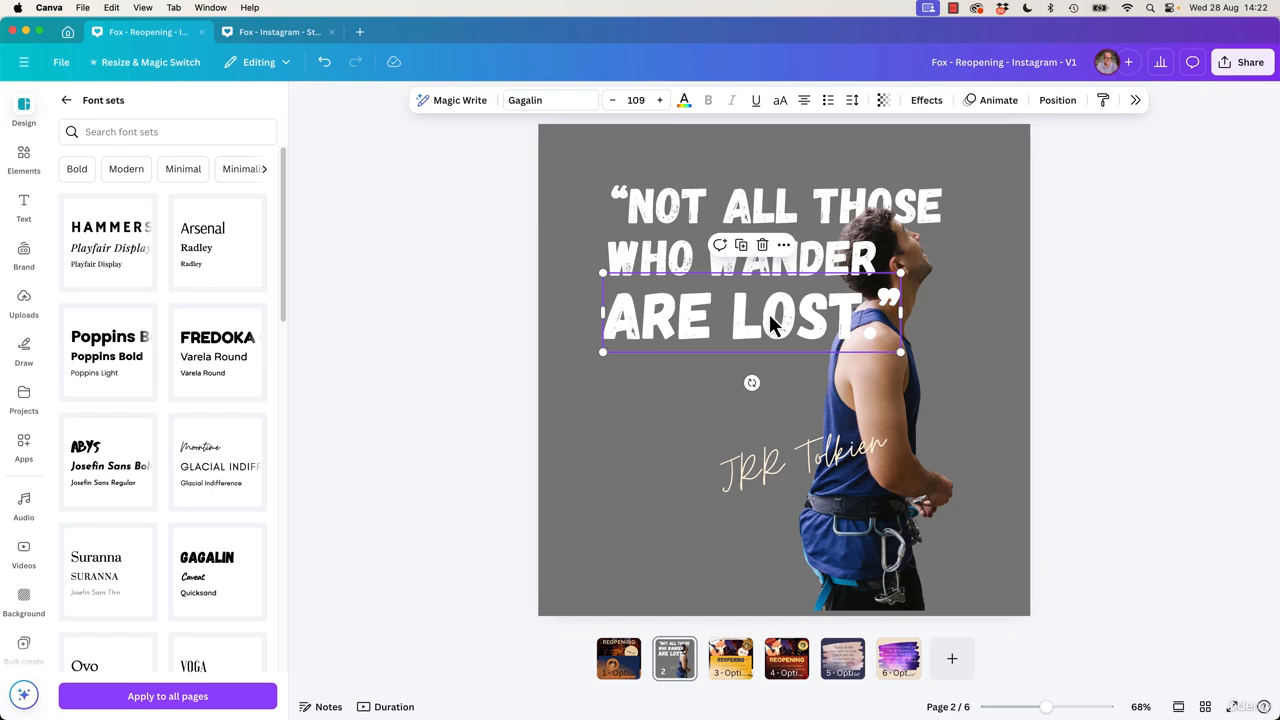
{"action": "key", "text": "super+bracketleft"}
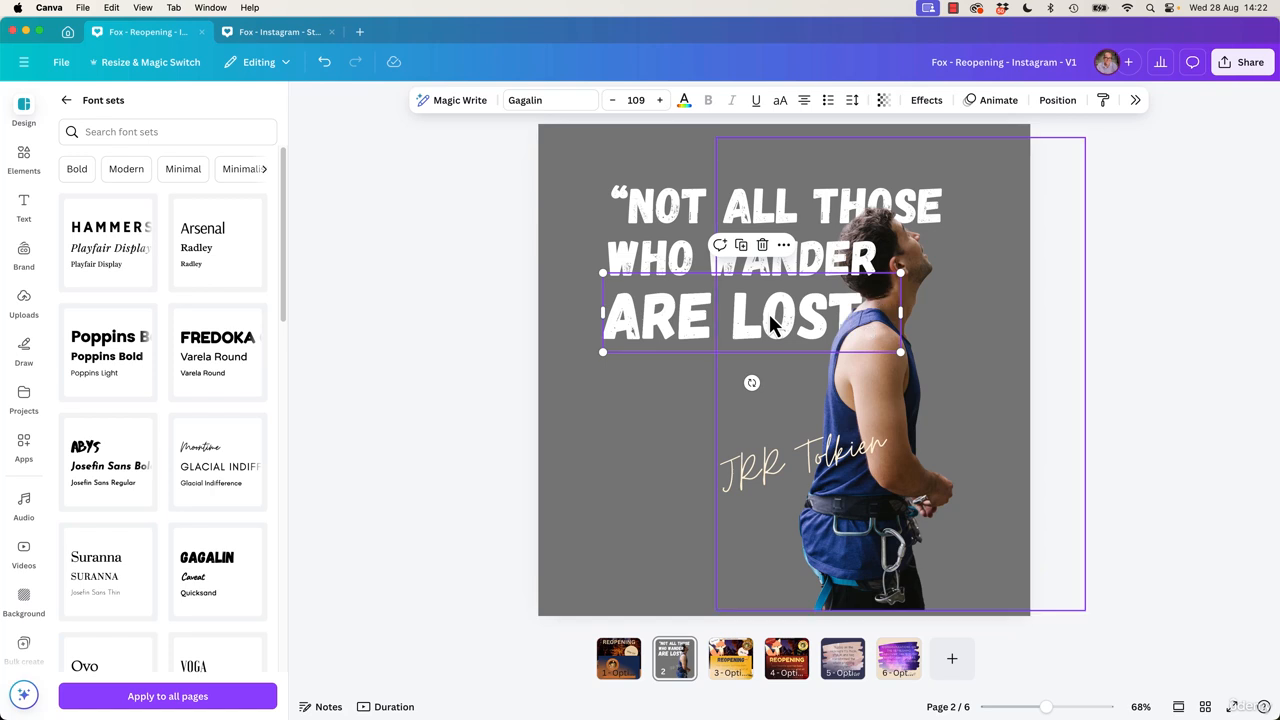
{"action": "left_click", "coordinate": [1180, 400]}
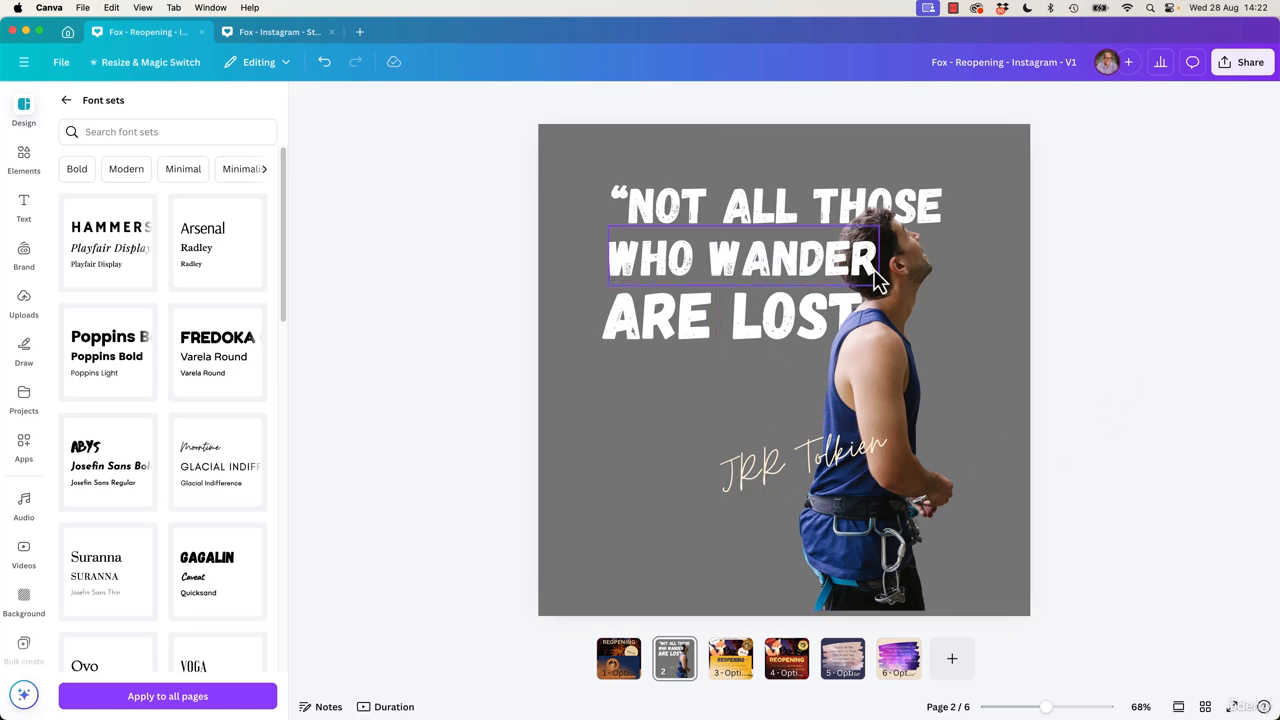
Step: Reduce the WHO WANDER line to about size 63.1 and position it between the other two quote lines
{"action": "left_click", "coordinate": [820, 390]}
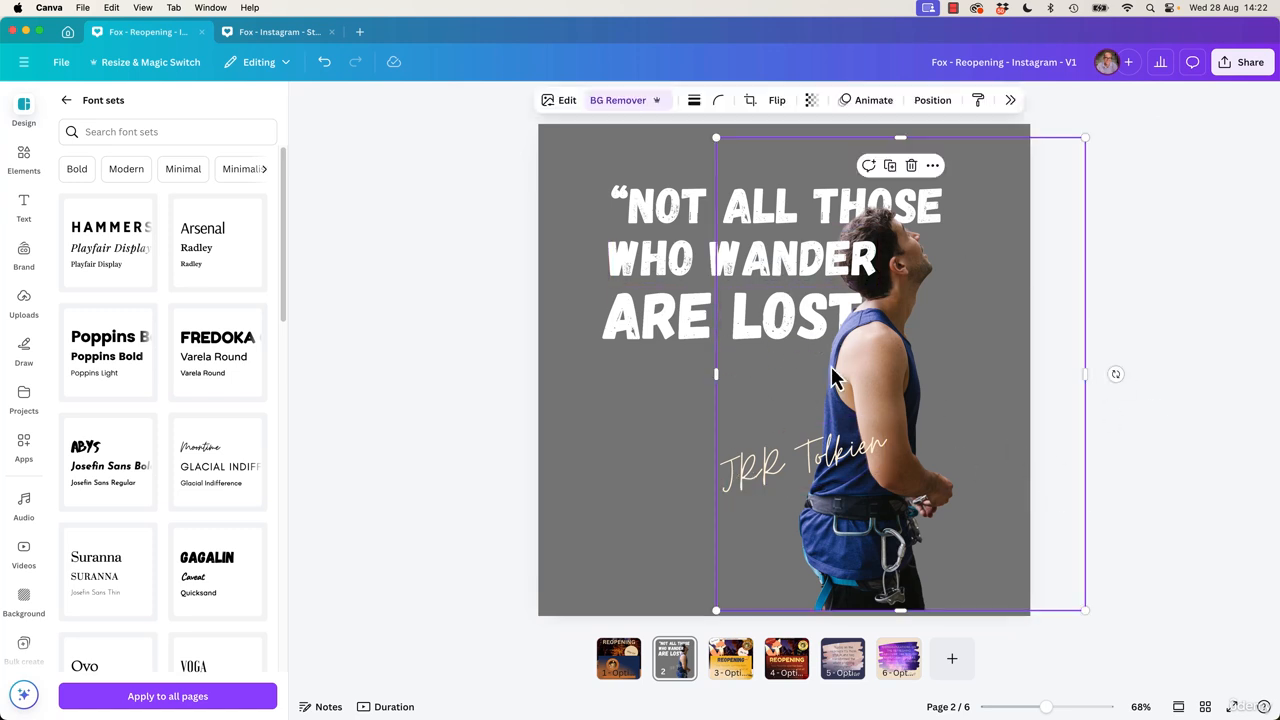
{"action": "left_click", "coordinate": [680, 343]}
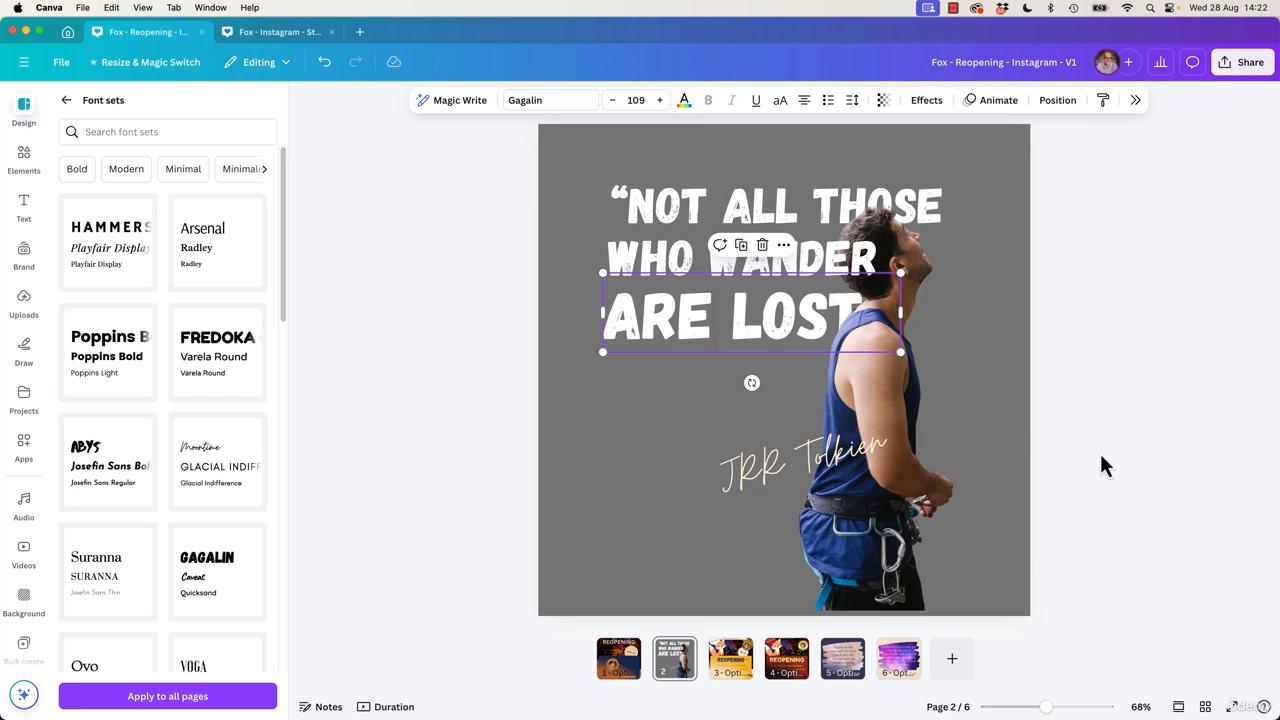
{"action": "left_click", "coordinate": [645, 264]}
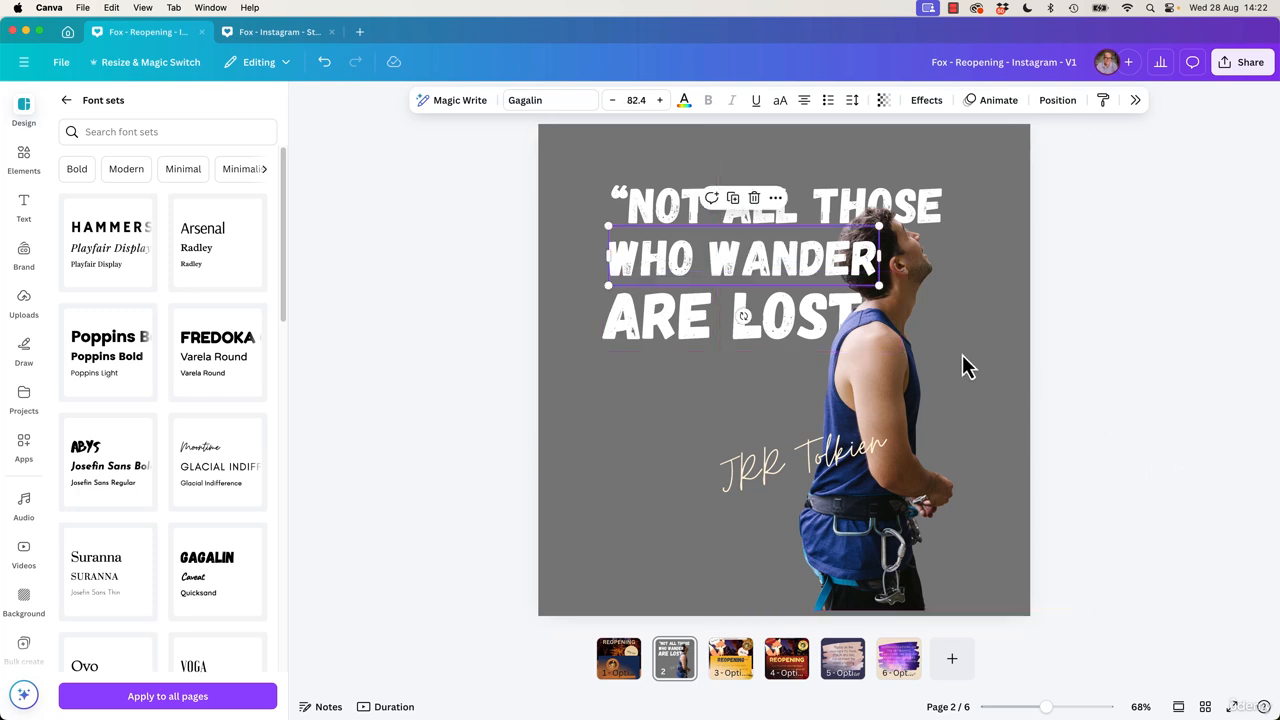
{"action": "left_click_drag", "start_coordinate": [608, 228], "coordinate": [671, 240]}
{"action": "left_click_drag", "start_coordinate": [795, 270], "coordinate": [786, 262]}
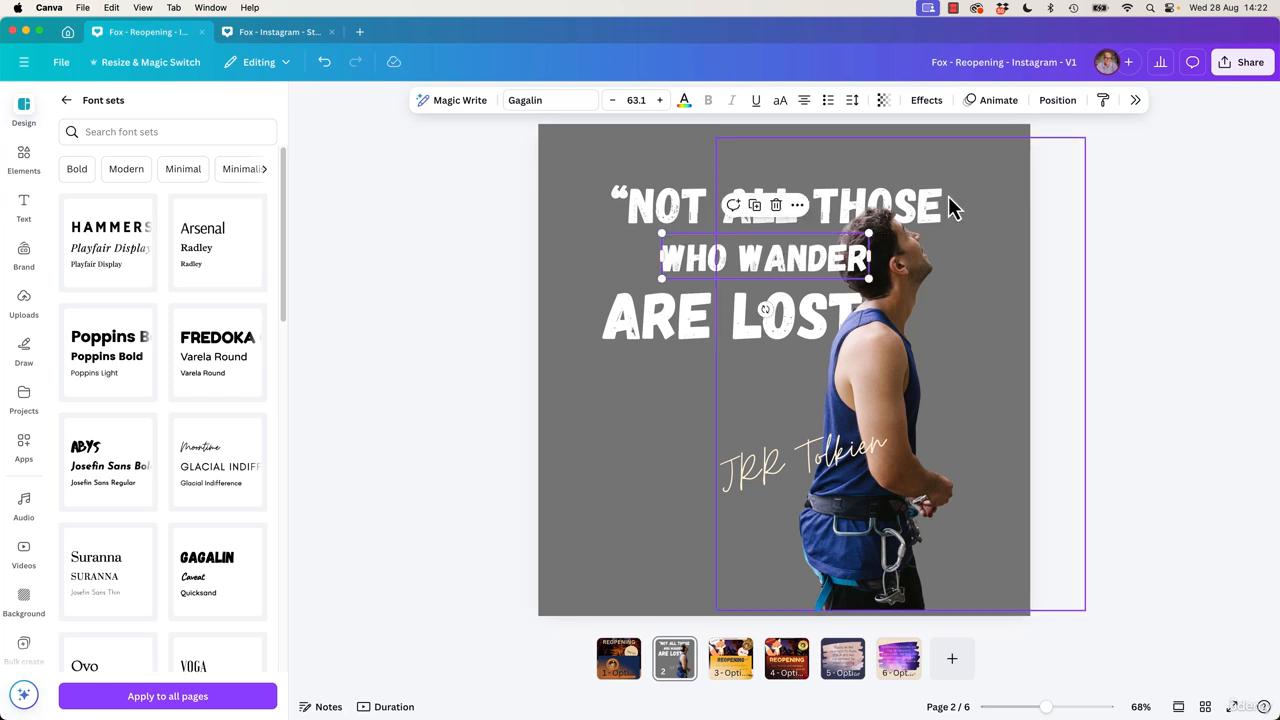
{"action": "left_click", "coordinate": [1180, 232]}
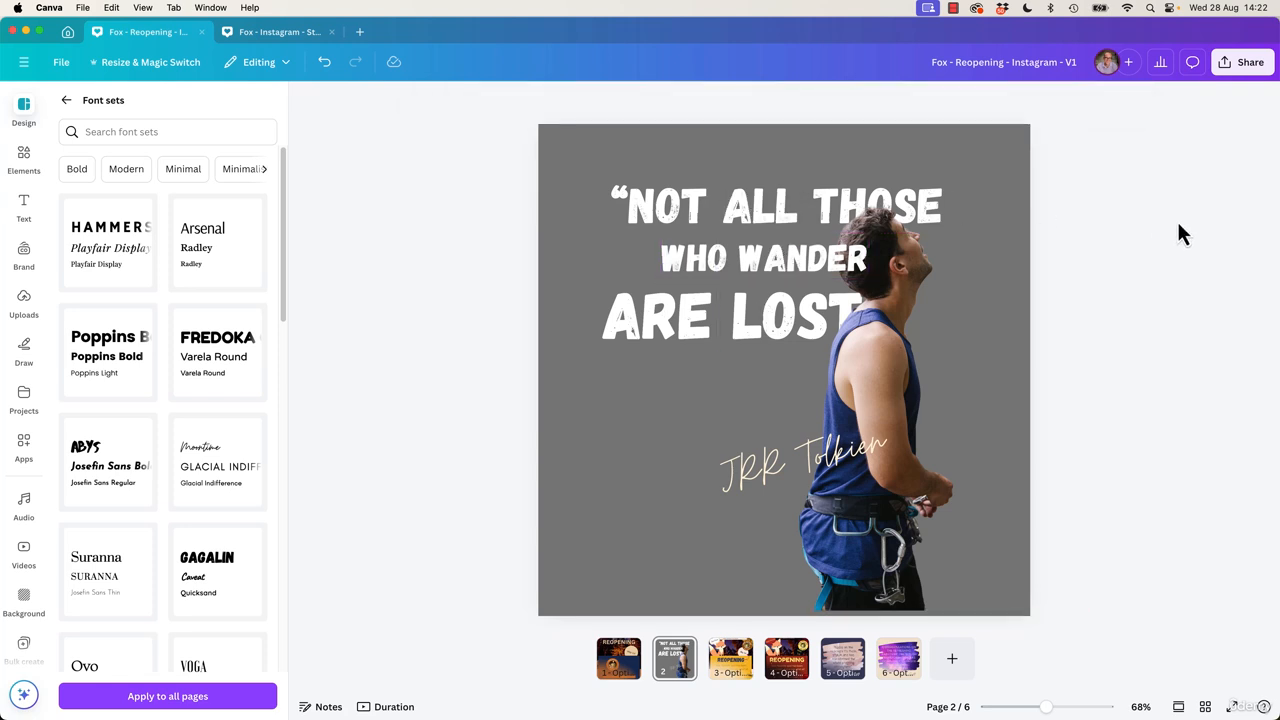
Step: Lower the climber to the page's bottom edge and slightly enlarge the three quote lines together
{"action": "left_click", "coordinate": [908, 457]}
{"action": "left_click", "coordinate": [1195, 404]}
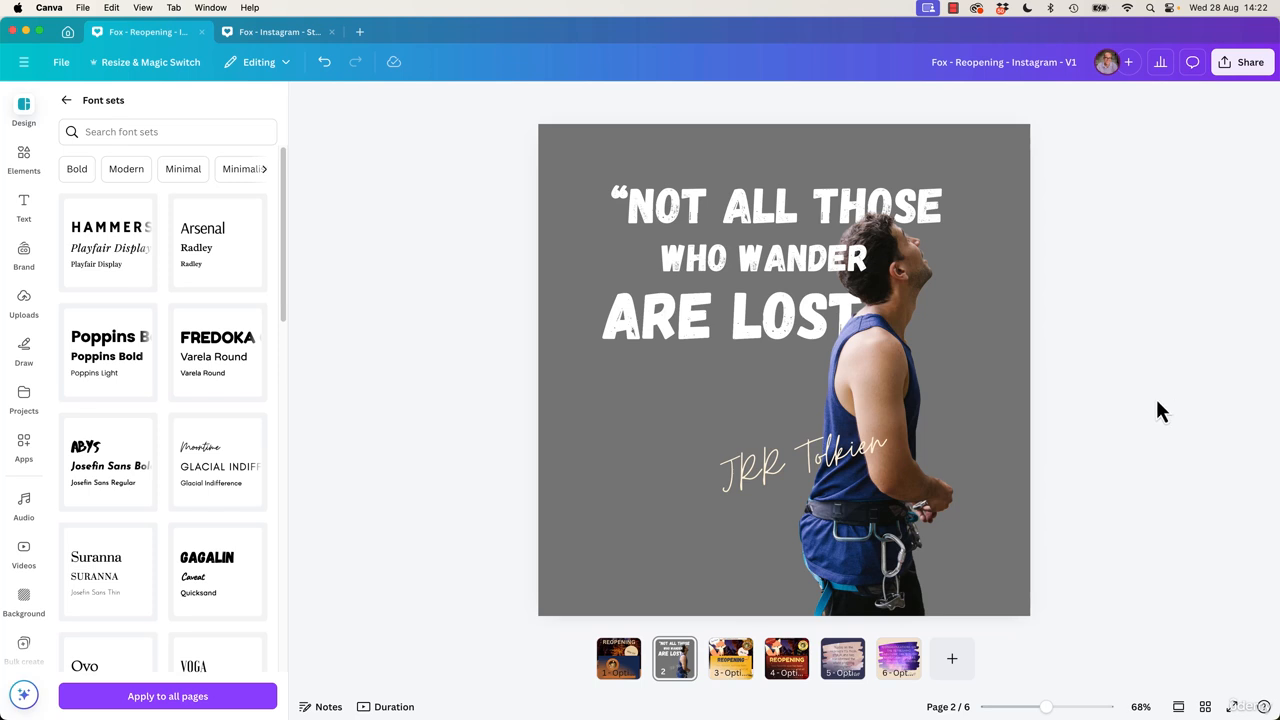
{"action": "left_click_drag", "start_coordinate": [433, 203], "coordinate": [692, 356]}
{"action": "left_click_drag", "start_coordinate": [605, 354], "coordinate": [586, 362]}
{"action": "left_click", "coordinate": [1180, 347]}
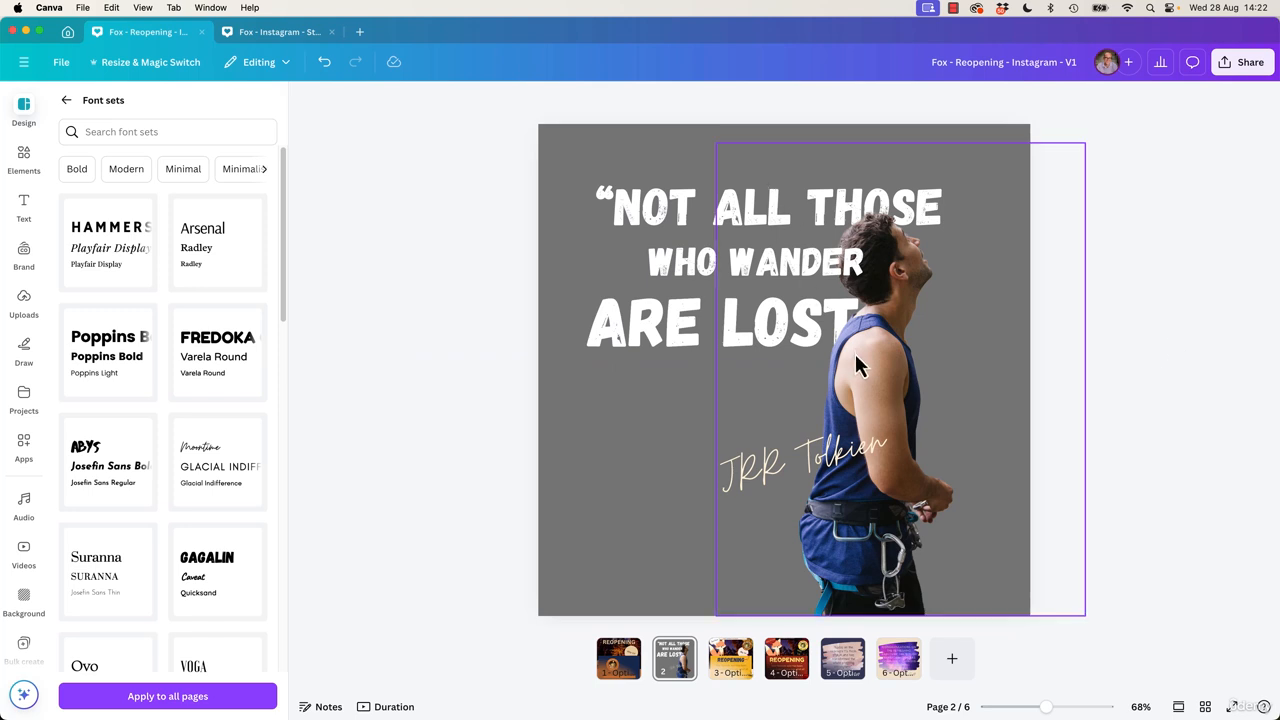
Step: Switch to the Fox - Instagram - Store Re-opening V1 design and examine the alternative quote layouts on pages 4 to 9
{"action": "left_click", "coordinate": [284, 34]}
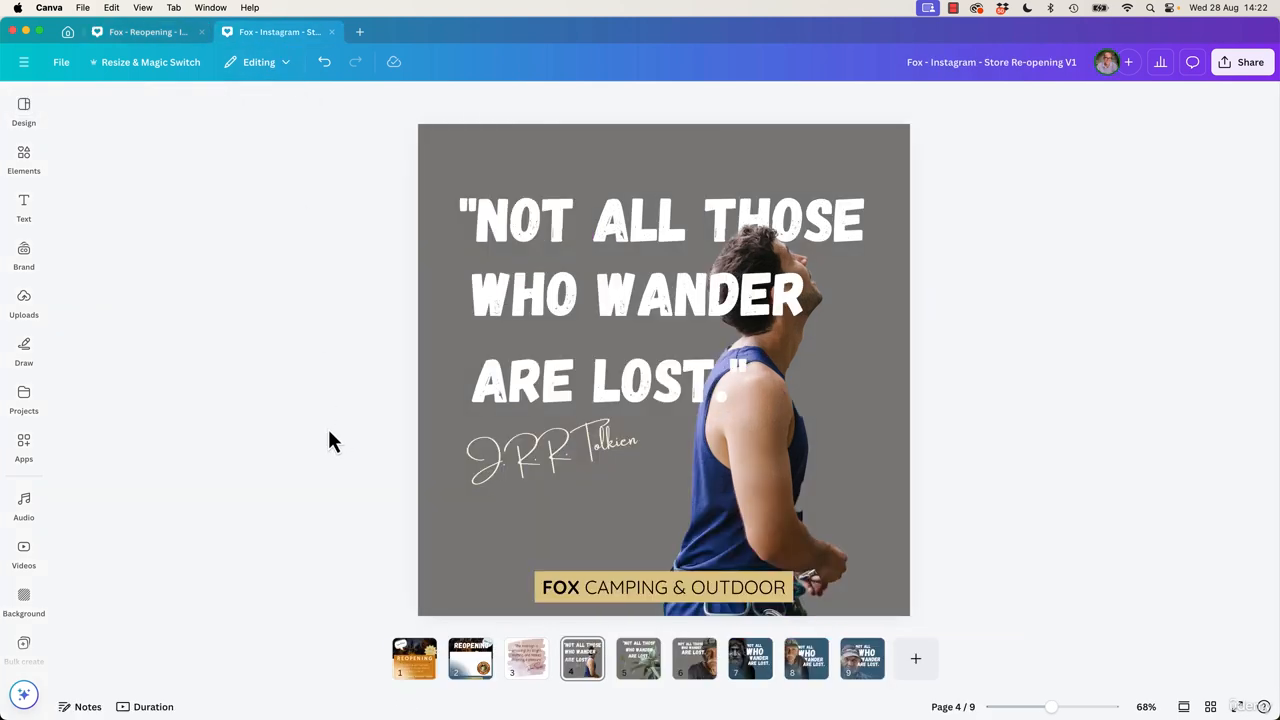
{"action": "left_click", "coordinate": [636, 676]}
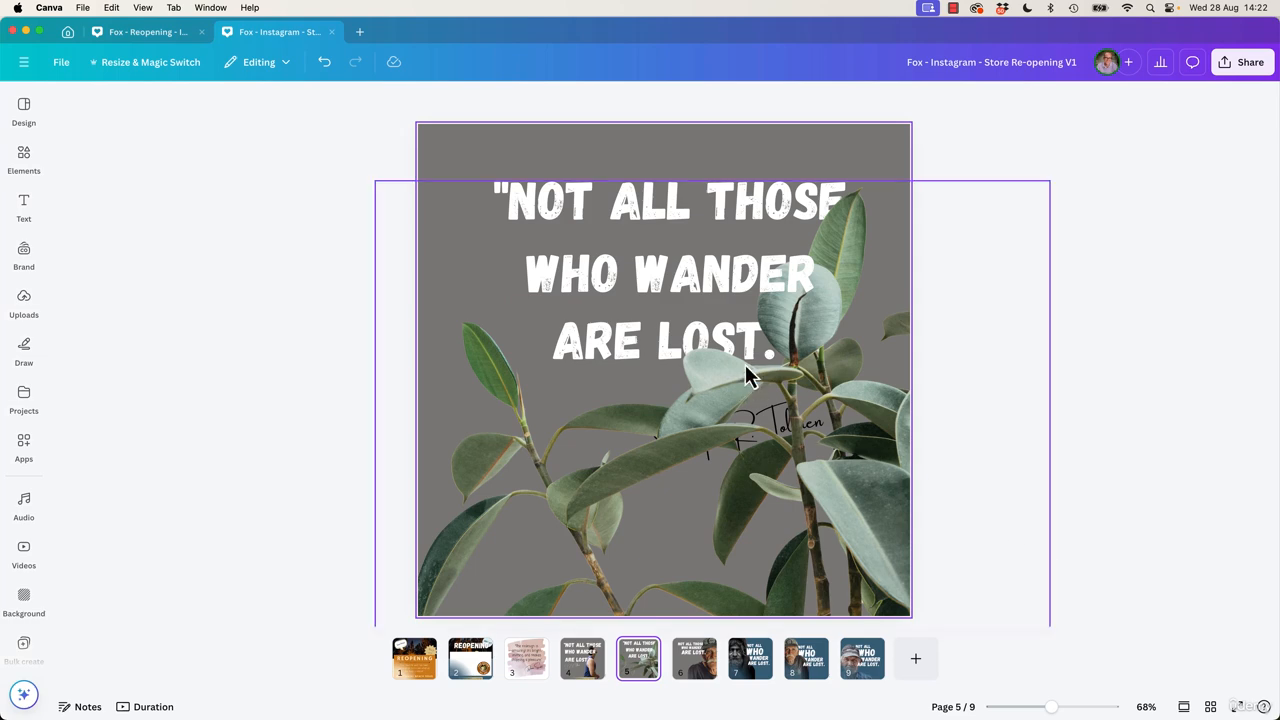
{"action": "left_click", "coordinate": [692, 676]}
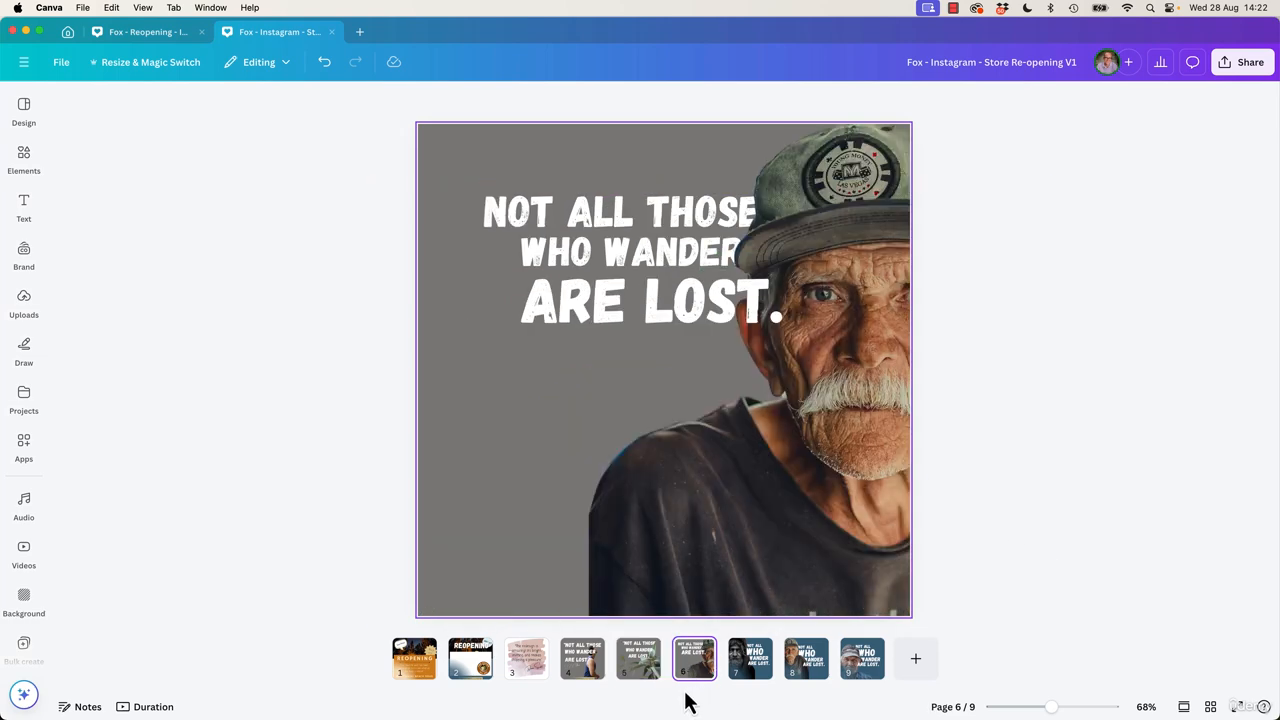
{"action": "left_click", "coordinate": [763, 674]}
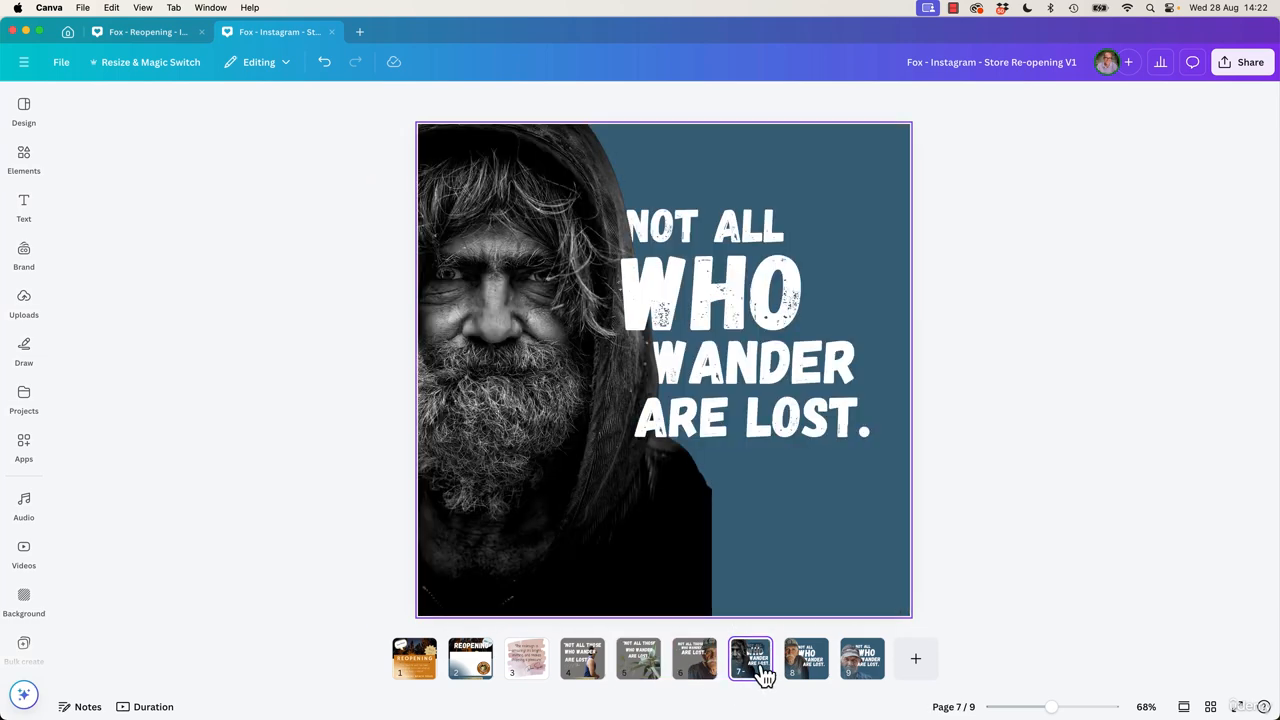
{"action": "left_click", "coordinate": [808, 672]}
{"action": "left_click", "coordinate": [864, 662]}
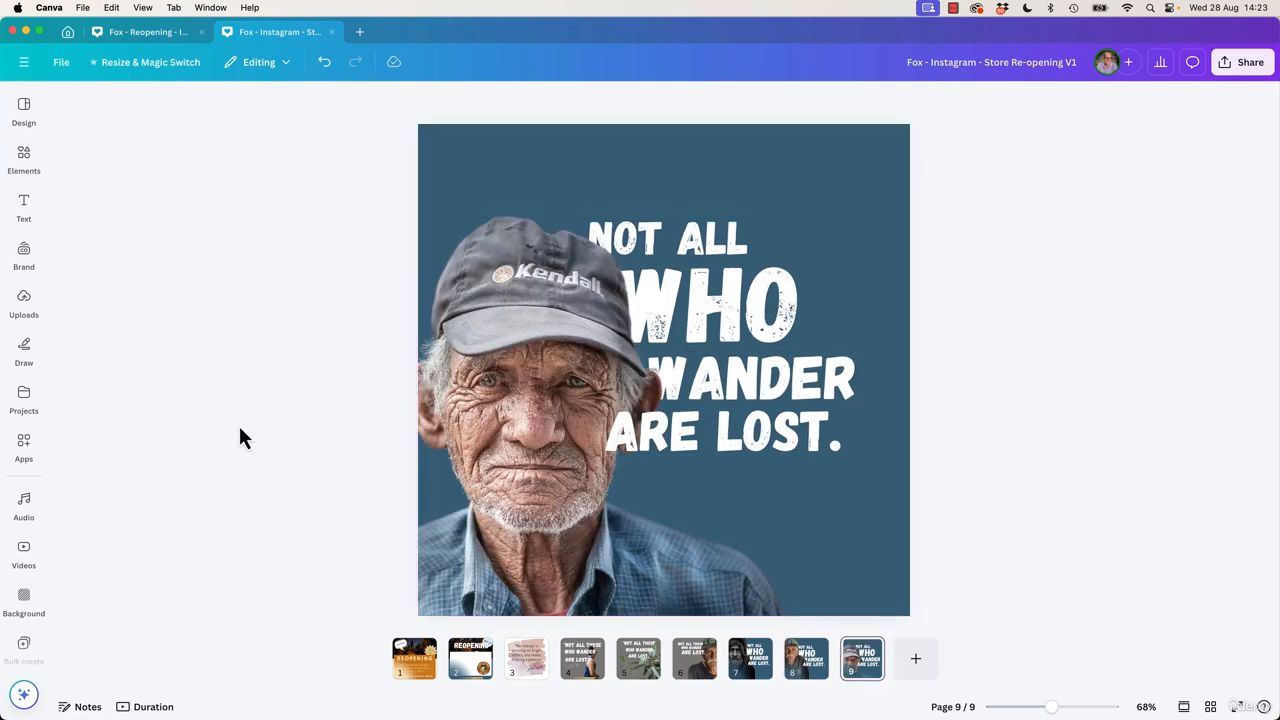
{"action": "left_click", "coordinate": [625, 255]}
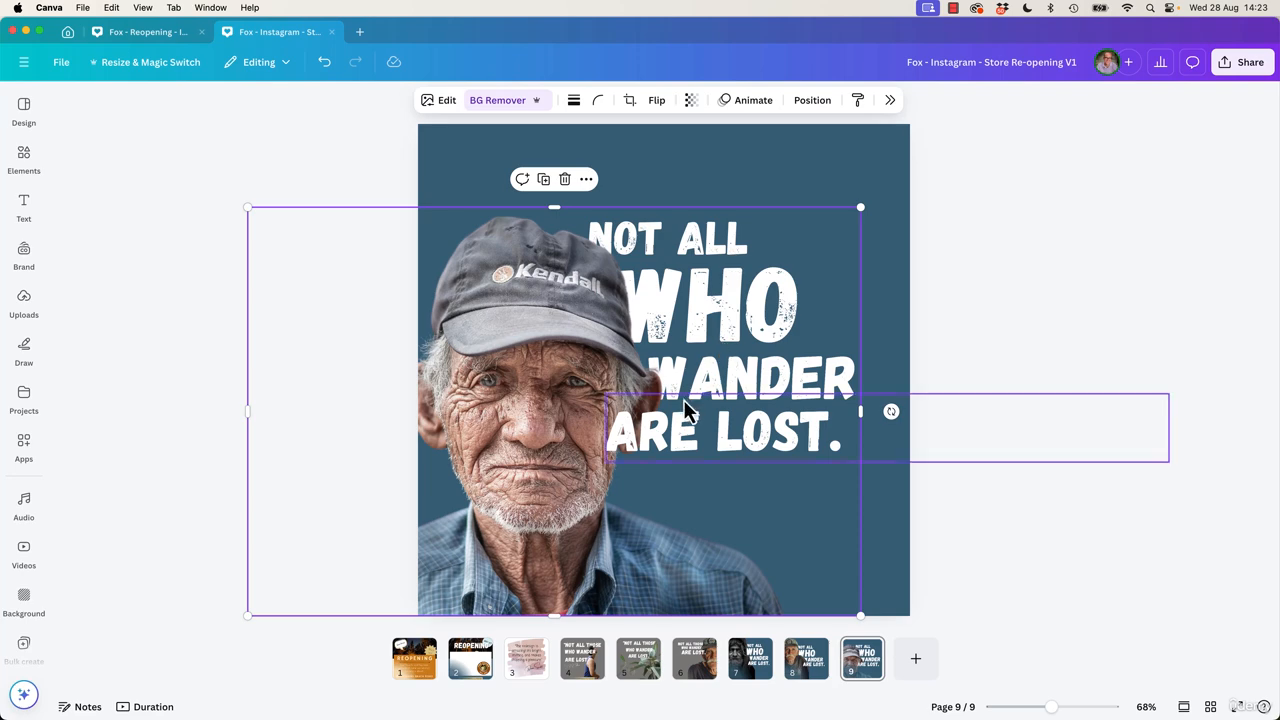
Step: Shift the man's portrait and the WHO line on page 9 to inspect the separate text lines, and undo the moves
{"action": "left_click_drag", "start_coordinate": [543, 380], "coordinate": [392, 510]}
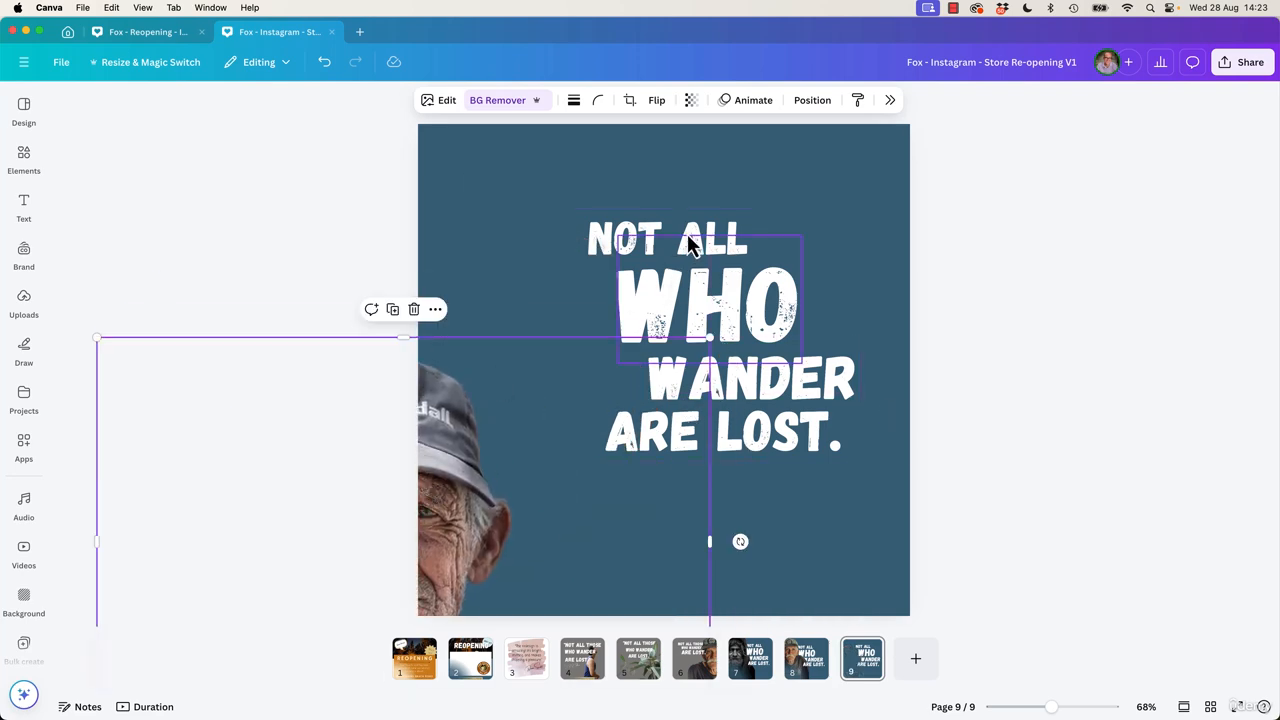
{"action": "left_click", "coordinate": [760, 335]}
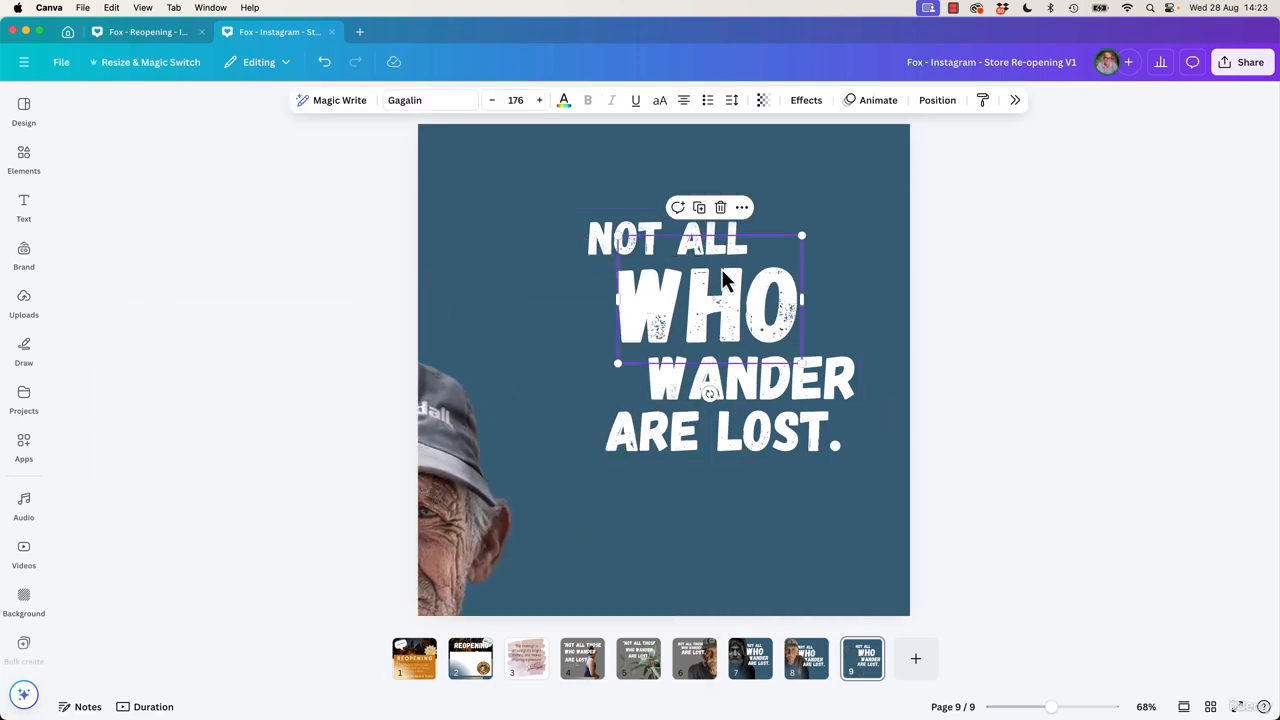
{"action": "left_click_drag", "start_coordinate": [725, 313], "coordinate": [693, 331]}
{"action": "left_click", "coordinate": [798, 383]}
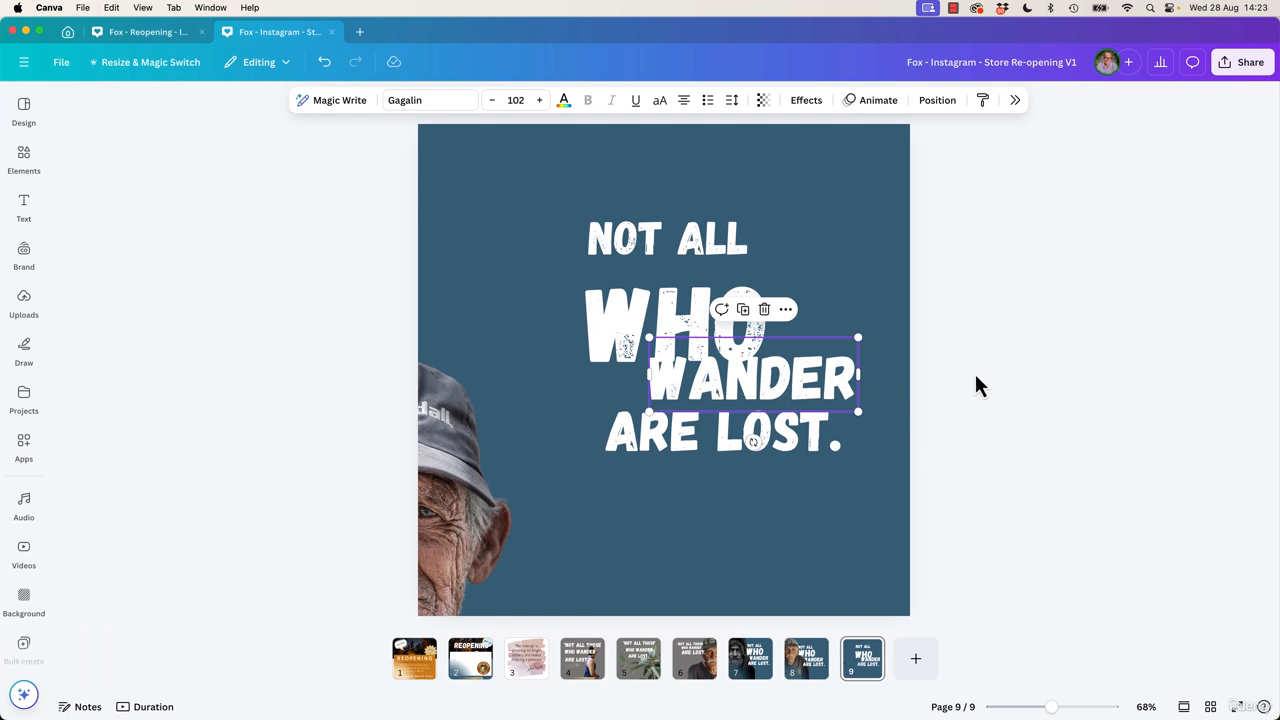
{"action": "key", "text": "super+z"}
{"action": "key", "text": "super+z"}
{"action": "left_click", "coordinate": [217, 368]}
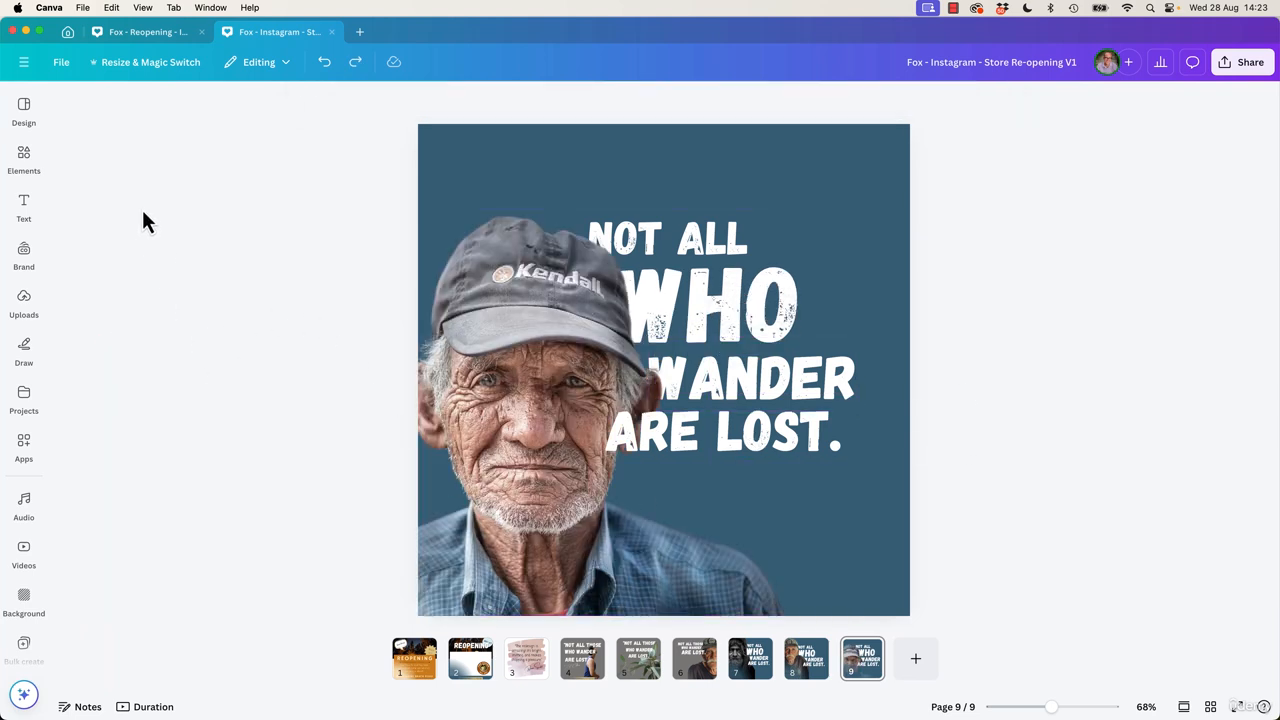
Step: Switch to the Fox - Reopening - Instagram - V1 design and tighten the quote's spacing by moving its outer lines closer to WHO WANDER
{"action": "left_click", "coordinate": [140, 31]}
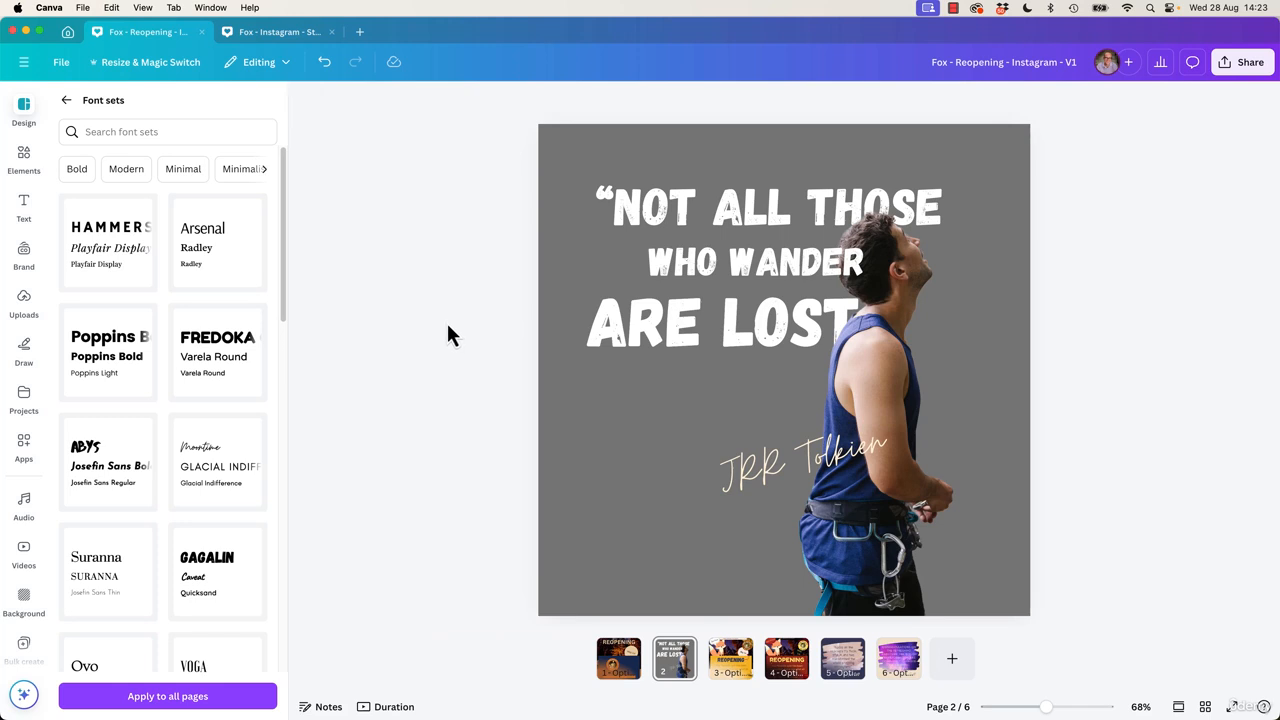
{"action": "left_click", "coordinate": [700, 335]}
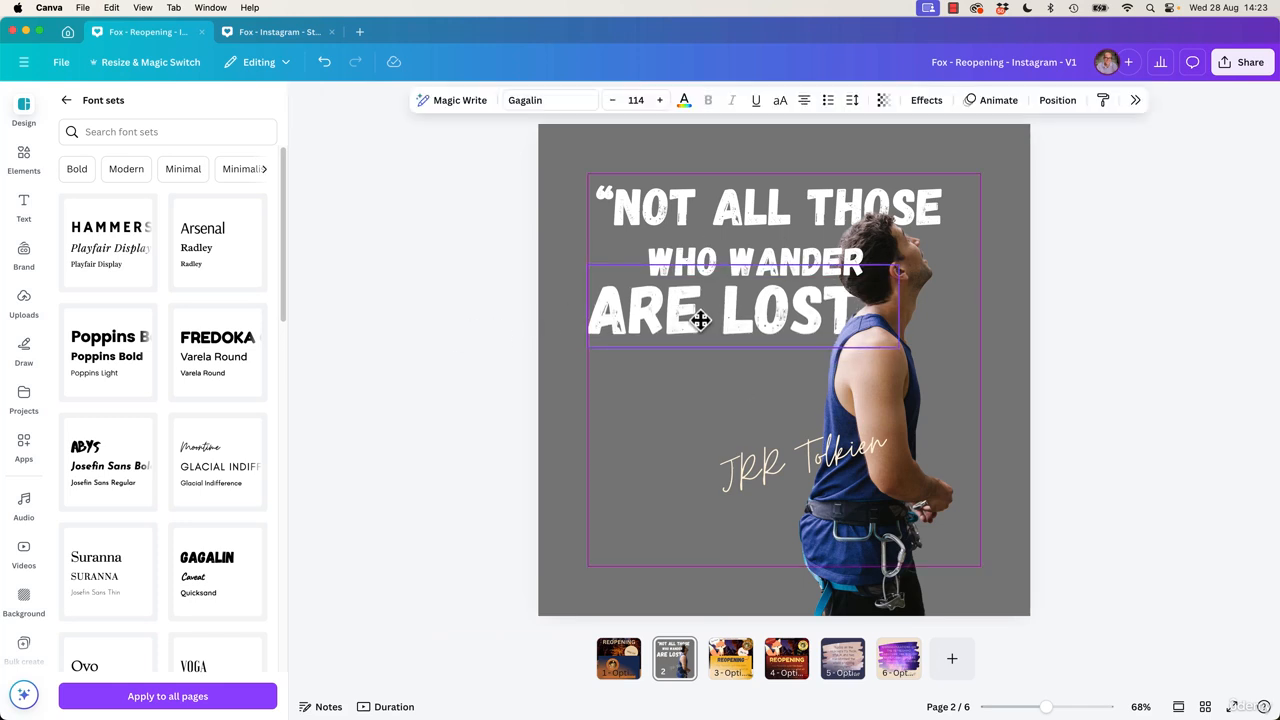
{"action": "left_click_drag", "start_coordinate": [727, 191], "coordinate": [663, 211]}
{"action": "left_click", "coordinate": [448, 357]}
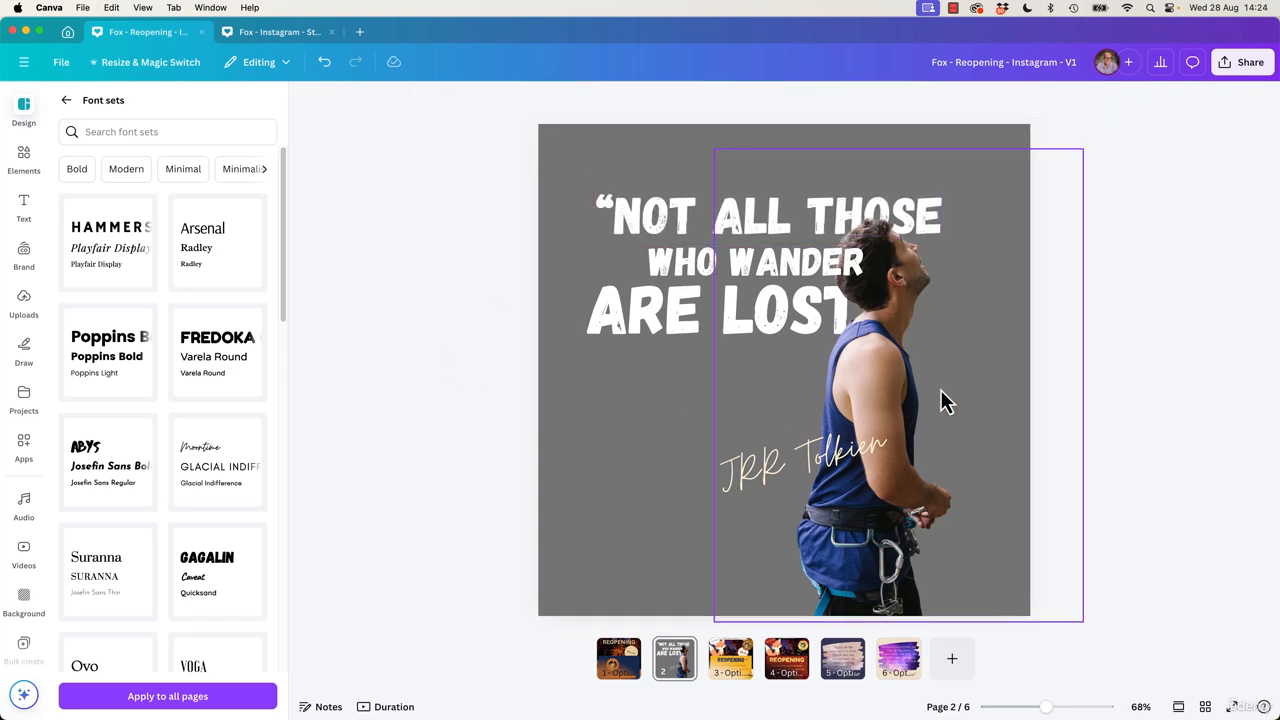
Step: Enlarge the climber cut-out and move it down and right so the page crops him near the waist and his head overlaps the quote's end
{"action": "left_click", "coordinate": [988, 400]}
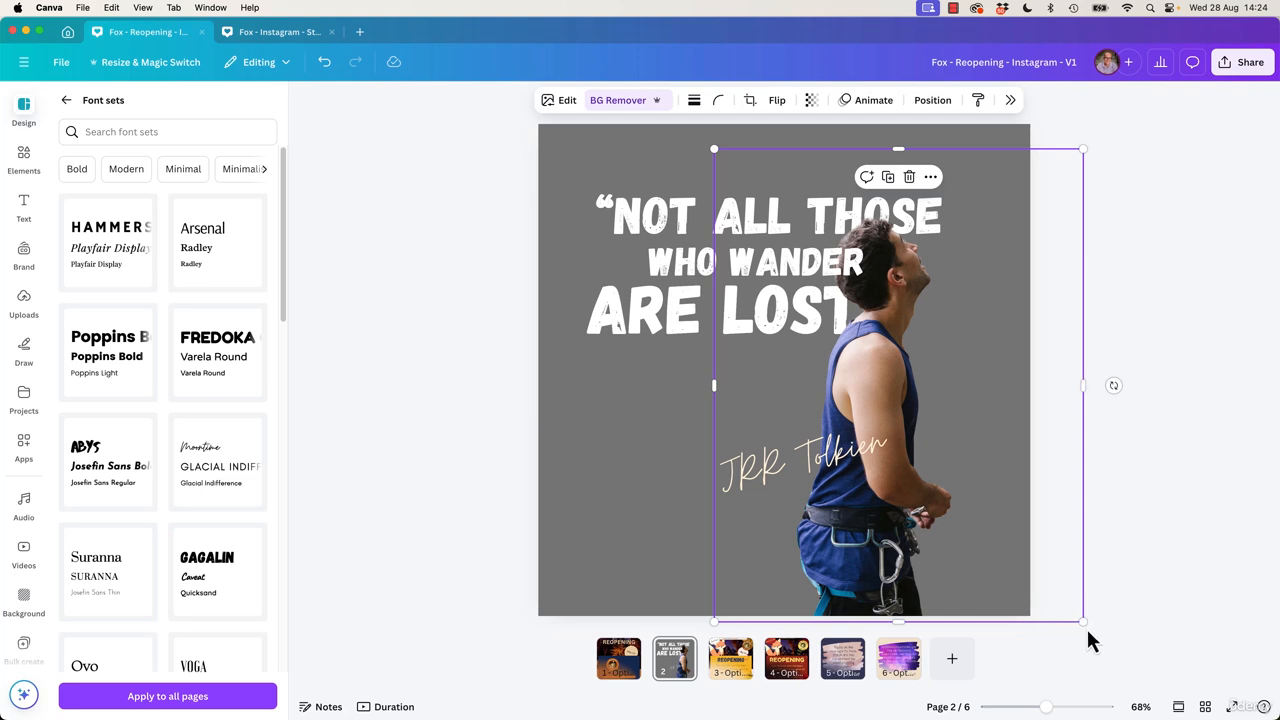
{"action": "left_click_drag", "start_coordinate": [1083, 622], "coordinate": [1150, 702]}
{"action": "left_click_drag", "start_coordinate": [962, 576], "coordinate": [932, 540]}
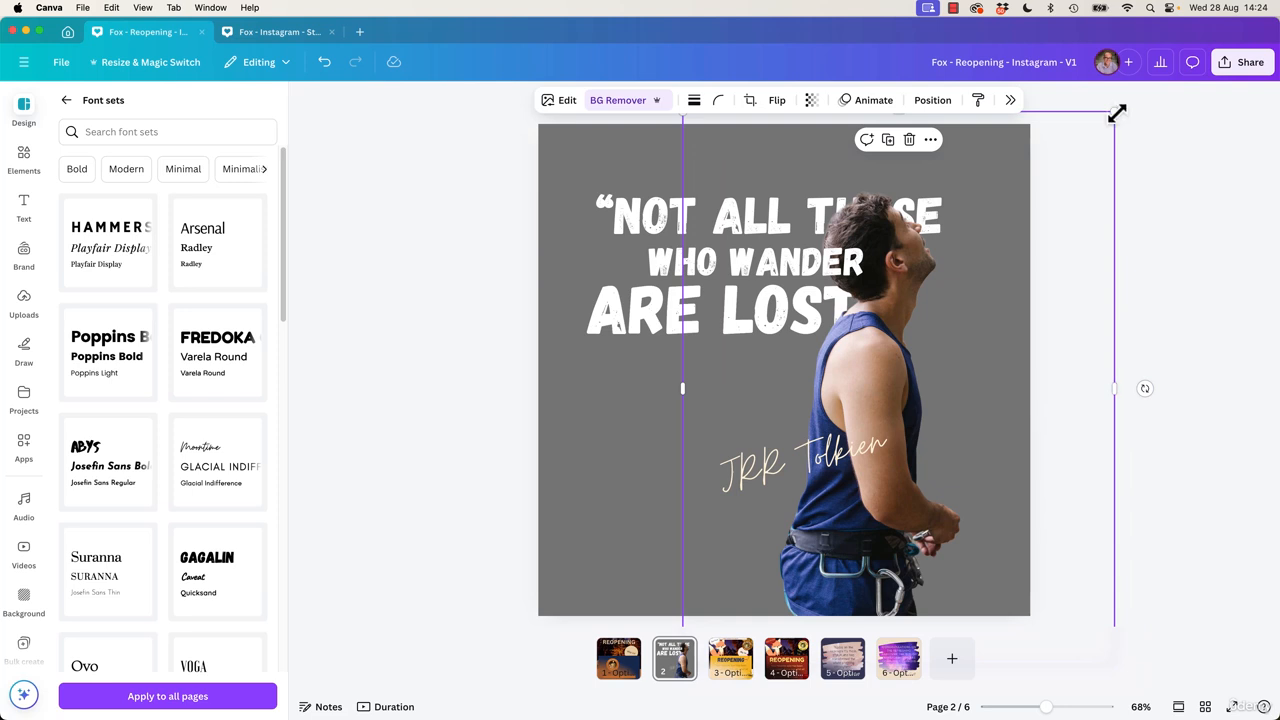
{"action": "left_click_drag", "start_coordinate": [1116, 111], "coordinate": [1192, 47]}
{"action": "left_click_drag", "start_coordinate": [1190, 62], "coordinate": [1192, 64]}
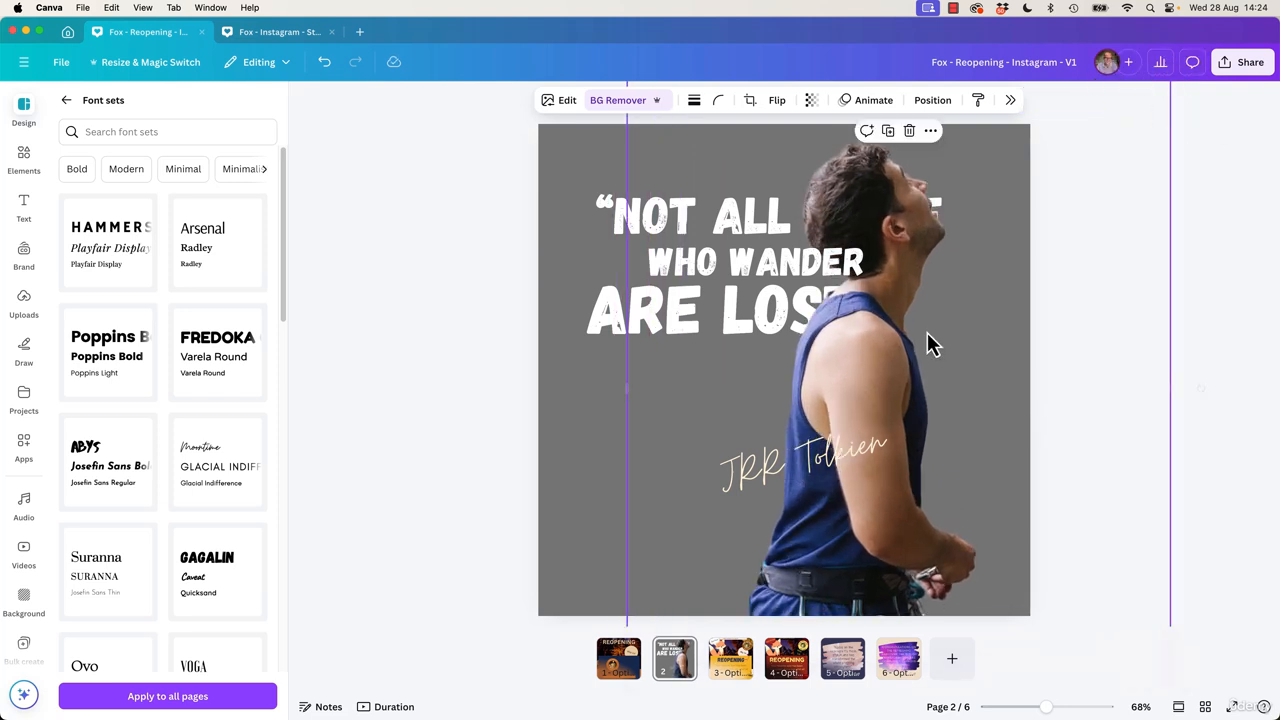
{"action": "left_click_drag", "start_coordinate": [927, 332], "coordinate": [940, 427]}
{"action": "key", "text": "Escape"}
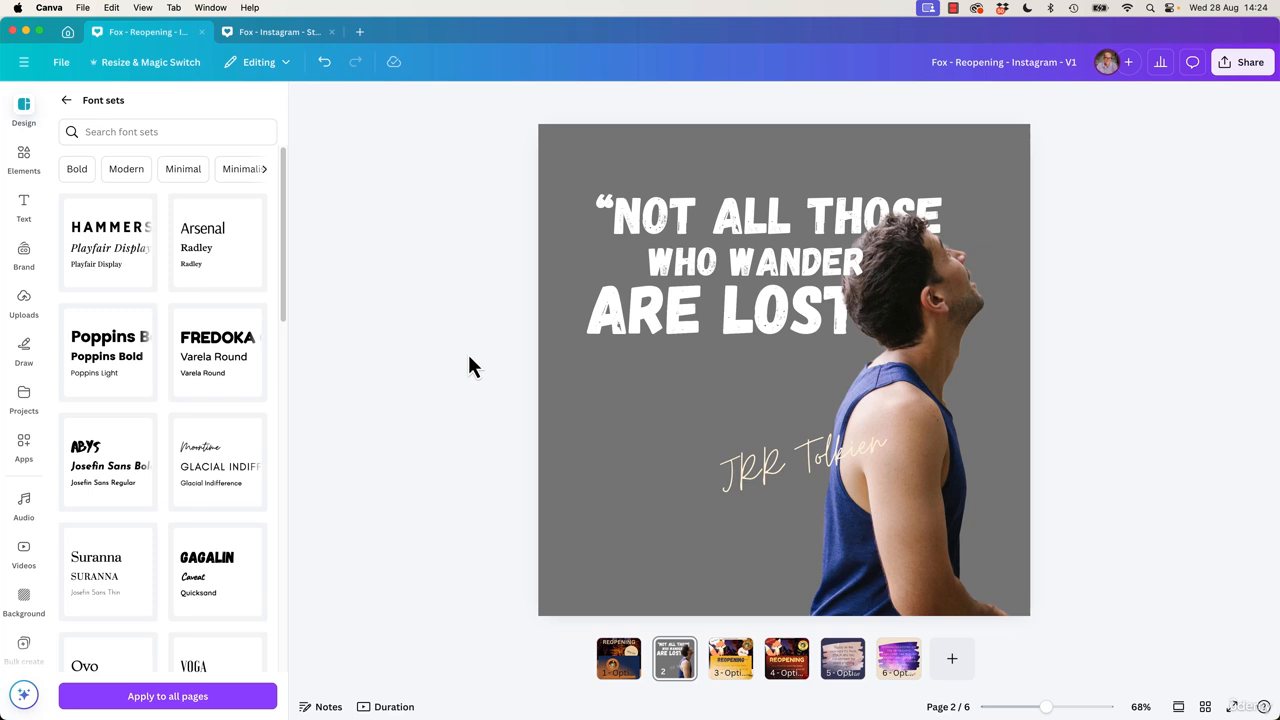
Step: Move the JRR Tolkien signature up to sit just beneath the ARE LOST line, beside the climber's shoulder
{"action": "left_click_drag", "start_coordinate": [757, 494], "coordinate": [717, 403]}
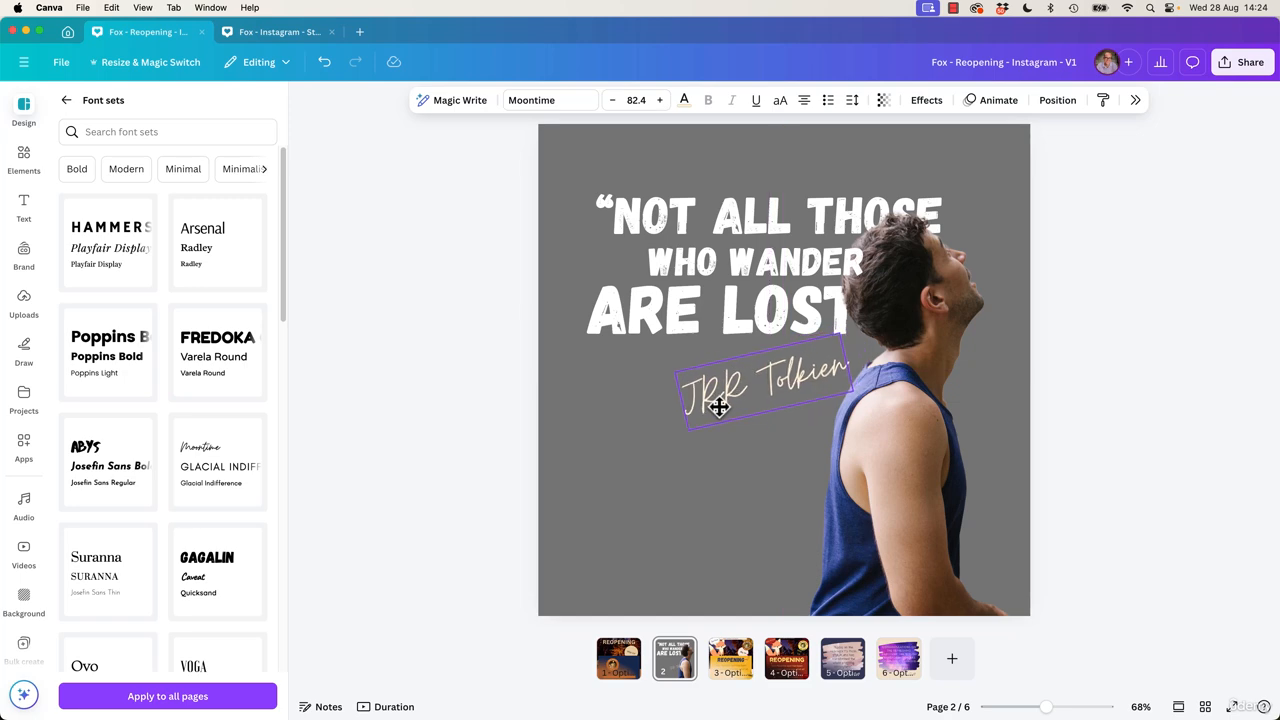